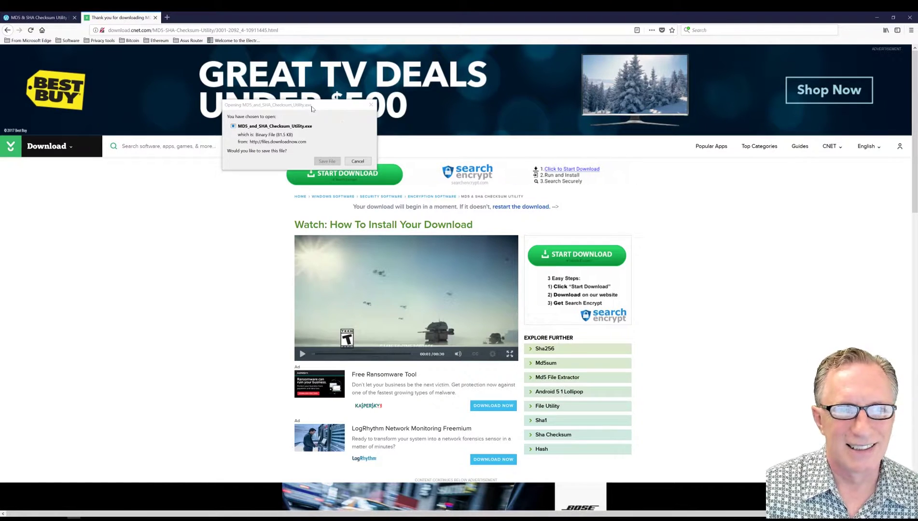
Save the downloaded MD5_and_SHA_Checksum_Utility.exe in the Software folder on the 4TB Data Drive (D:).
{"action": "left_click_drag", "start_coordinate": [312, 108], "coordinate": [295, 108]}
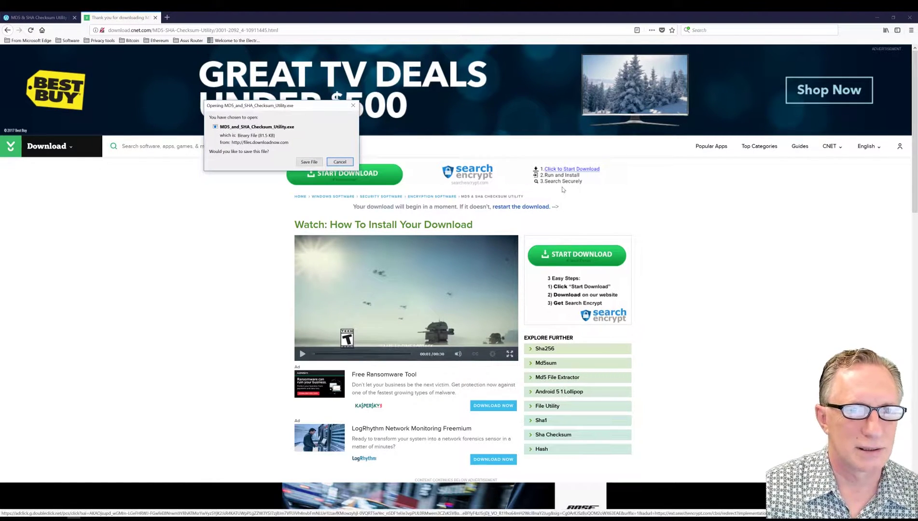
{"action": "left_click", "coordinate": [310, 163]}
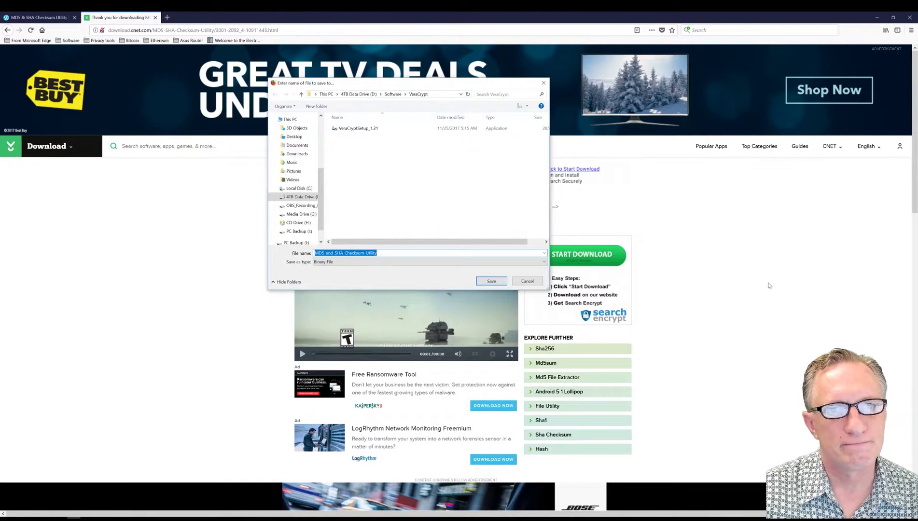
{"action": "left_click", "coordinate": [398, 95]}
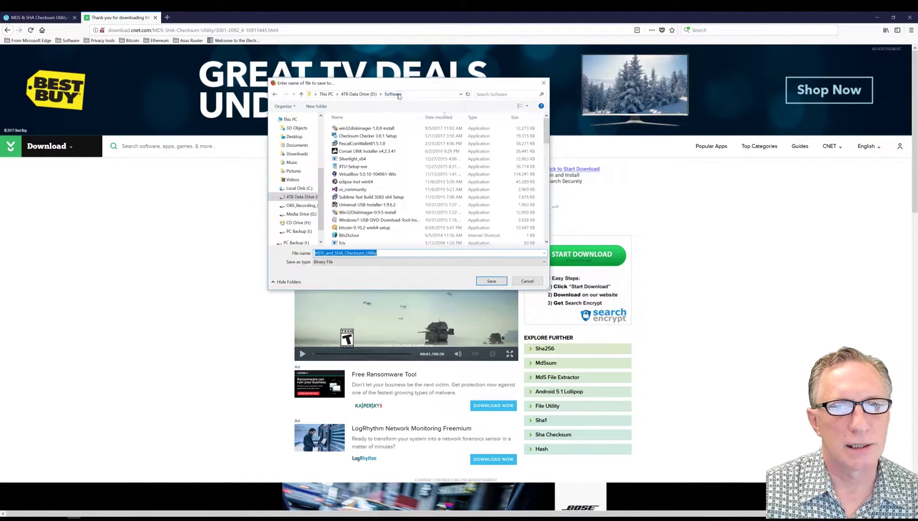
{"action": "left_click", "coordinate": [491, 281]}
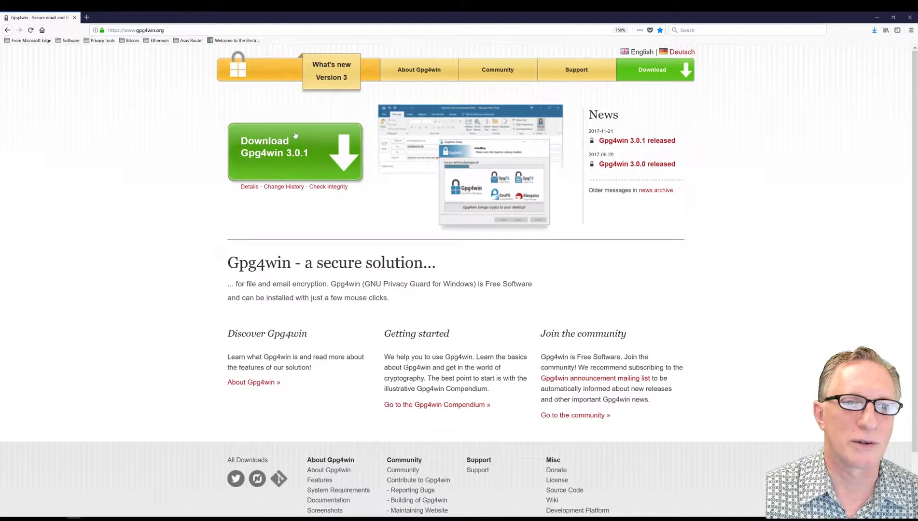
Request the Gpg4win 3.0.1 download with a donation amount of $0.
{"action": "left_click", "coordinate": [305, 152]}
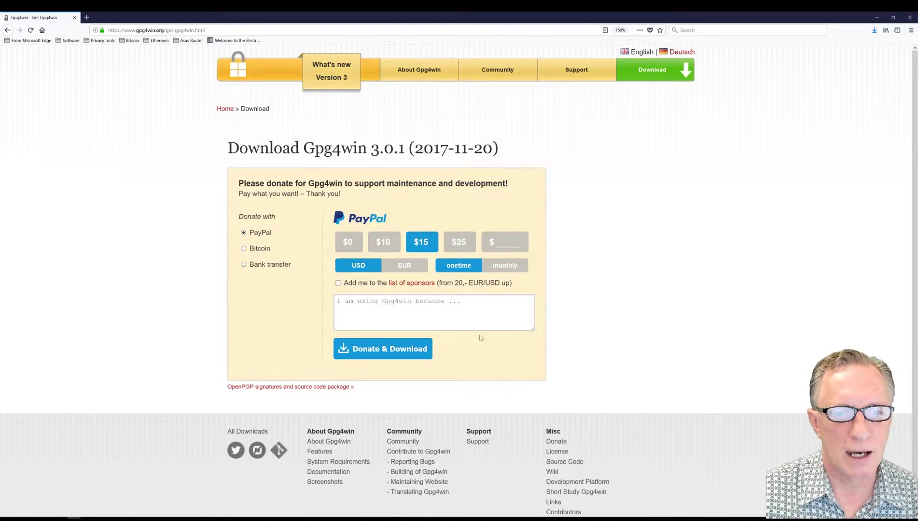
{"action": "left_click", "coordinate": [344, 245]}
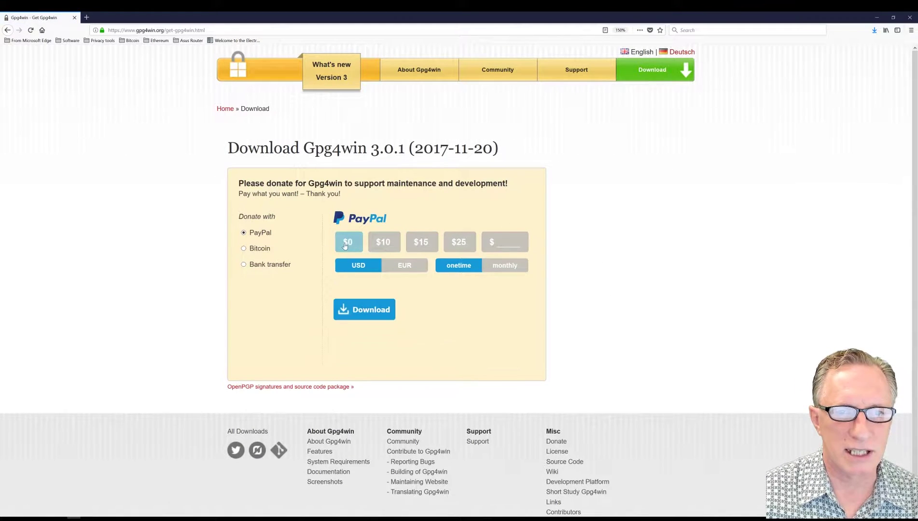
{"action": "left_click", "coordinate": [368, 316]}
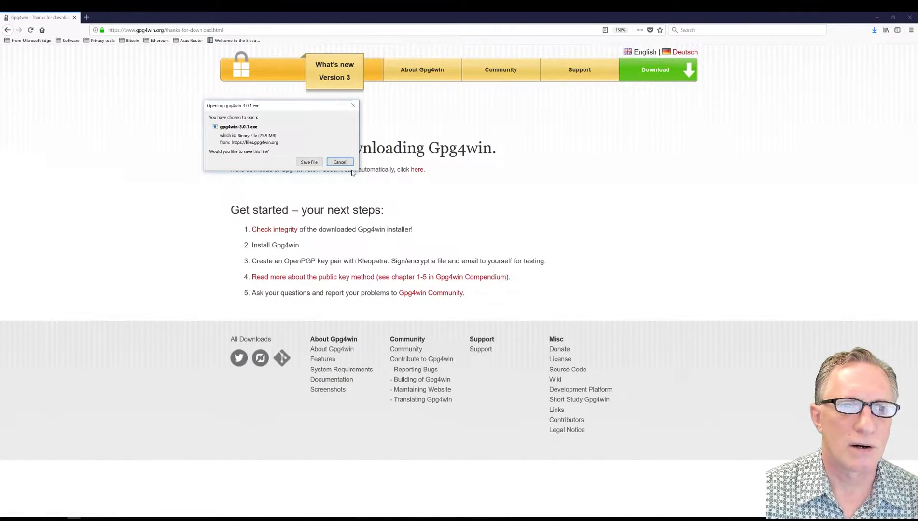
Save the gpg4win-3.0.1 installer in a new folder named Gpg4Win inside the Software folder.
{"action": "left_click", "coordinate": [307, 163]}
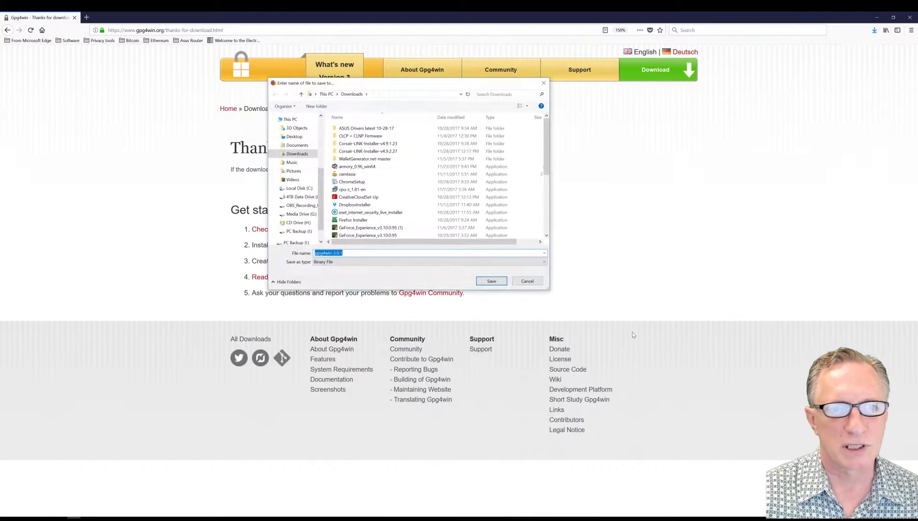
{"action": "scroll", "coordinate": [299, 159], "scroll_direction": "up", "scroll_amount": 4}
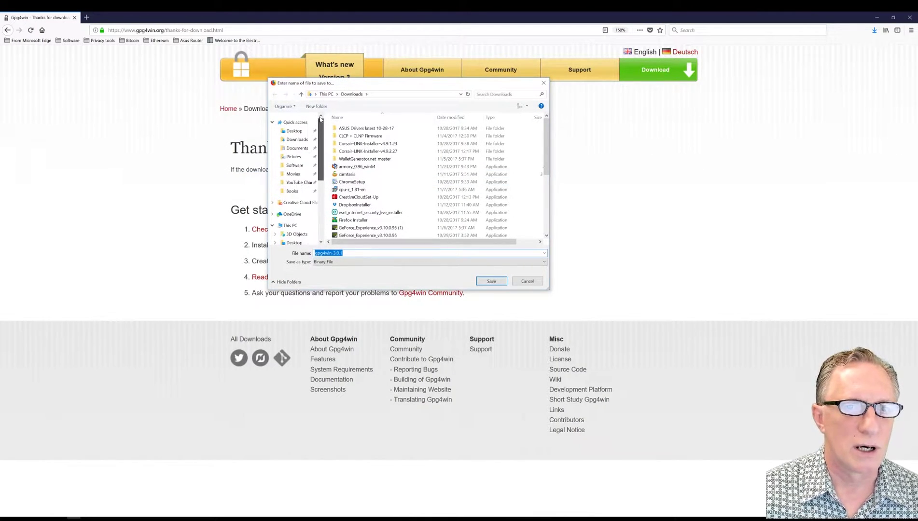
{"action": "left_click", "coordinate": [294, 165]}
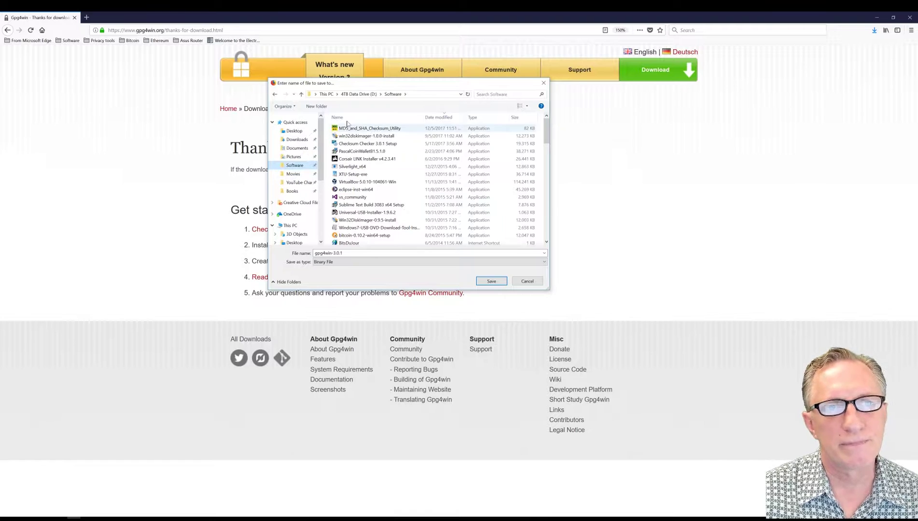
{"action": "left_click", "coordinate": [316, 106]}
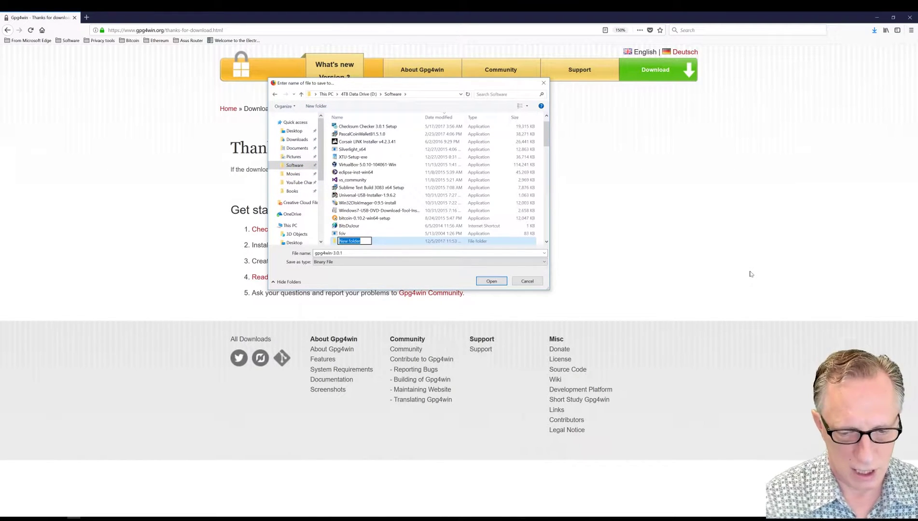
{"action": "type", "text": "Gp"}
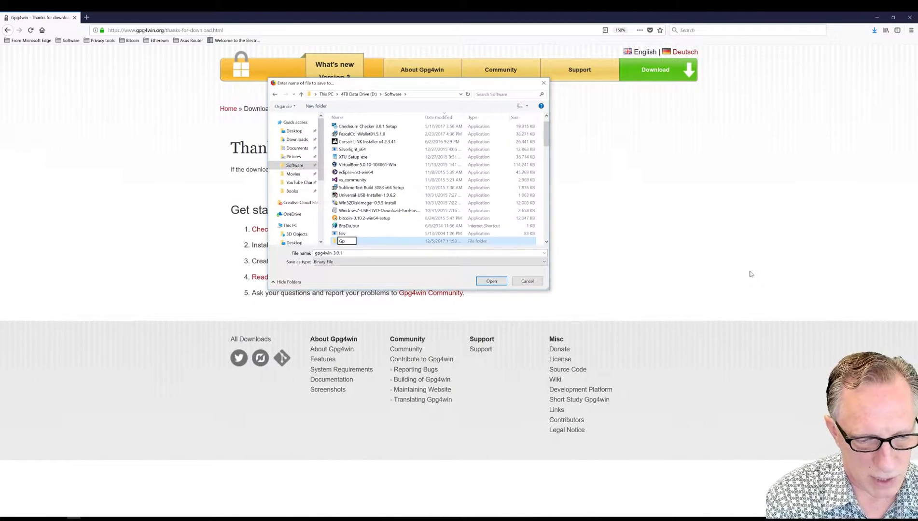
{"action": "type", "text": "g4Win"}
{"action": "key", "text": "Return"}
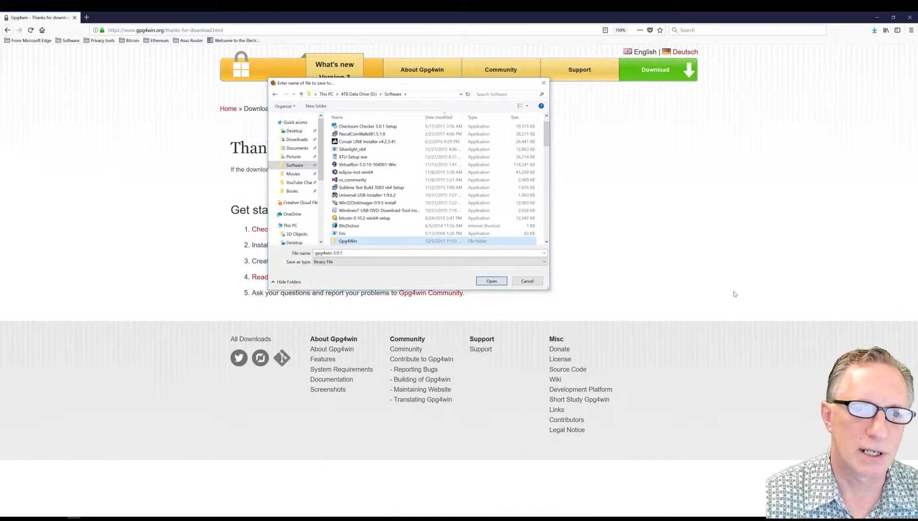
{"action": "double_click", "coordinate": [361, 242]}
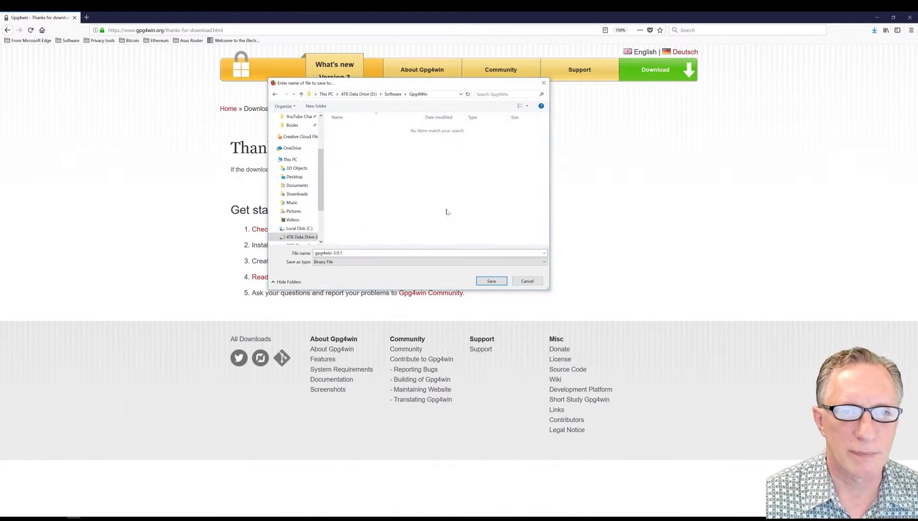
{"action": "left_click", "coordinate": [491, 282]}
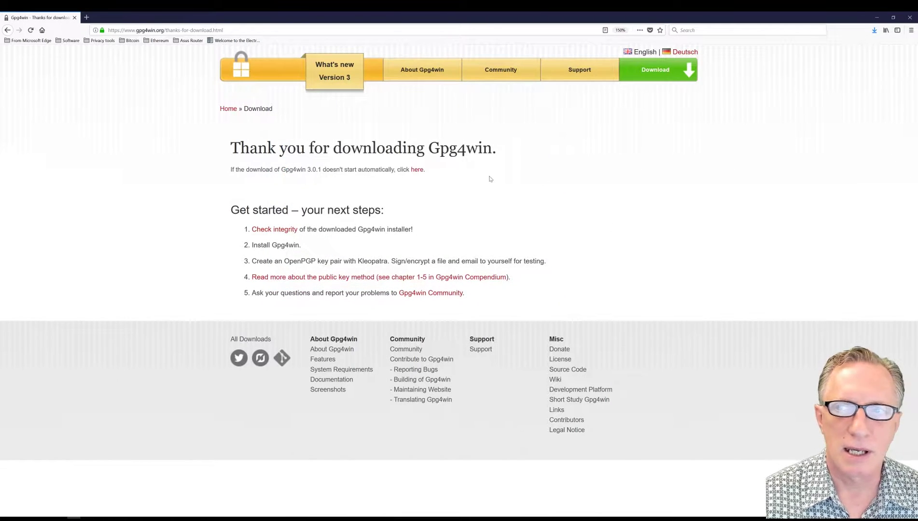
Show the downloaded gpg4win-3.0.1.exe in its containing folder and return to the Gpg4win download page.
{"action": "left_click", "coordinate": [874, 31]}
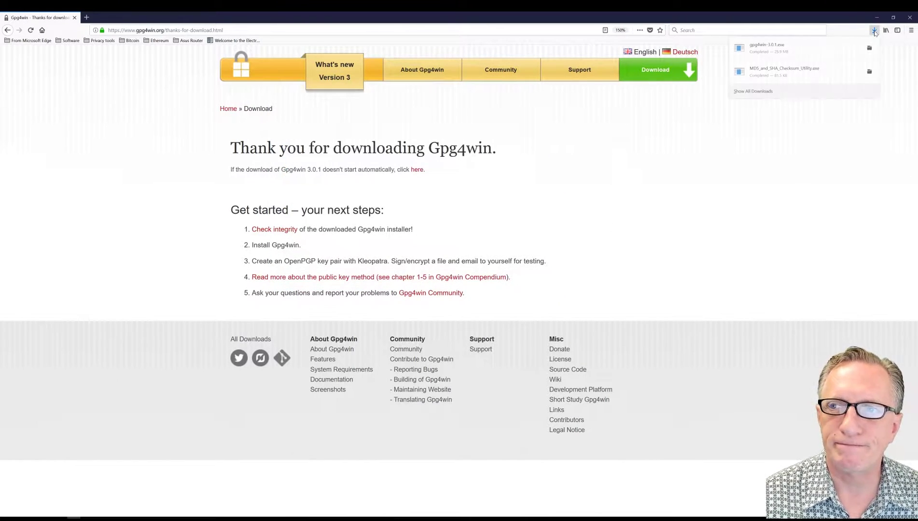
{"action": "left_click", "coordinate": [868, 48]}
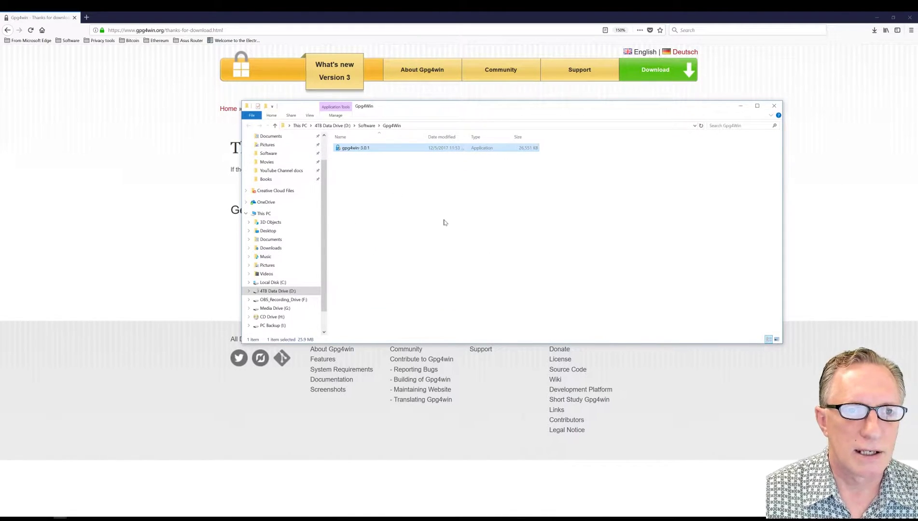
{"action": "left_click_drag", "start_coordinate": [470, 111], "coordinate": [433, 238]}
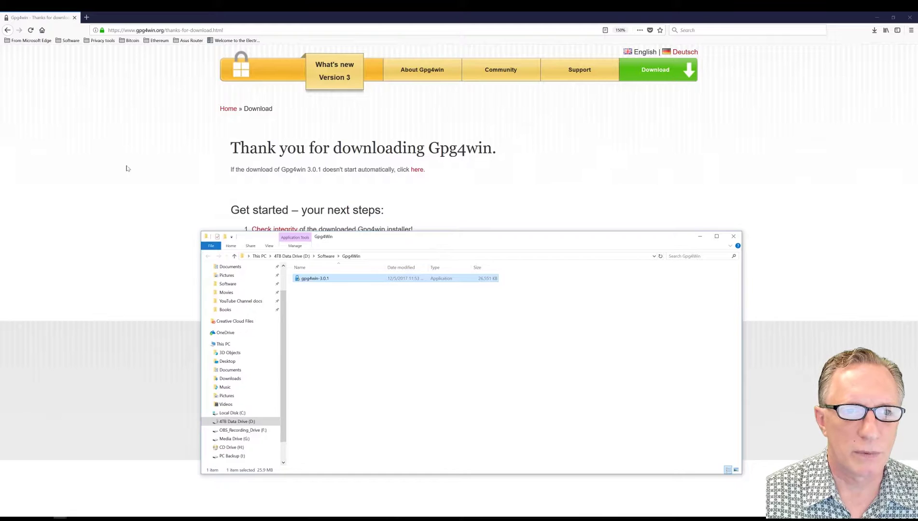
{"action": "left_click", "coordinate": [131, 168]}
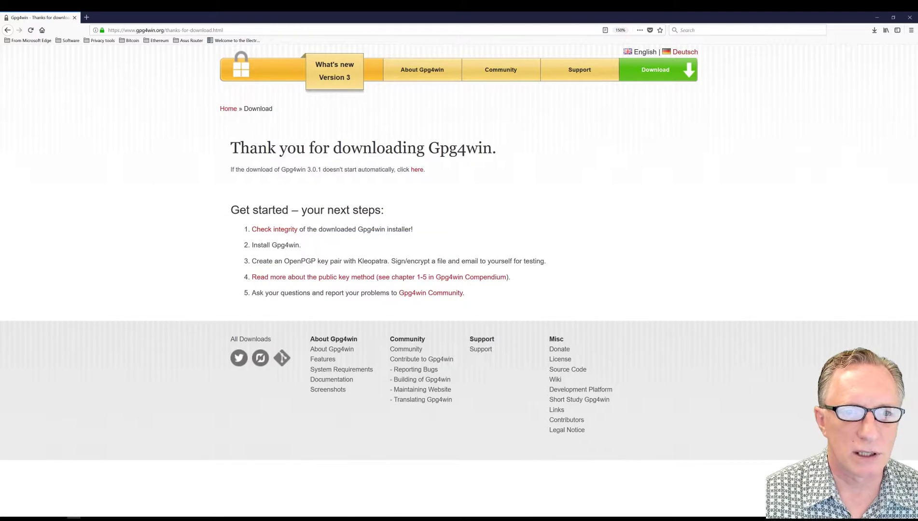
Open Gpg4win's integrity check page and copy the SHA256 checksum listed for gpg4win-3.0.1.exe.
{"action": "left_click", "coordinate": [272, 230]}
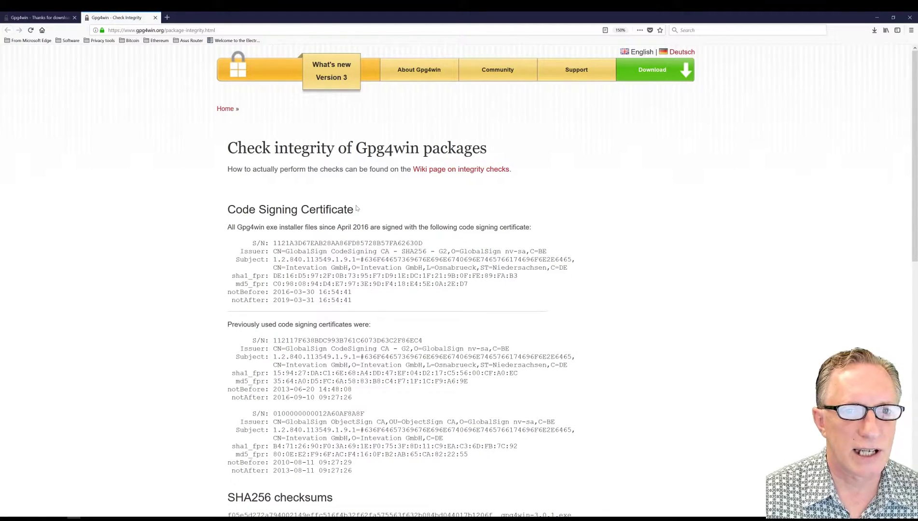
{"action": "scroll", "coordinate": [206, 269], "scroll_direction": "down", "scroll_amount": 6}
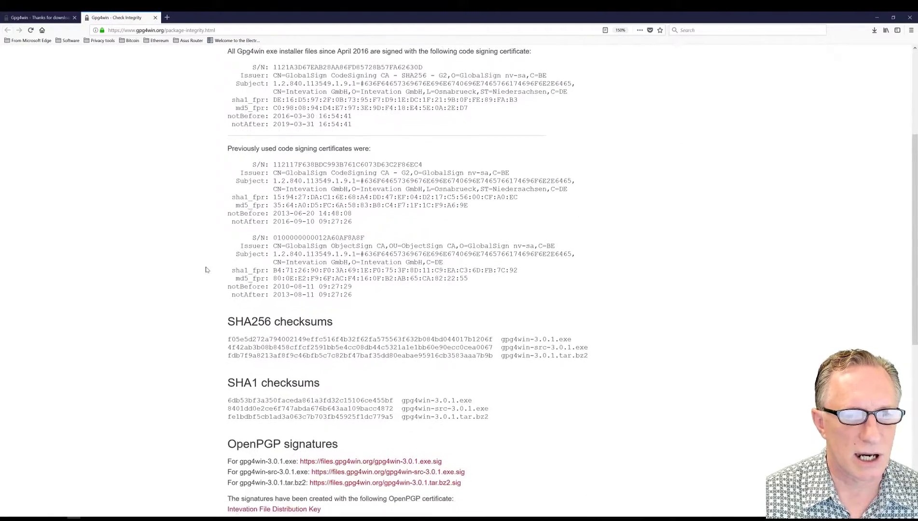
{"action": "scroll", "coordinate": [206, 270], "scroll_direction": "down", "scroll_amount": 1}
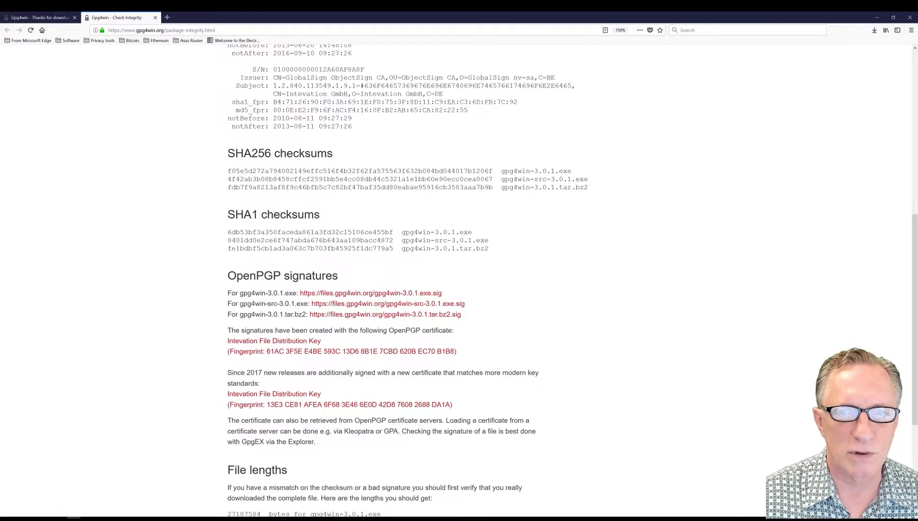
{"action": "left_click_drag", "start_coordinate": [227, 171], "coordinate": [492, 171]}
{"action": "right_click", "coordinate": [481, 171]}
{"action": "left_click", "coordinate": [495, 177]}
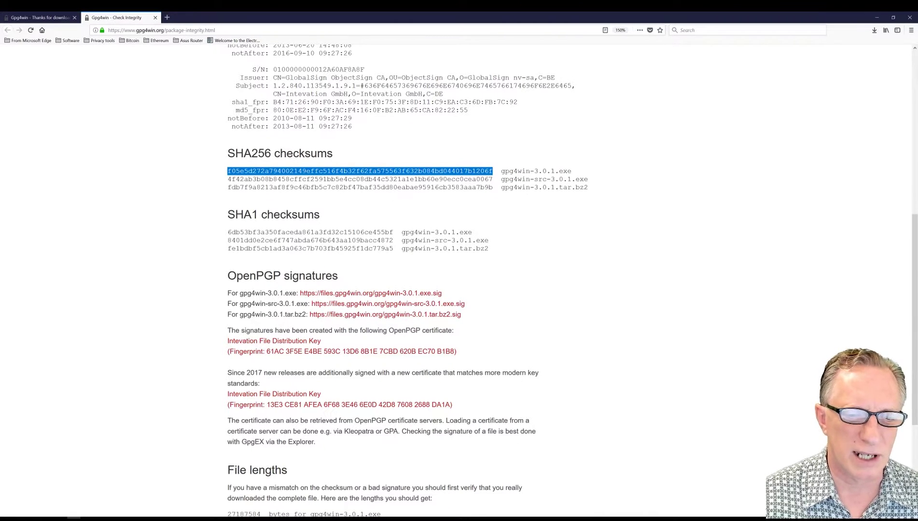
Switch to MD5 & SHA Checksum Utility and generate hashes for gpg4win-3.0.1 from the Software\Gpg4Win folder.
{"action": "left_click", "coordinate": [442, 519]}
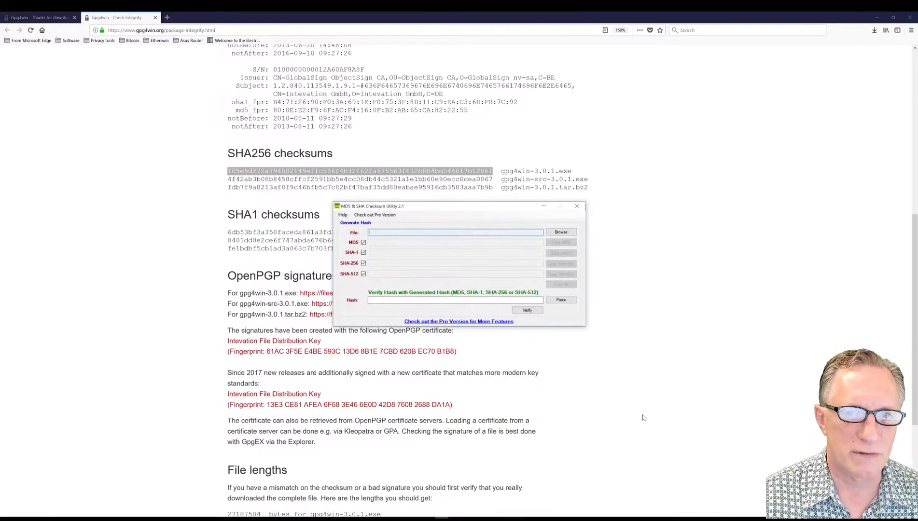
{"action": "left_click_drag", "start_coordinate": [426, 208], "coordinate": [407, 207]}
{"action": "left_click", "coordinate": [538, 230]}
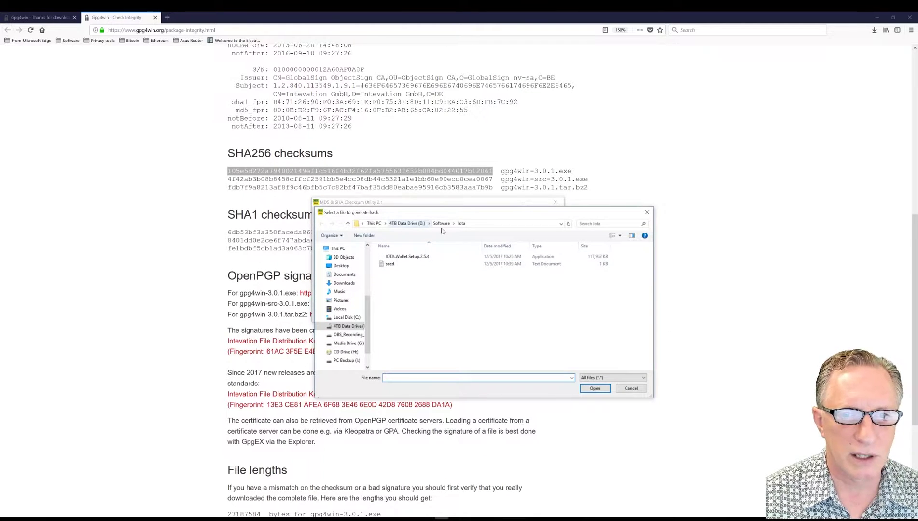
{"action": "left_click", "coordinate": [442, 224]}
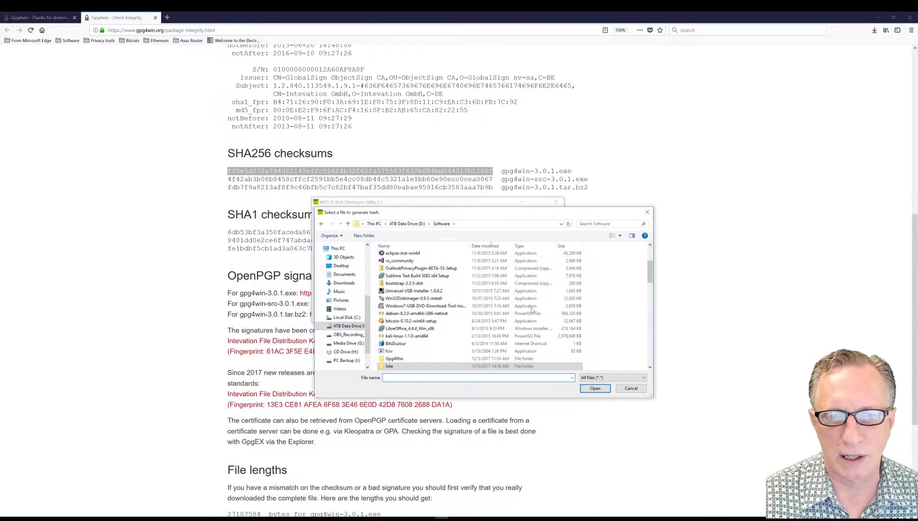
{"action": "left_click", "coordinate": [404, 359]}
{"action": "double_click", "coordinate": [404, 359]}
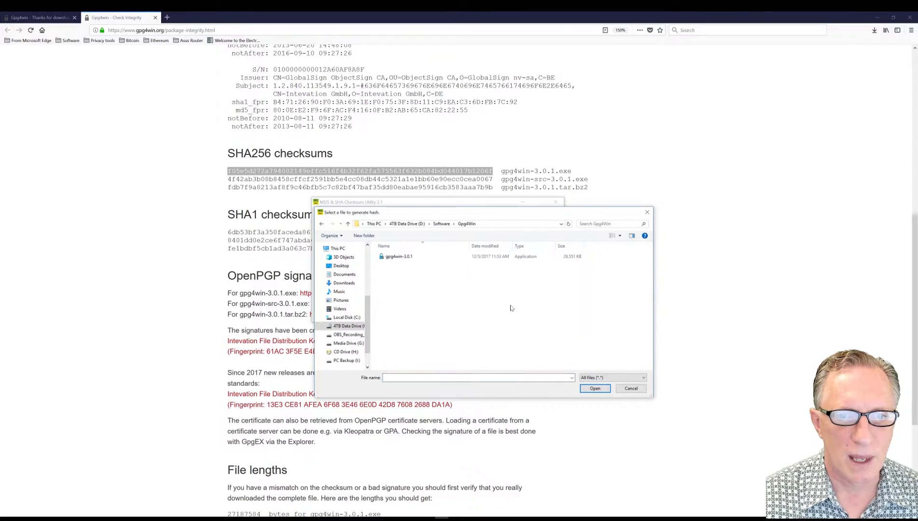
{"action": "left_click", "coordinate": [403, 257]}
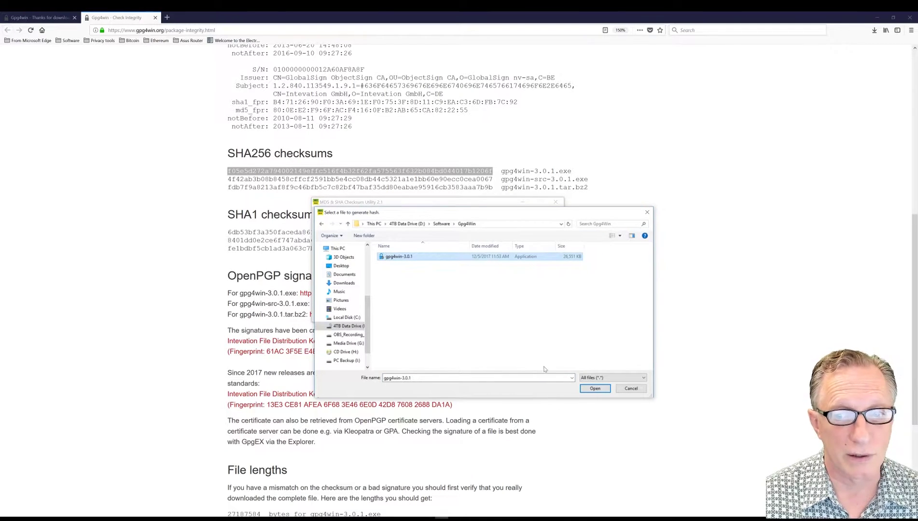
{"action": "left_click", "coordinate": [595, 389]}
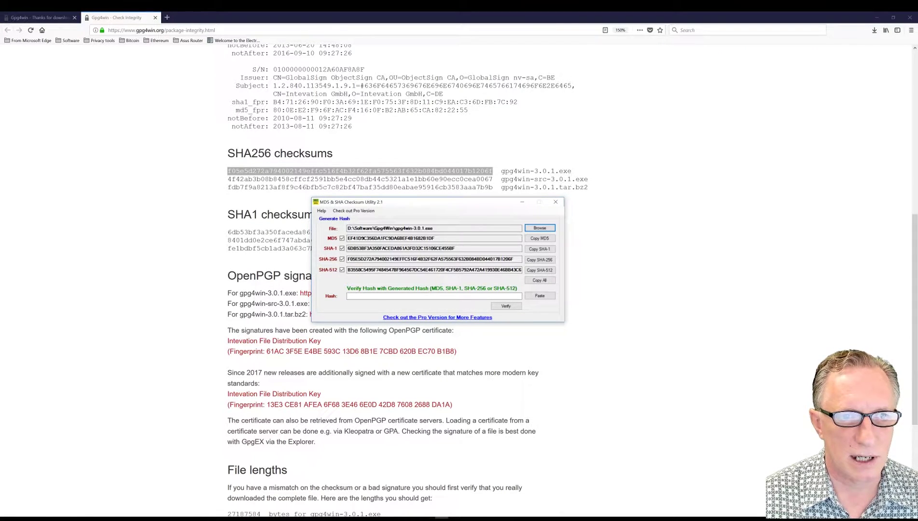
Verify the copied SHA256 checksum against the generated hashes and close the checksum utility.
{"action": "left_click_drag", "start_coordinate": [418, 206], "coordinate": [316, 194]}
{"action": "left_click_drag", "start_coordinate": [246, 248], "coordinate": [413, 247]}
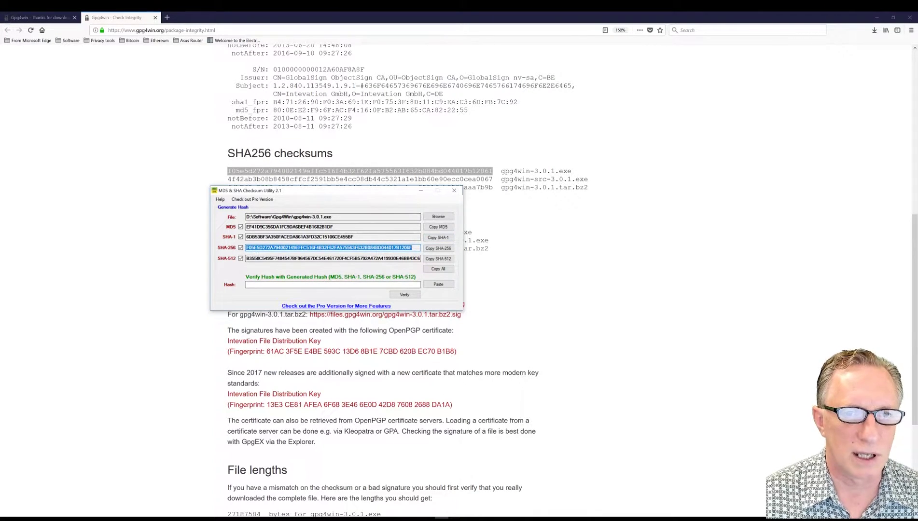
{"action": "right_click", "coordinate": [250, 284]}
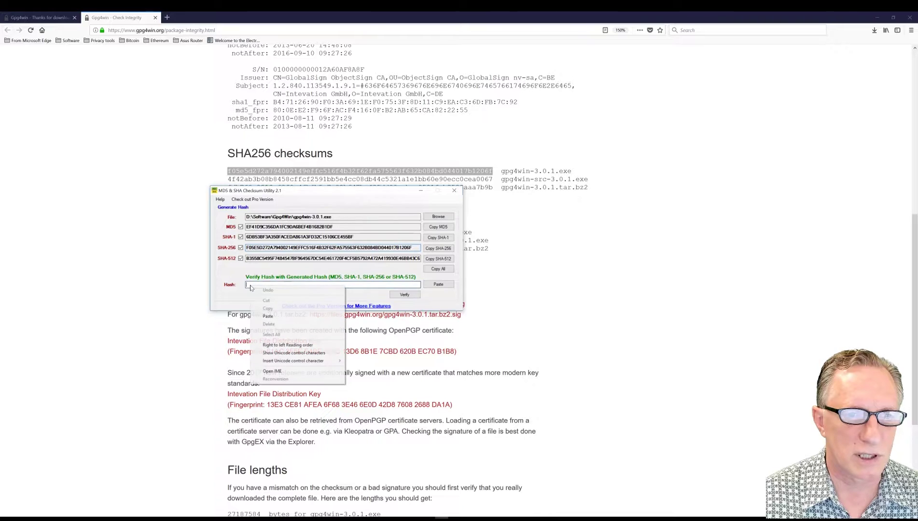
{"action": "left_click", "coordinate": [282, 316]}
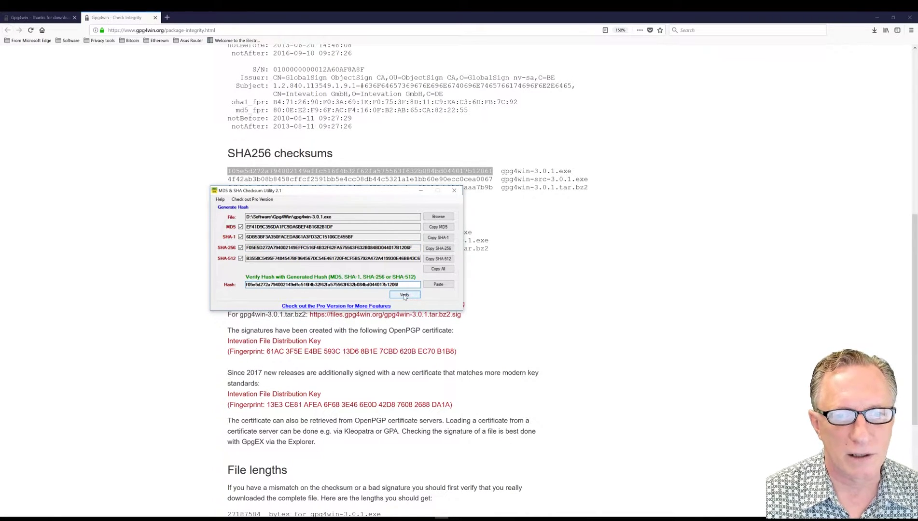
{"action": "left_click", "coordinate": [404, 295]}
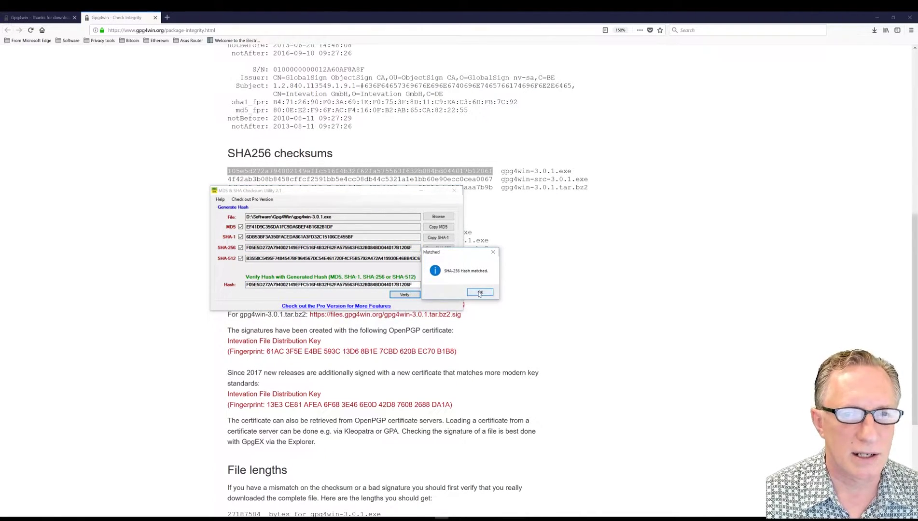
{"action": "left_click", "coordinate": [479, 292]}
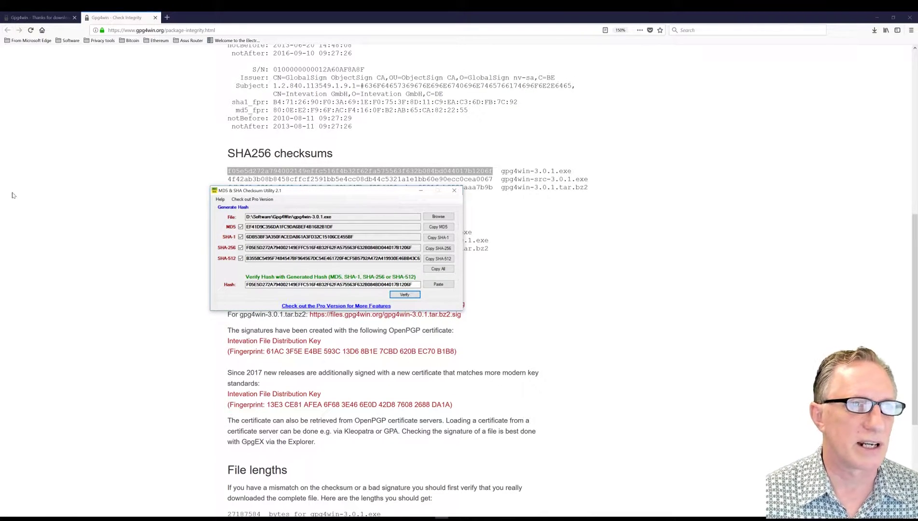
{"action": "left_click", "coordinate": [453, 192]}
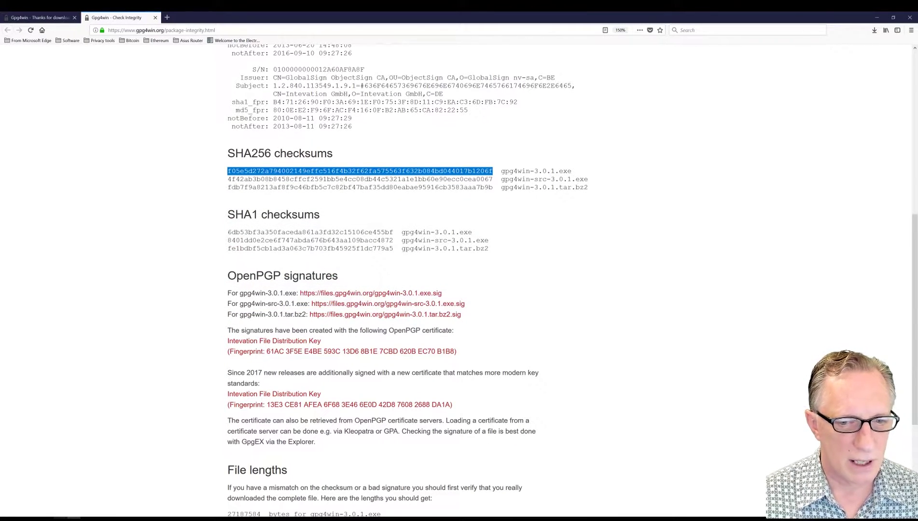
Launch the gpg4win-3.0.1 installer from the Software\Gpg4Win folder and advance to the component selection.
{"action": "mouse_move", "coordinate": [77, 517]}
{"action": "left_click", "coordinate": [121, 493]}
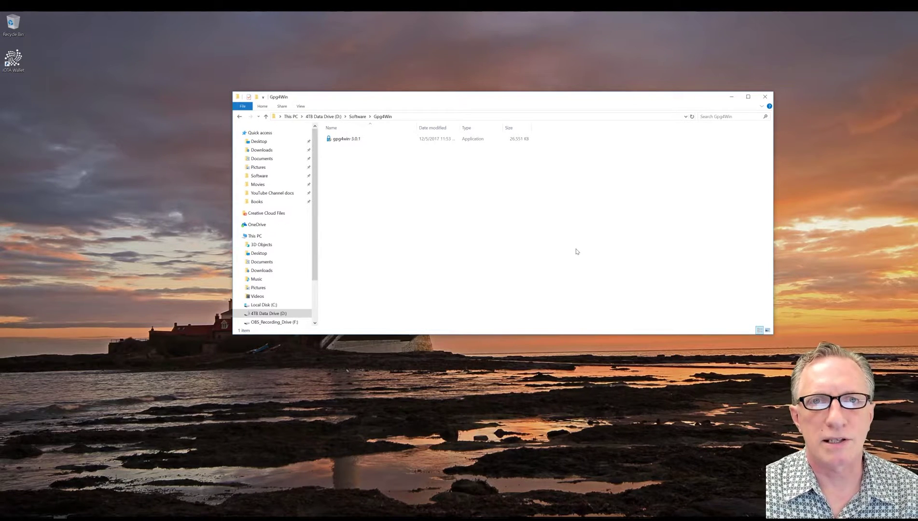
{"action": "double_click", "coordinate": [346, 139]}
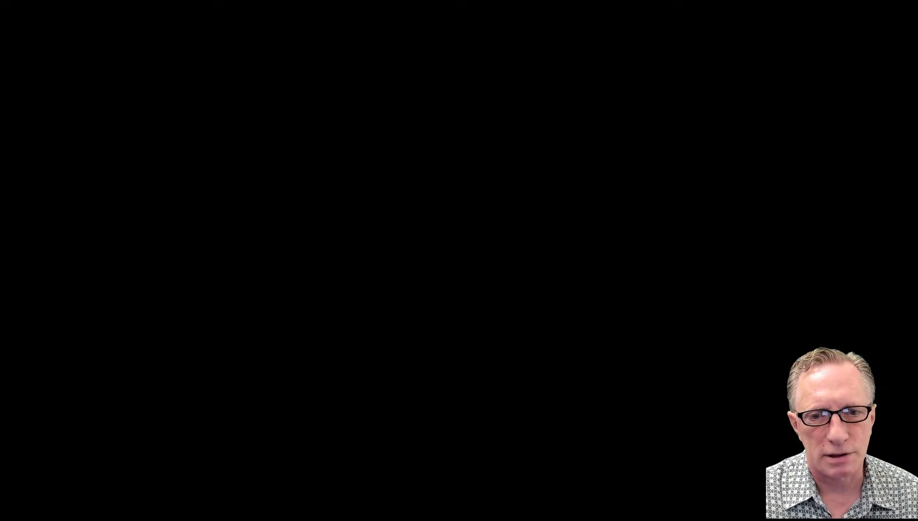
{"action": "left_click", "coordinate": [619, 324]}
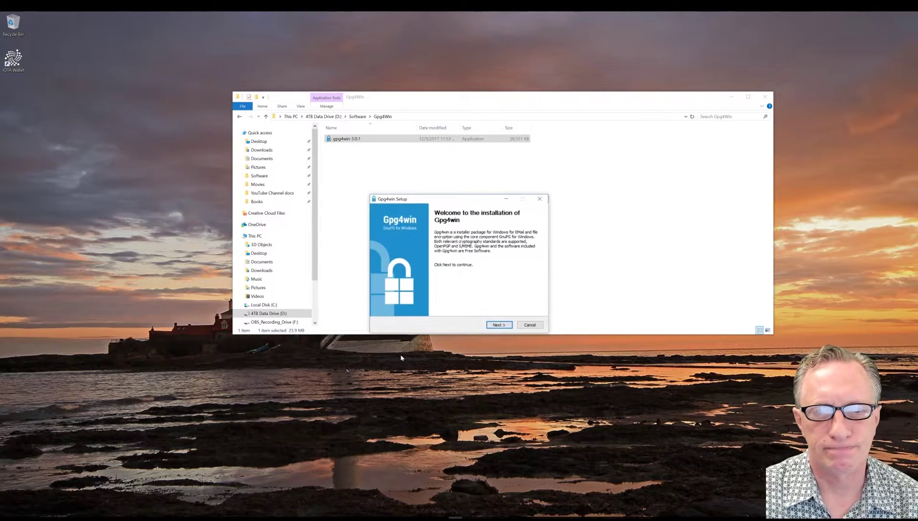
{"action": "left_click", "coordinate": [499, 325]}
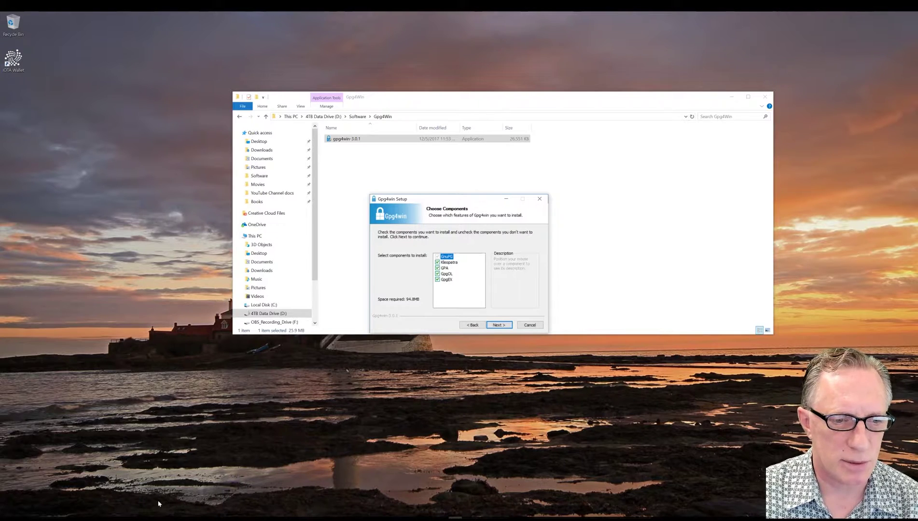
Install Gpg4win with the default components and minimize the installer's folder window.
{"action": "right_click", "coordinate": [166, 519]}
{"action": "left_click", "coordinate": [166, 512]}
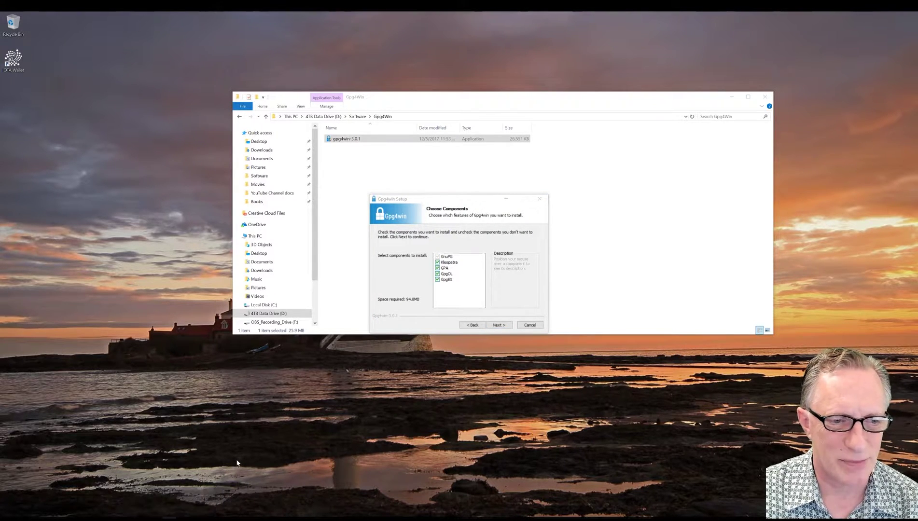
{"action": "left_click", "coordinate": [502, 326]}
{"action": "left_click", "coordinate": [500, 327]}
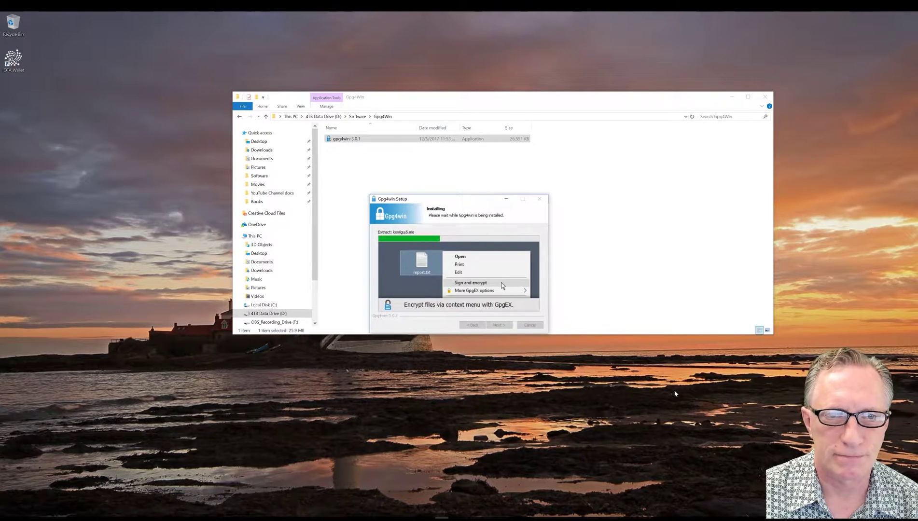
{"action": "left_click", "coordinate": [731, 97]}
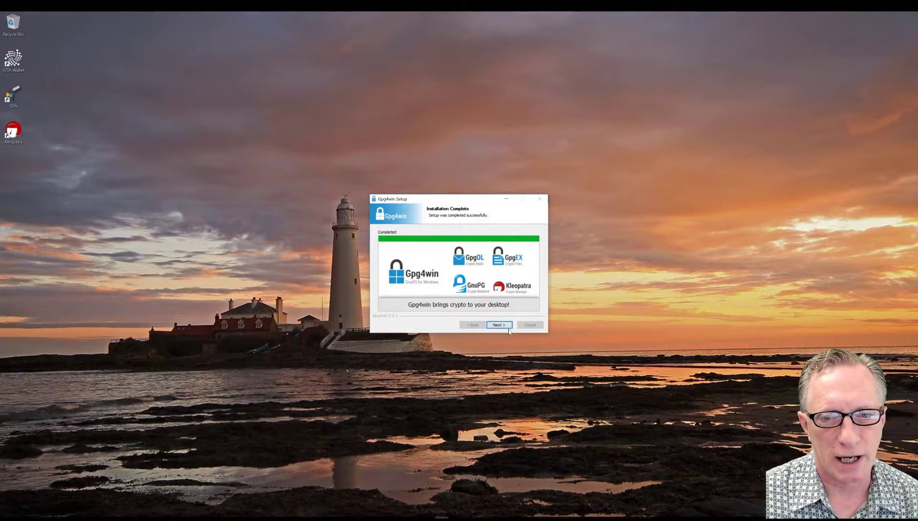
Finish the Gpg4win setup, choosing to reboot manually instead of immediately.
{"action": "left_click", "coordinate": [500, 326]}
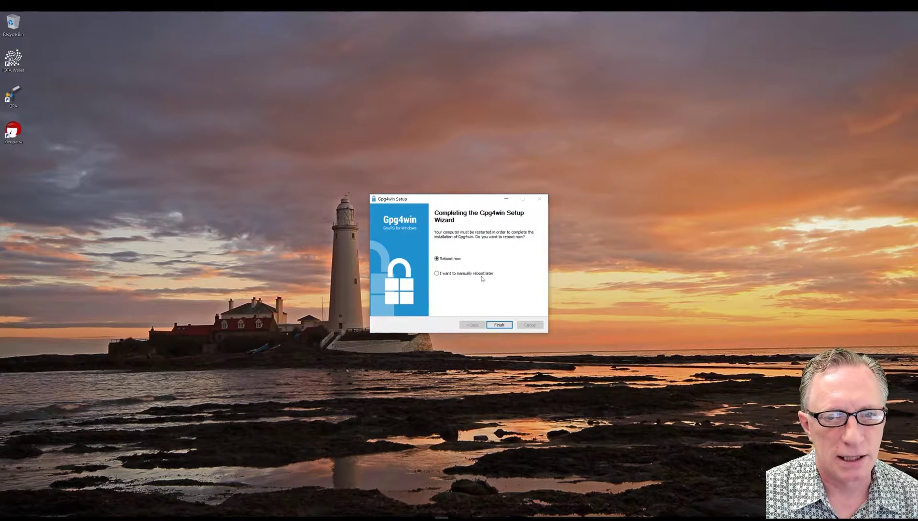
{"action": "left_click", "coordinate": [437, 274]}
{"action": "left_click", "coordinate": [499, 325]}
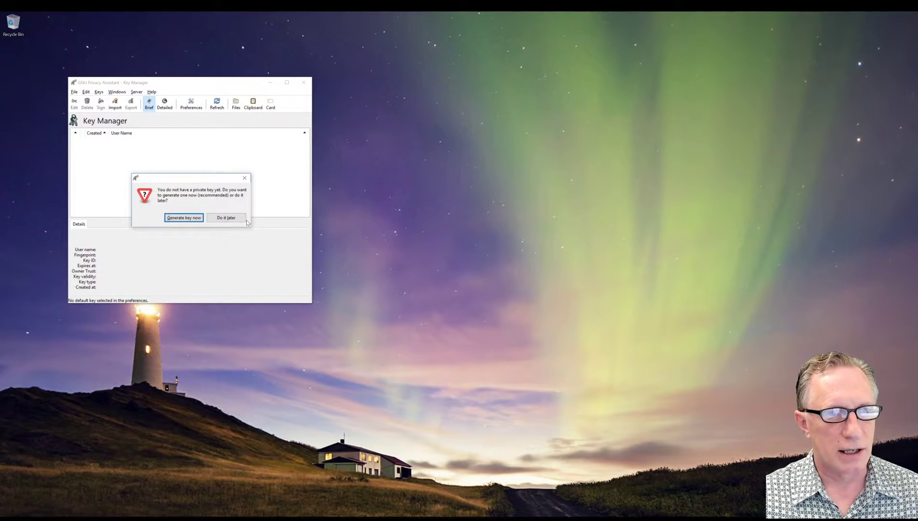
Postpone private key generation in GNU Privacy Assistant and move the Key Manager window toward the desktop's upper corner.
{"action": "left_click", "coordinate": [232, 220]}
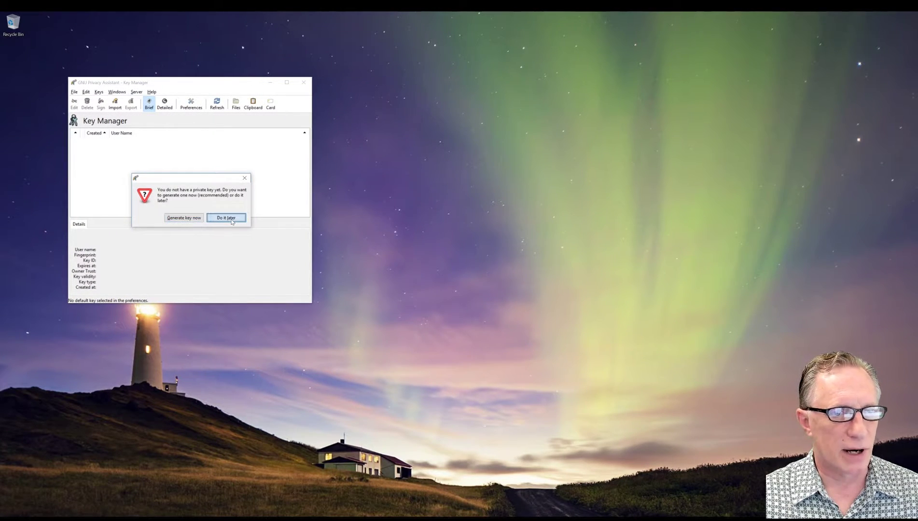
{"action": "left_click_drag", "start_coordinate": [176, 84], "coordinate": [172, 76]}
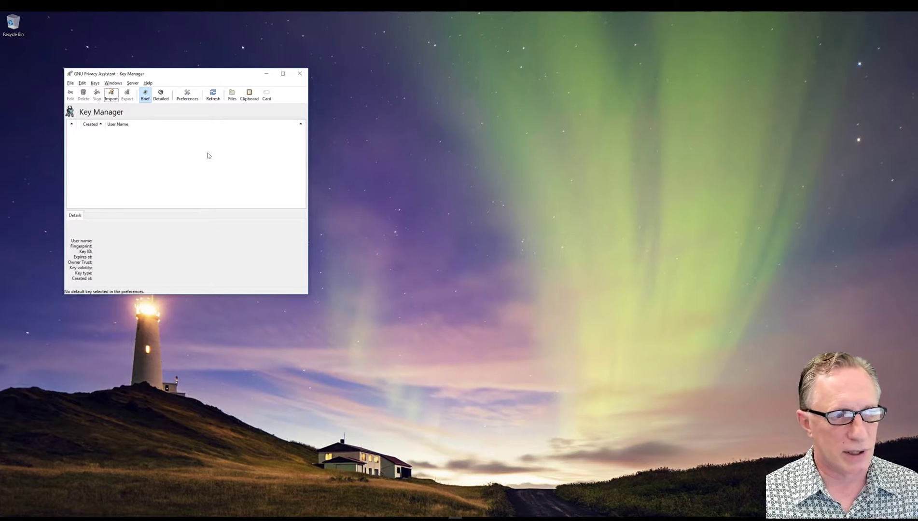
{"action": "left_click_drag", "start_coordinate": [189, 77], "coordinate": [162, 66]}
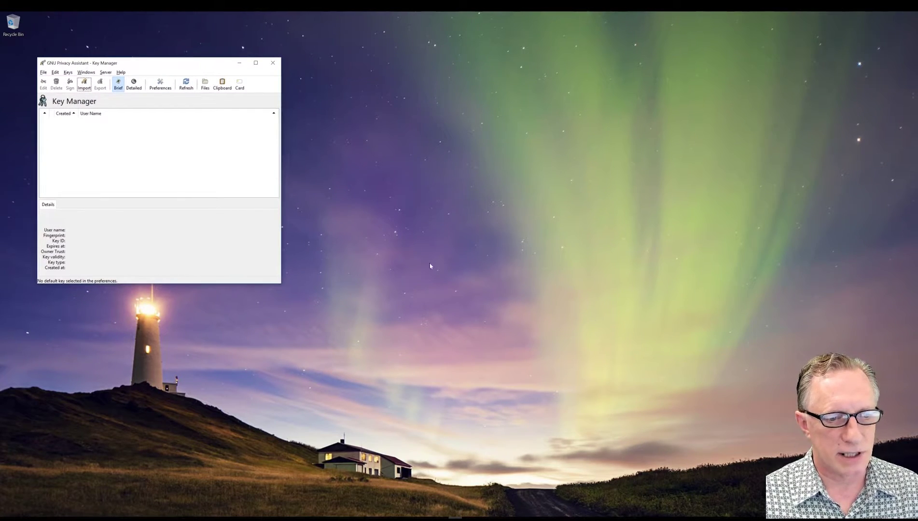
Switch to Firefox, open the bookmarked Tor Project site and go to its Tor Browser for Windows download page.
{"action": "left_click", "coordinate": [141, 519]}
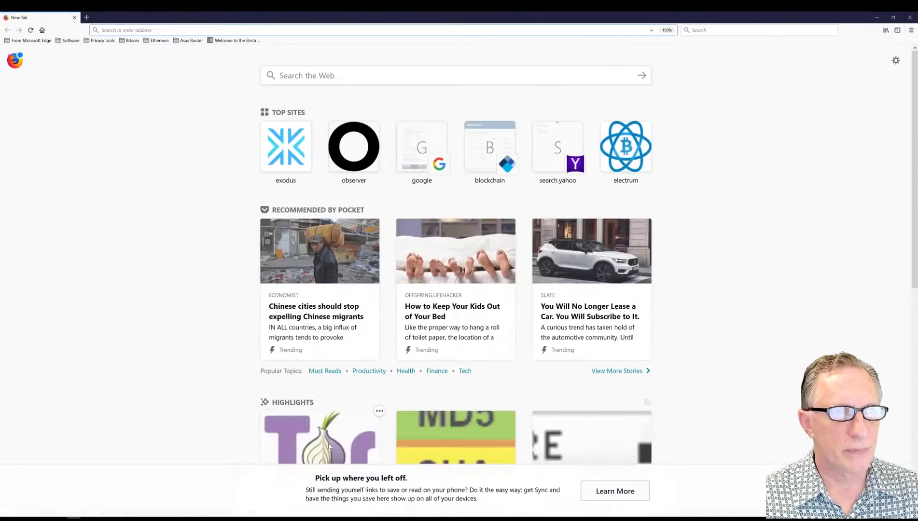
{"action": "left_click", "coordinate": [69, 40]}
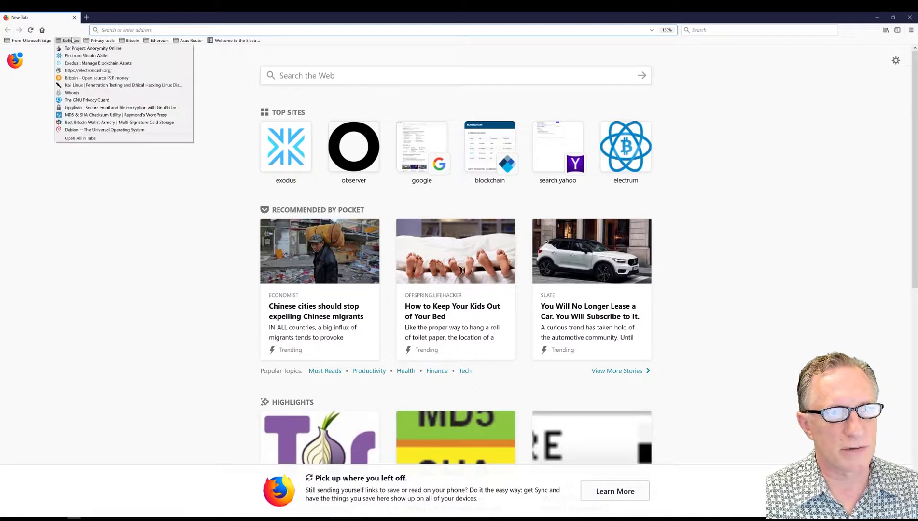
{"action": "left_click", "coordinate": [78, 48]}
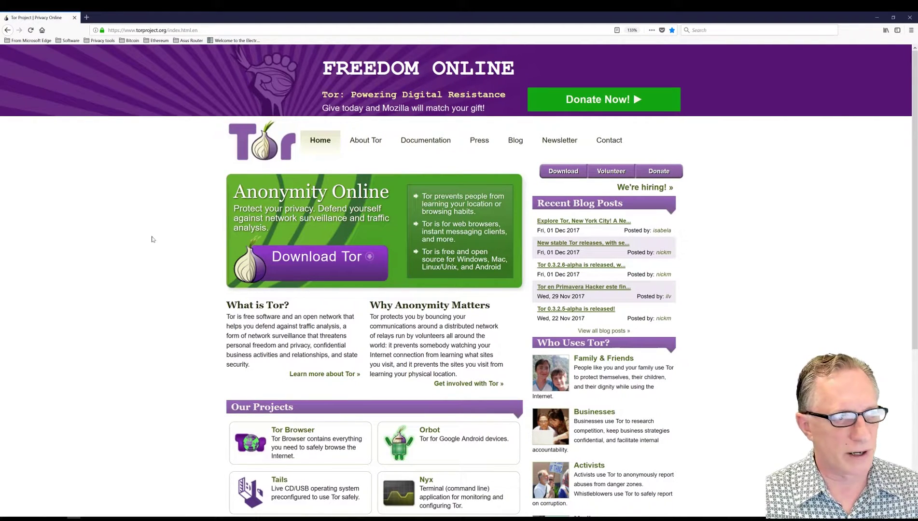
{"action": "left_click", "coordinate": [325, 262]}
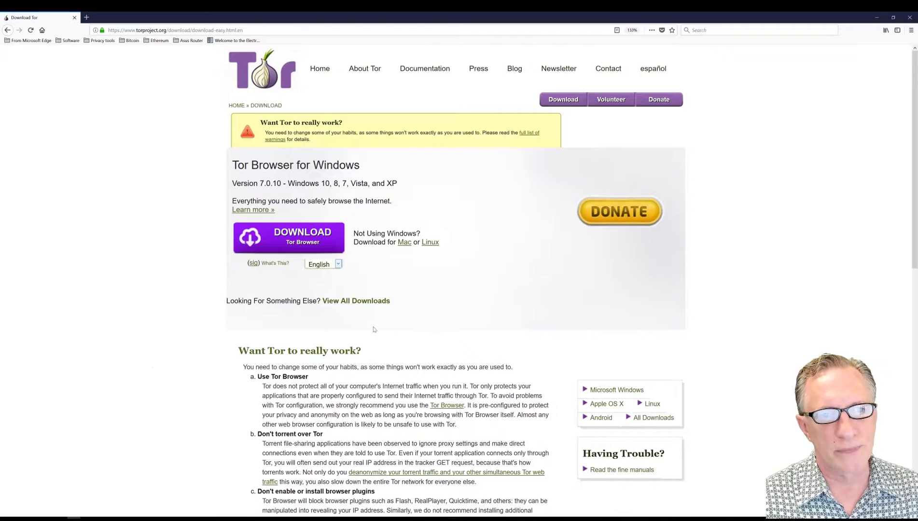
Download torbrowser-install-7.0.10_en-US.exe into a new folder named Tor inside the Software folder.
{"action": "left_click", "coordinate": [295, 241]}
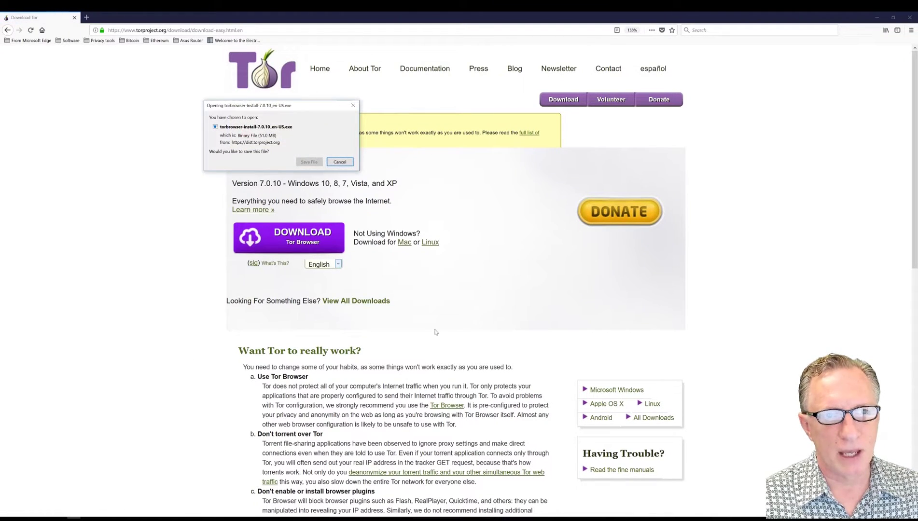
{"action": "left_click", "coordinate": [309, 163]}
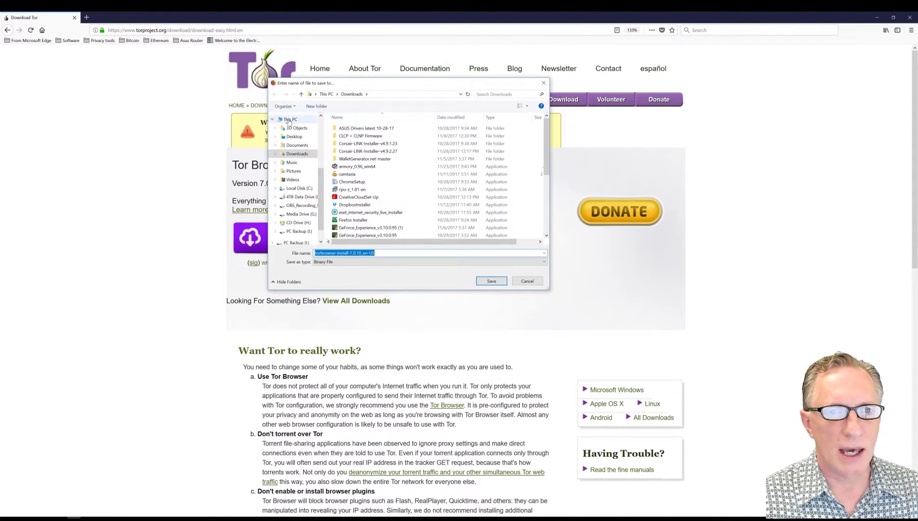
{"action": "left_click_drag", "start_coordinate": [321, 176], "coordinate": [320, 120]}
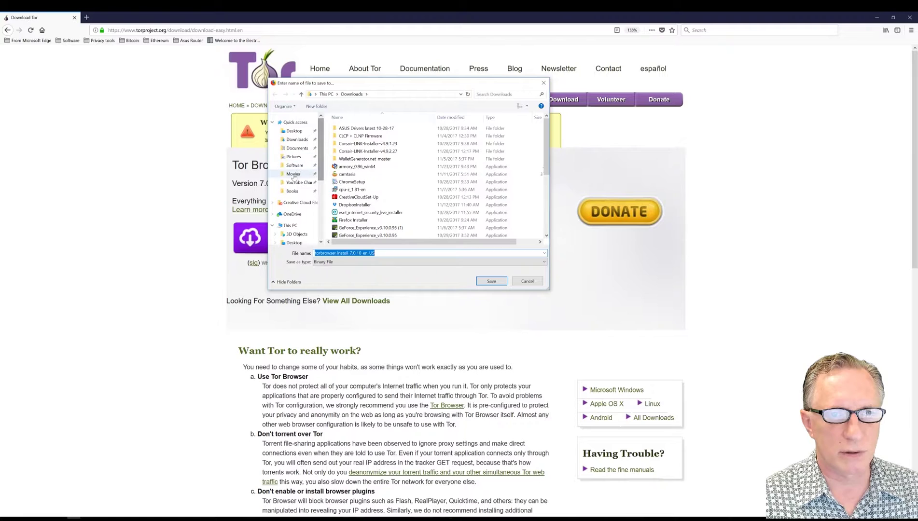
{"action": "left_click", "coordinate": [294, 165]}
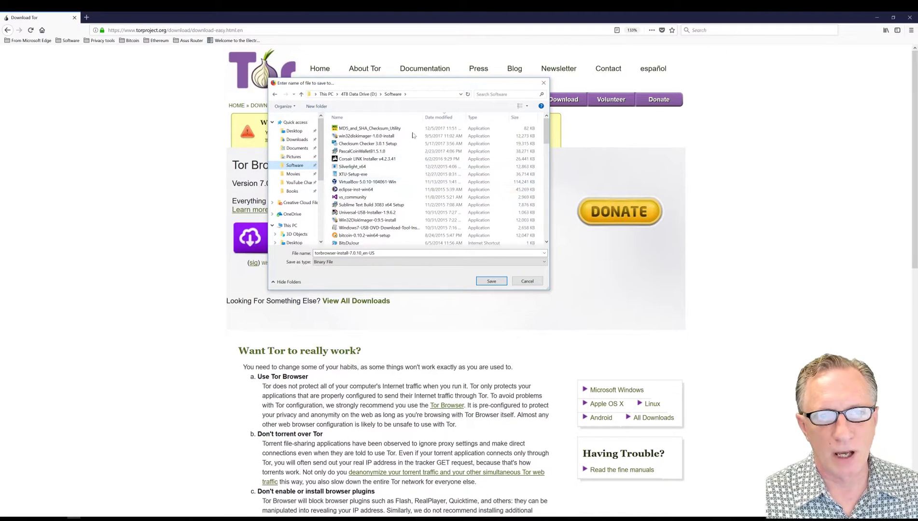
{"action": "left_click", "coordinate": [316, 105]}
{"action": "type", "text": "Tor"}
{"action": "key", "text": "Return"}
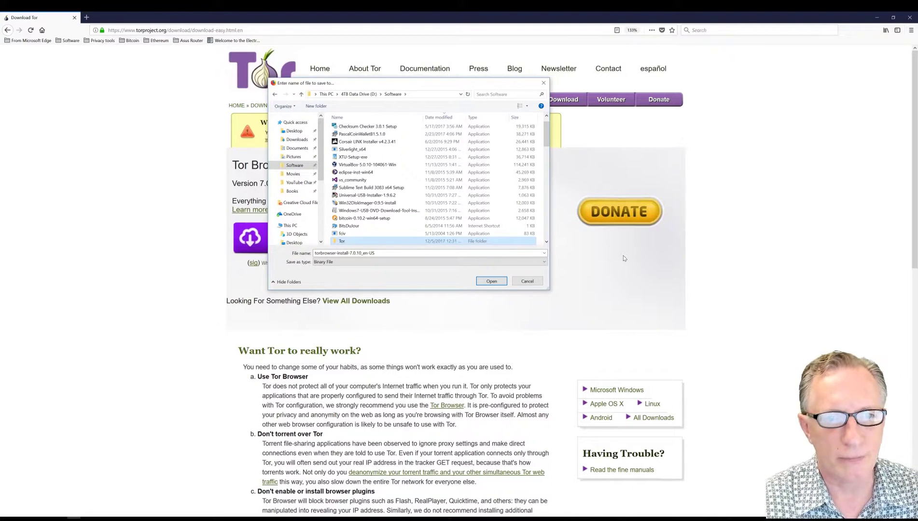
{"action": "double_click", "coordinate": [364, 243]}
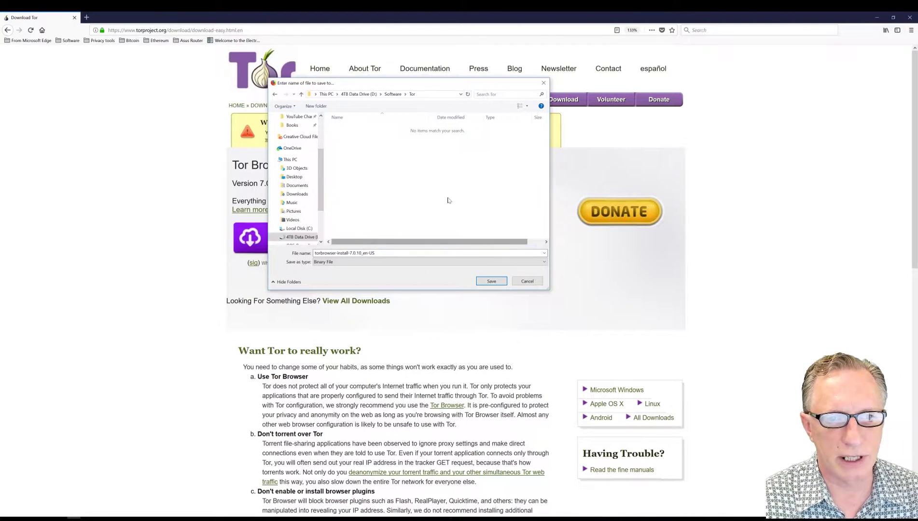
{"action": "left_click", "coordinate": [495, 283]}
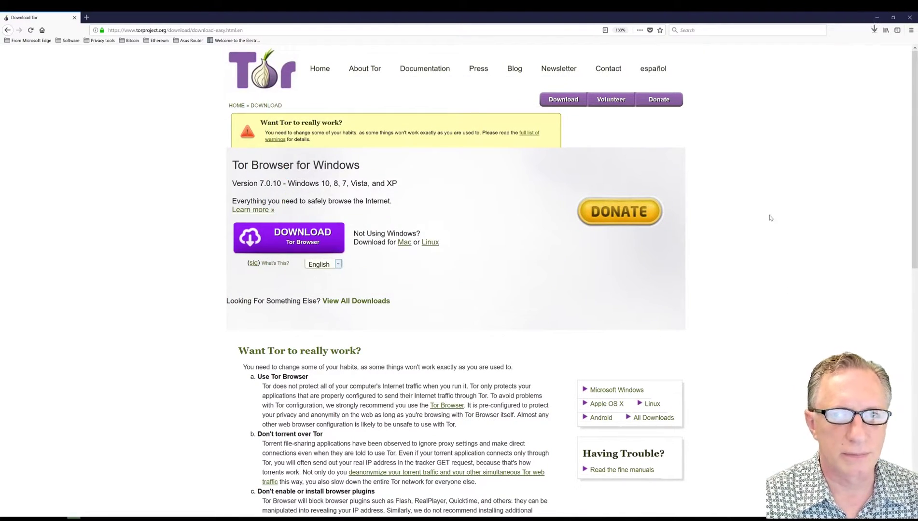
Show the downloaded Tor Browser installer in its containing folder.
{"action": "left_click", "coordinate": [874, 30]}
{"action": "left_click", "coordinate": [869, 48]}
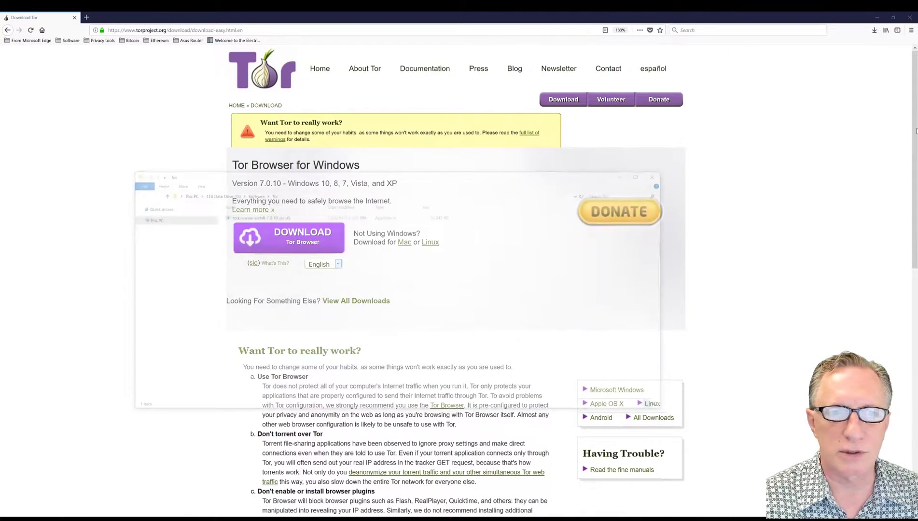
{"action": "left_click_drag", "start_coordinate": [467, 180], "coordinate": [443, 125]}
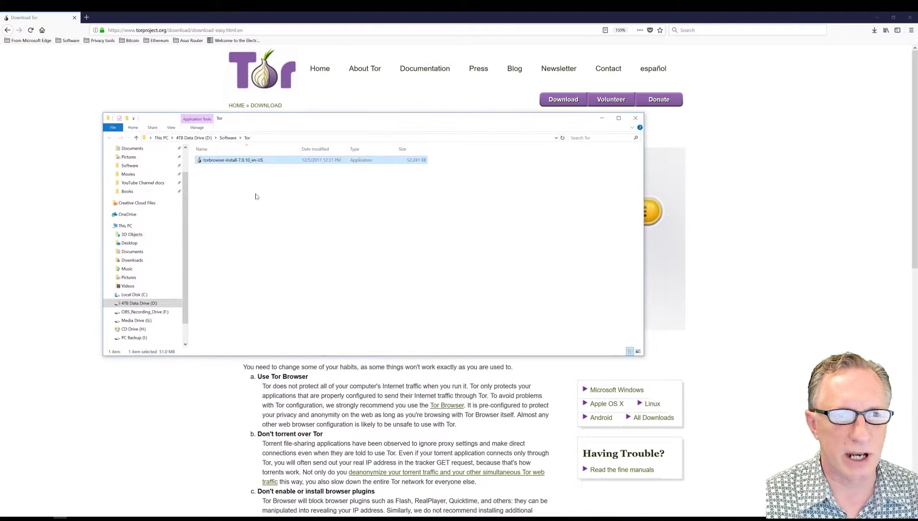
View the Tor Browser installer's PGP signature text in the browser and return to the download page.
{"action": "left_click", "coordinate": [787, 215]}
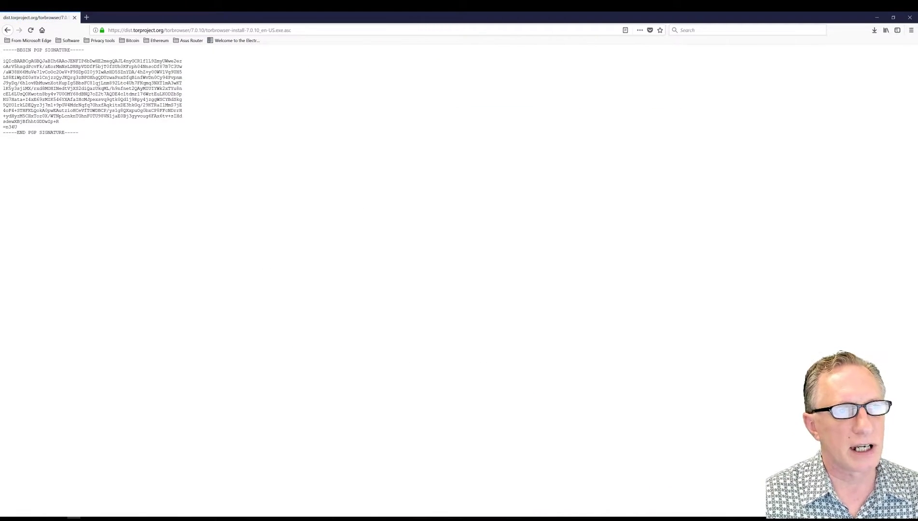
{"action": "mouse_move", "coordinate": [3, 50]}
{"action": "left_mouse_down"}
{"action": "mouse_move", "coordinate": [96, 108]}
{"action": "mouse_move", "coordinate": [121, 136]}
{"action": "left_mouse_up"}
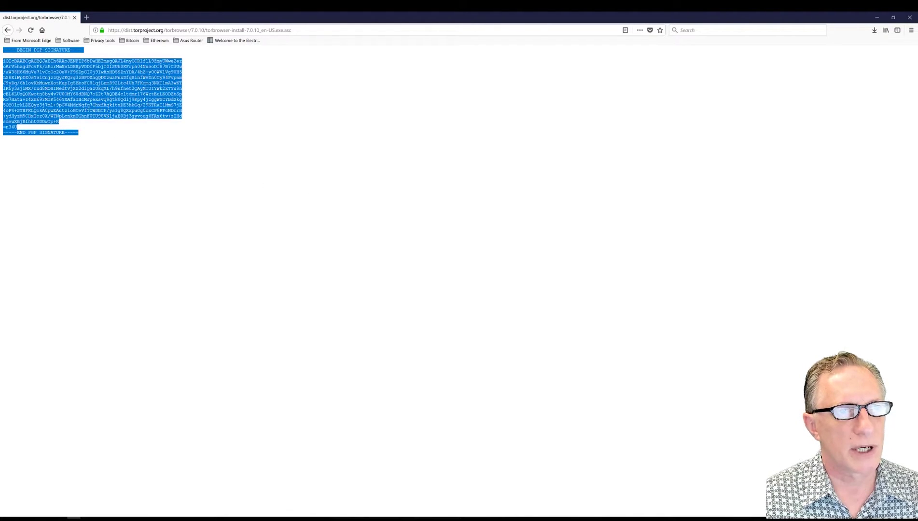
{"action": "left_click", "coordinate": [7, 29]}
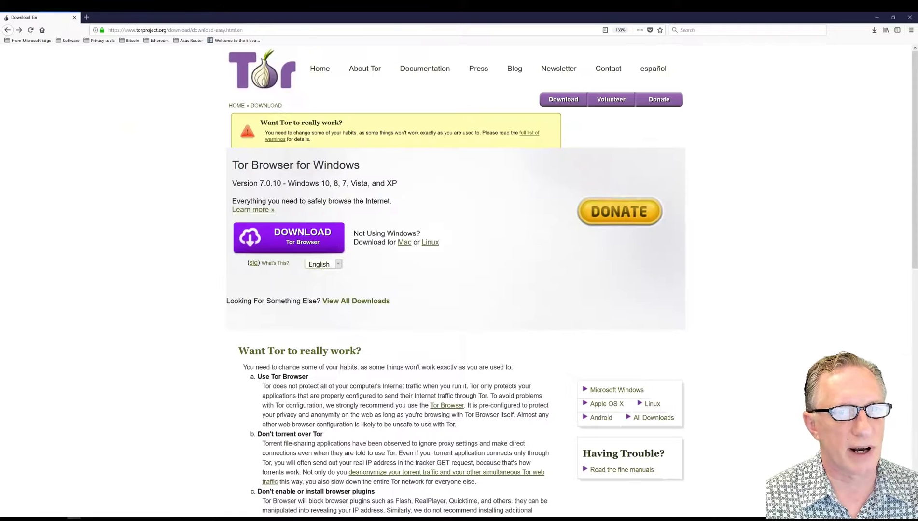
Save the Tor Browser signature file into the Software\Tor folder and check it there beside the installer.
{"action": "right_click", "coordinate": [252, 263]}
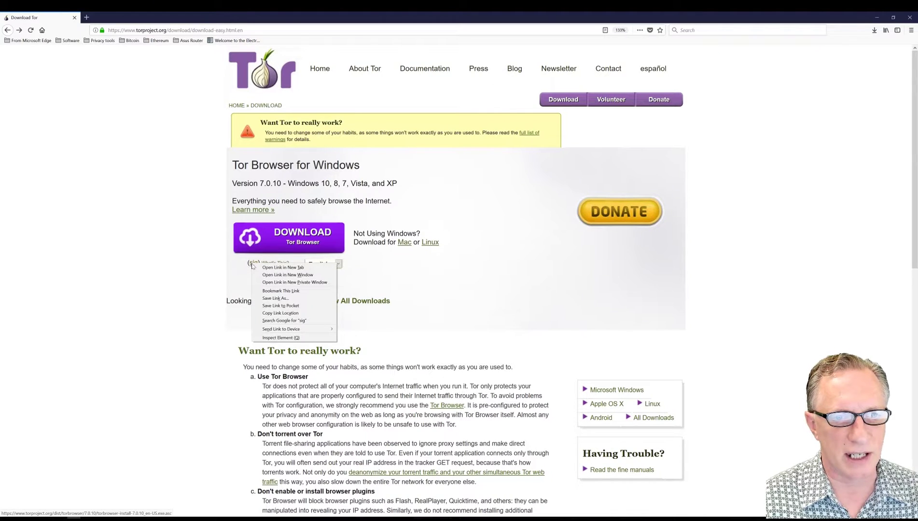
{"action": "left_click", "coordinate": [283, 298]}
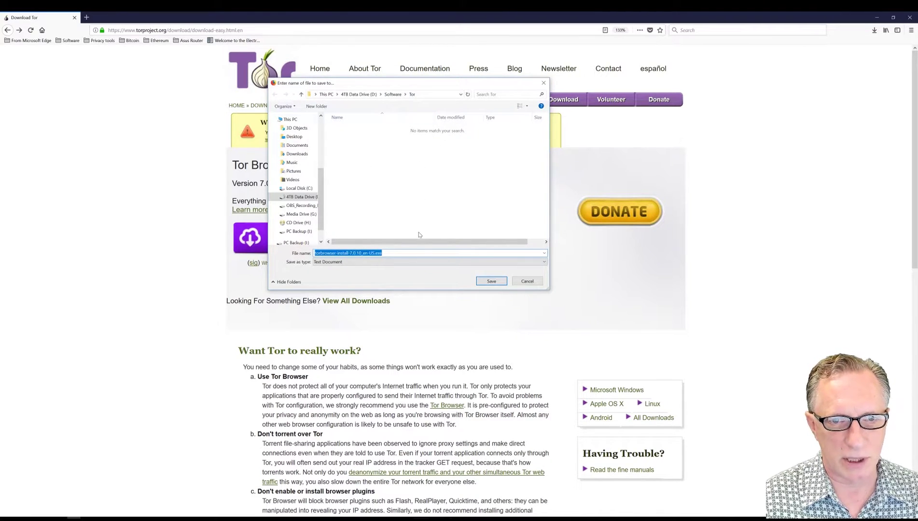
{"action": "left_click", "coordinate": [491, 281]}
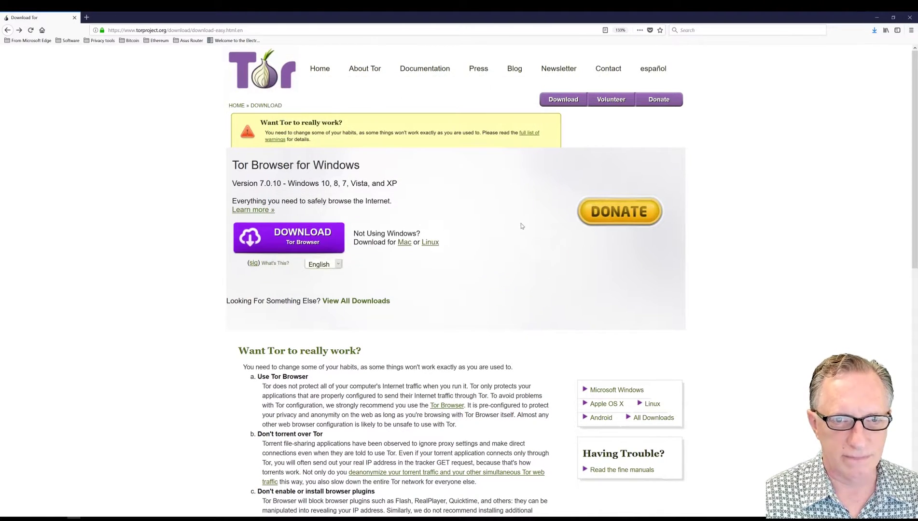
{"action": "left_click", "coordinate": [59, 516]}
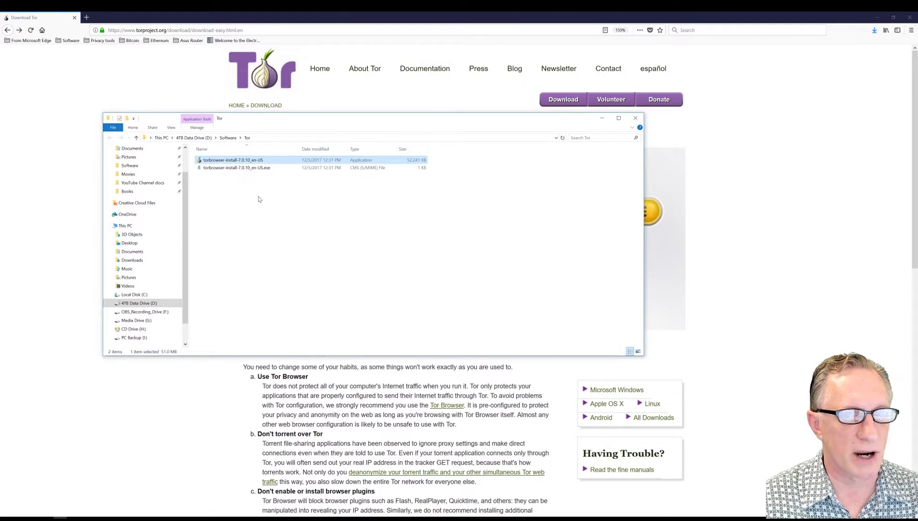
{"action": "left_click", "coordinate": [40, 261]}
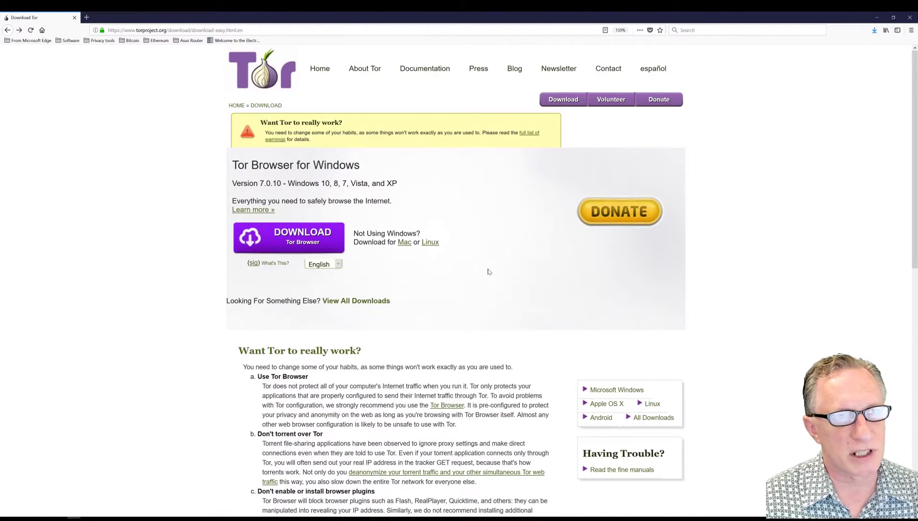
Open the Tor Project's guide to verifying package signatures and follow it to the signing keys page.
{"action": "left_click", "coordinate": [275, 264]}
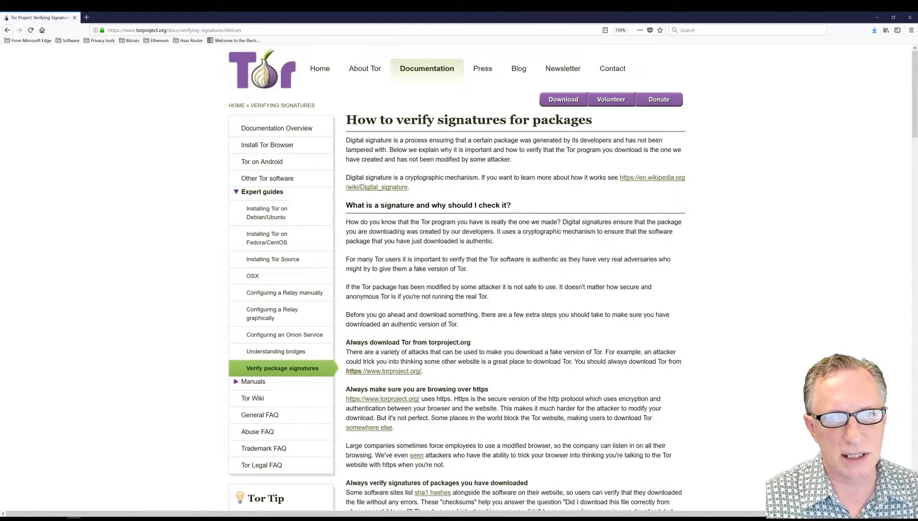
{"action": "scroll", "coordinate": [545, 193], "scroll_direction": "down", "scroll_amount": 6}
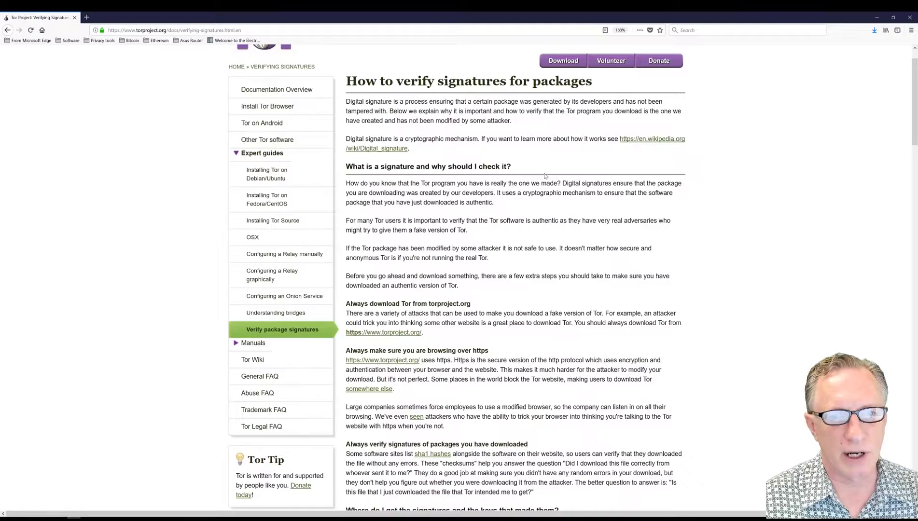
{"action": "scroll", "coordinate": [547, 210], "scroll_direction": "down", "scroll_amount": 4}
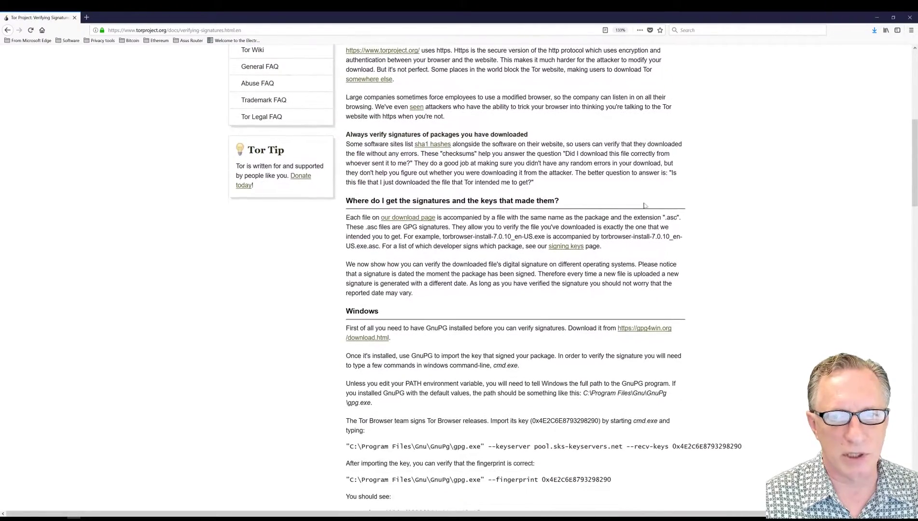
{"action": "left_click", "coordinate": [565, 246]}
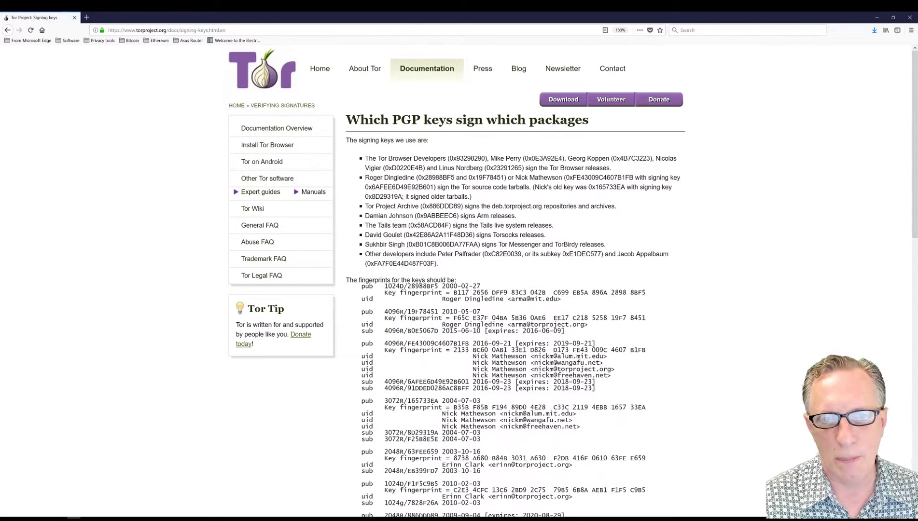
Copy the Tor Browser Developers' key ID 93298290, without the 0x prefix, from the list of signing keys.
{"action": "left_click_drag", "start_coordinate": [456, 158], "coordinate": [486, 159]}
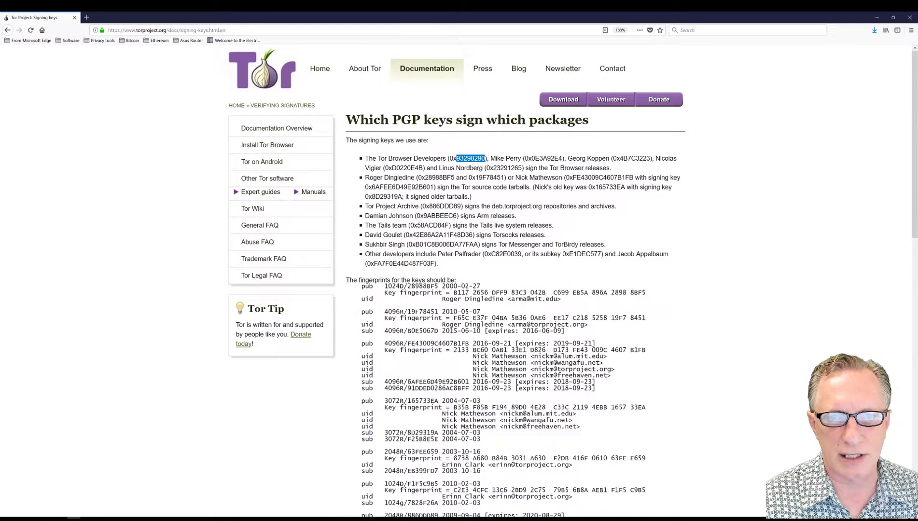
{"action": "right_click", "coordinate": [469, 159]}
{"action": "left_click", "coordinate": [491, 164]}
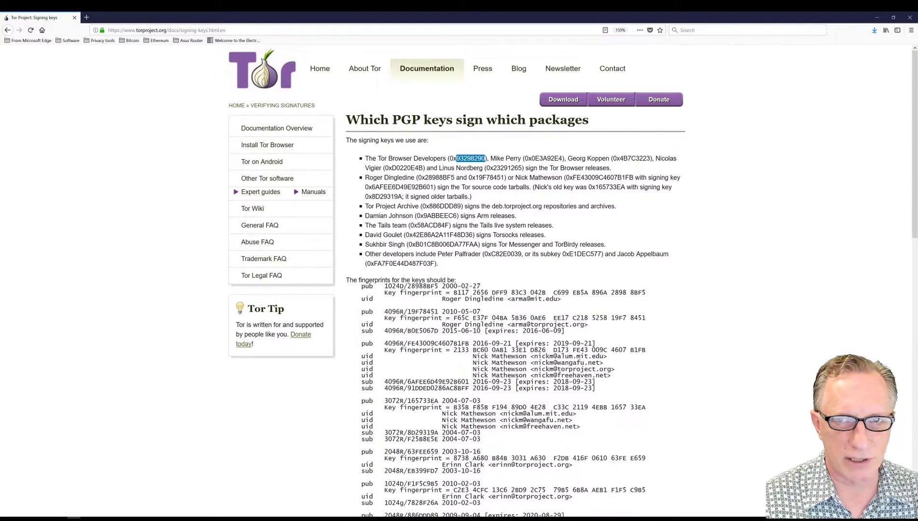
Switch to GNU Privacy Assistant's Key Manager and import key 93298290 from the key server.
{"action": "left_click", "coordinate": [876, 17]}
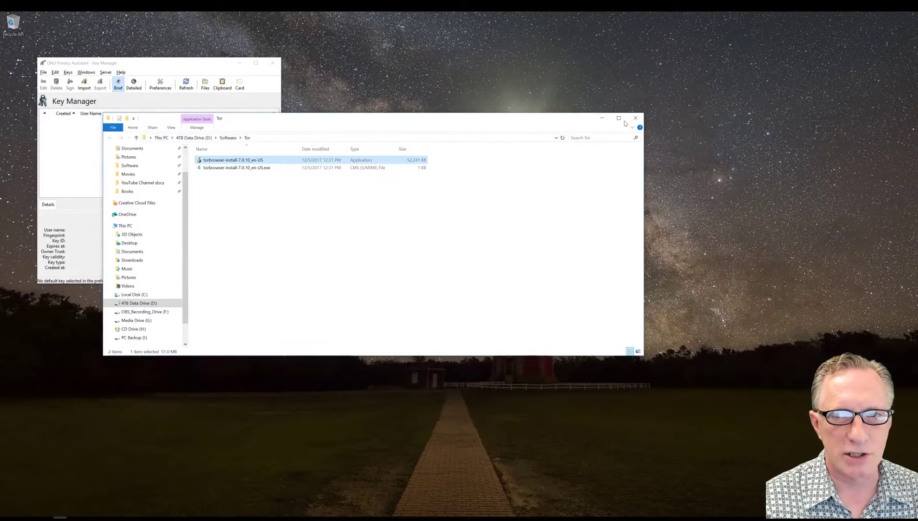
{"action": "left_click", "coordinate": [602, 118]}
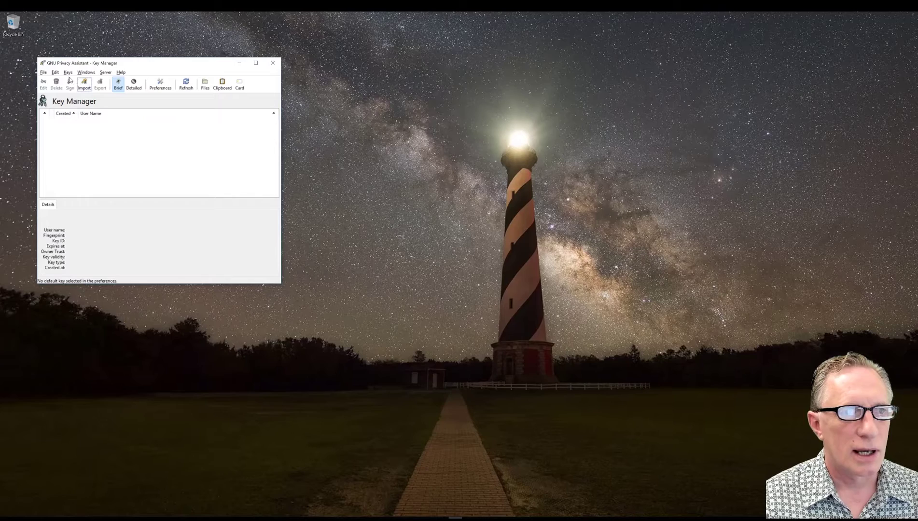
{"action": "left_click", "coordinate": [107, 73]}
{"action": "left_click", "coordinate": [114, 81]}
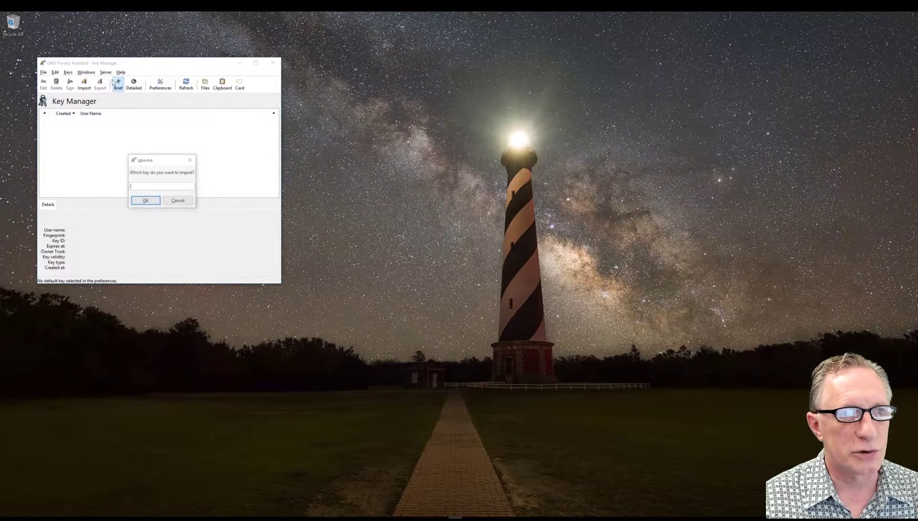
{"action": "right_click", "coordinate": [136, 185]}
{"action": "left_click", "coordinate": [147, 206]}
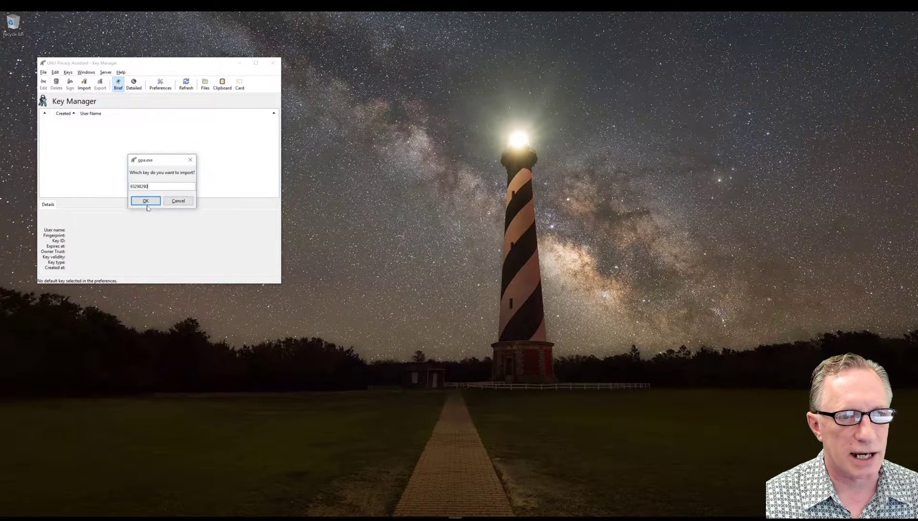
{"action": "left_click", "coordinate": [141, 200]}
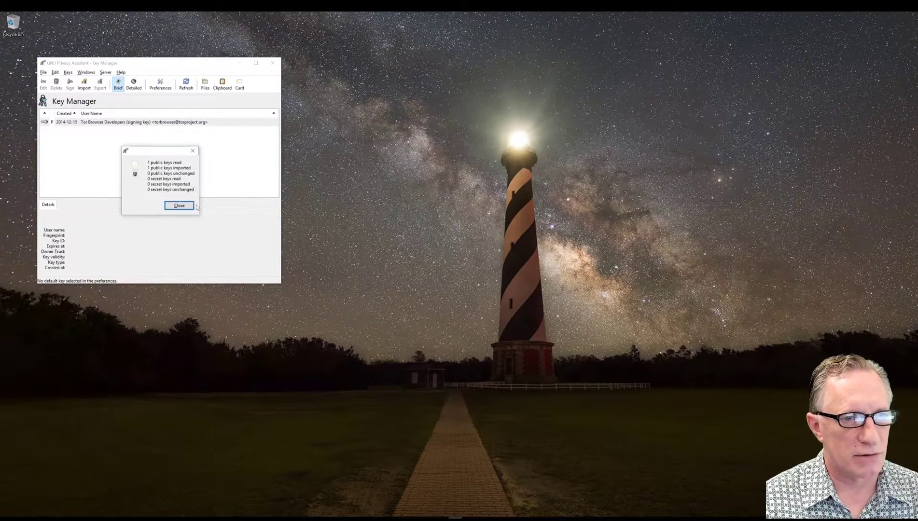
{"action": "left_click", "coordinate": [182, 207]}
Move and enlarge the Key Manager window and select the Tor Browser Developers key to show its details.
{"action": "left_click_drag", "start_coordinate": [155, 64], "coordinate": [211, 58]}
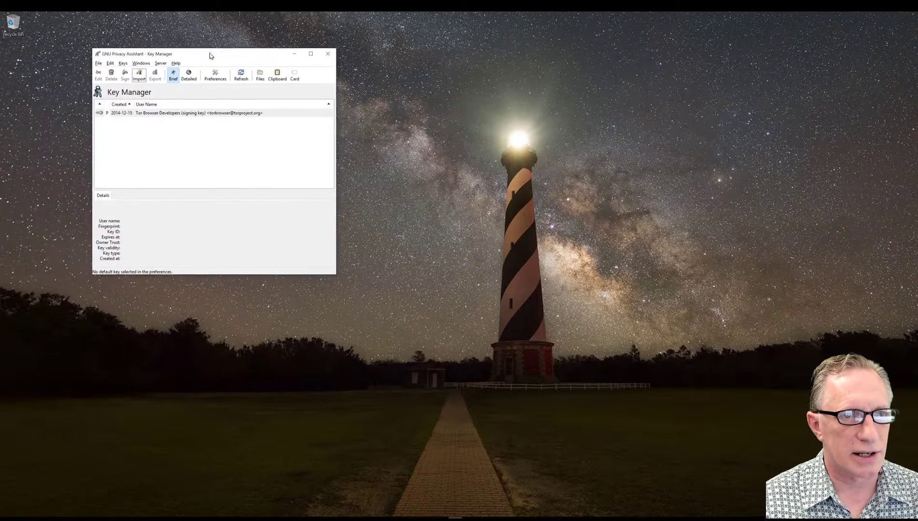
{"action": "left_click_drag", "start_coordinate": [333, 273], "coordinate": [462, 331]}
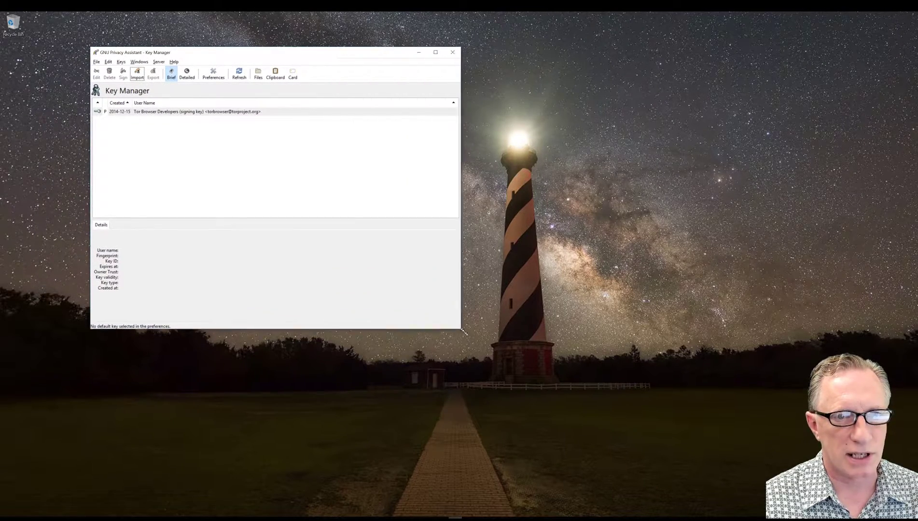
{"action": "left_click", "coordinate": [219, 112]}
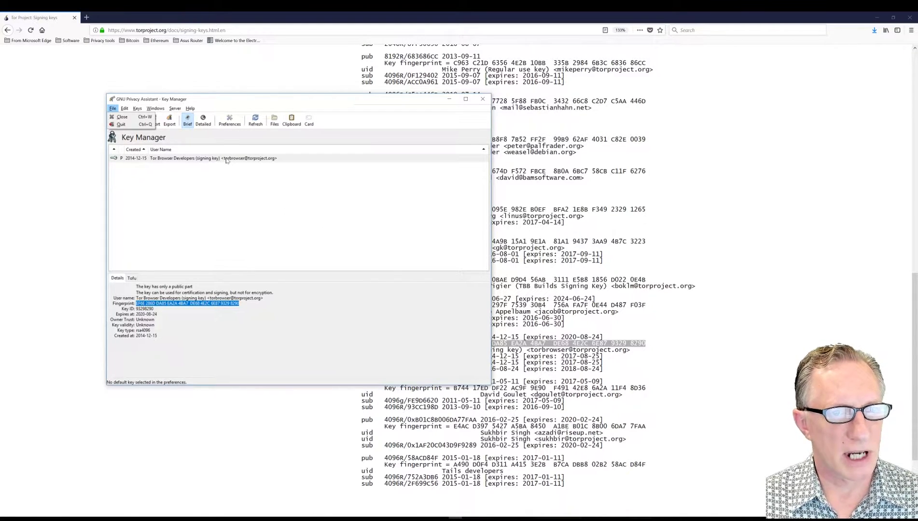
Highlight the full fingerprint in the details of the imported Tor Browser Developers key.
{"action": "left_click", "coordinate": [194, 307]}
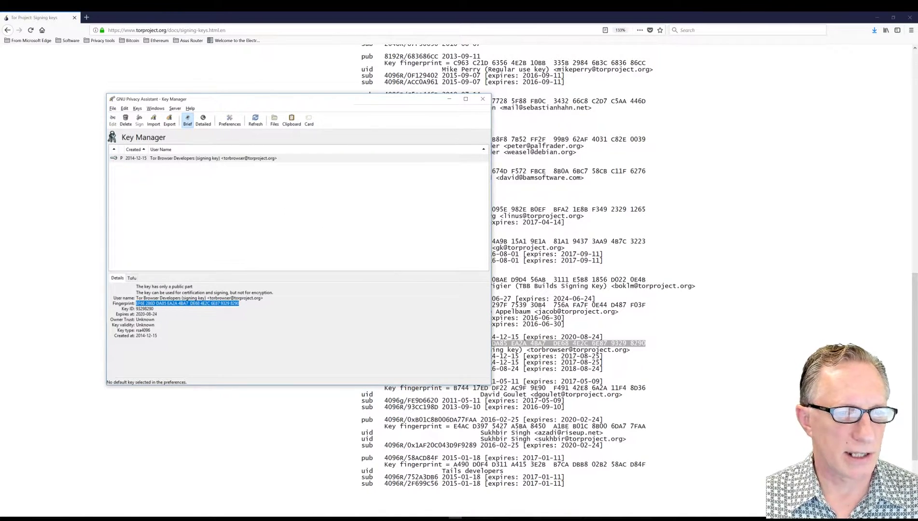
{"action": "left_click", "coordinate": [191, 162]}
{"action": "left_click_drag", "start_coordinate": [136, 304], "coordinate": [238, 304]}
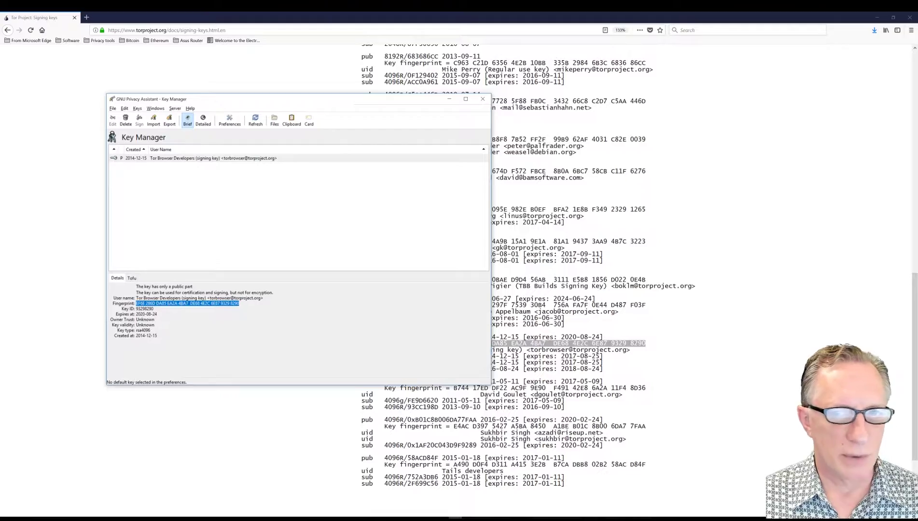
Return to the signing keys page in the browser and highlight the Tor Browser Developers' key ID 93298290.
{"action": "left_click", "coordinate": [768, 277]}
{"action": "scroll", "coordinate": [716, 302], "scroll_direction": "up", "scroll_amount": 3}
{"action": "scroll", "coordinate": [719, 300], "scroll_direction": "up", "scroll_amount": 7}
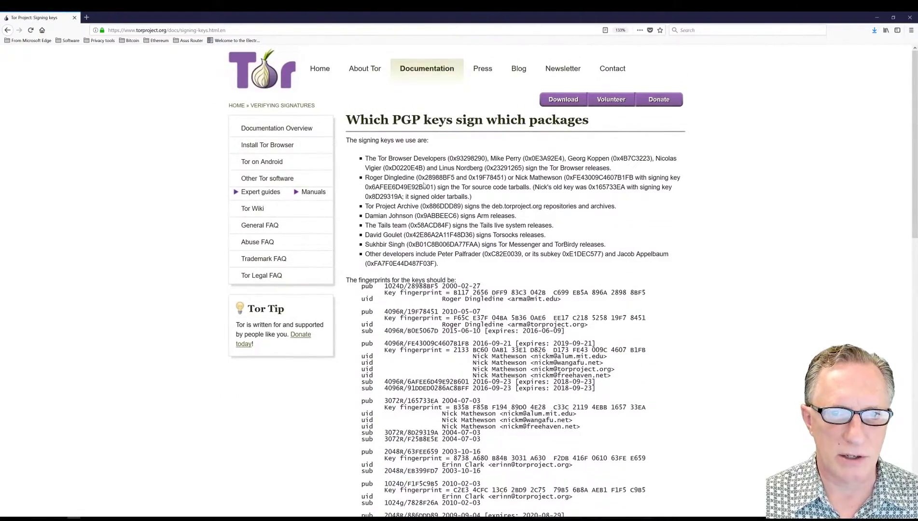
{"action": "left_click_drag", "start_coordinate": [455, 158], "coordinate": [485, 158]}
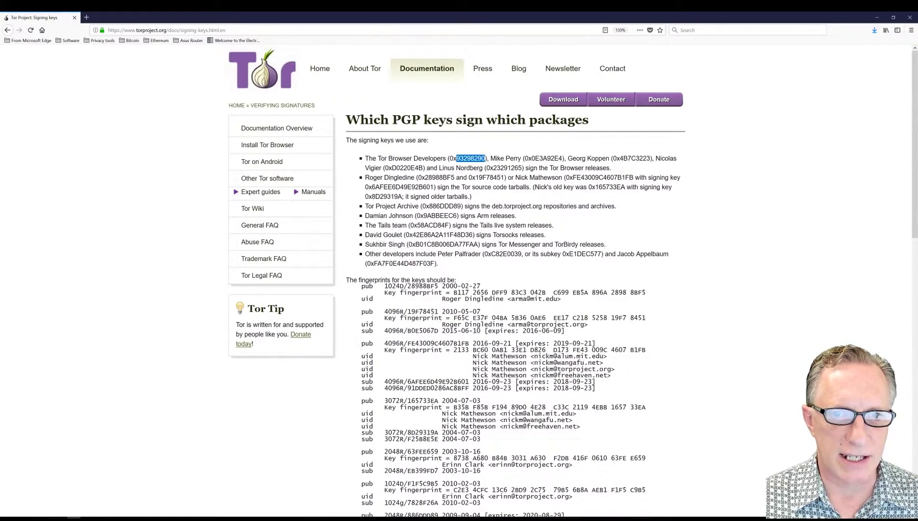
Find the Tor Browser Developers entry among the published fingerprints and highlight its name, key ID and fingerprint.
{"action": "scroll", "coordinate": [676, 240], "scroll_direction": "down", "scroll_amount": 3}
{"action": "scroll", "coordinate": [676, 241], "scroll_direction": "down", "scroll_amount": 16}
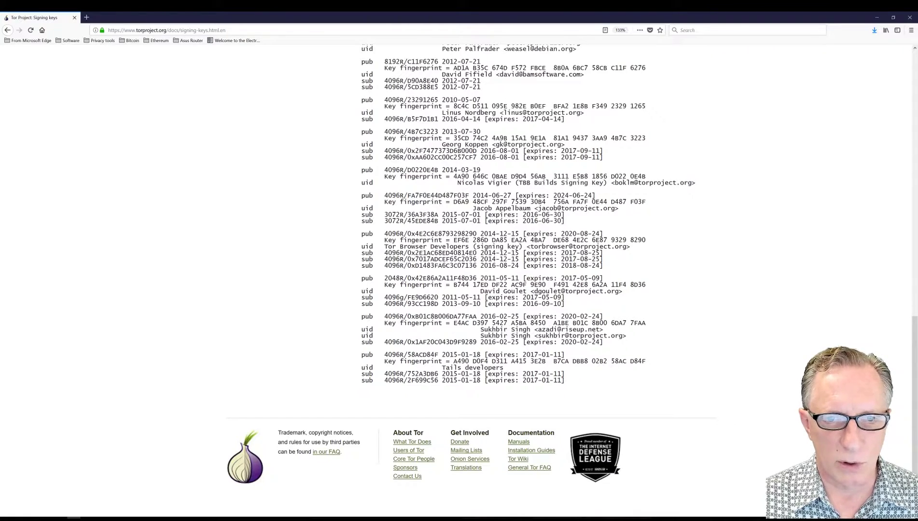
{"action": "left_click_drag", "start_coordinate": [385, 246], "coordinate": [469, 247]}
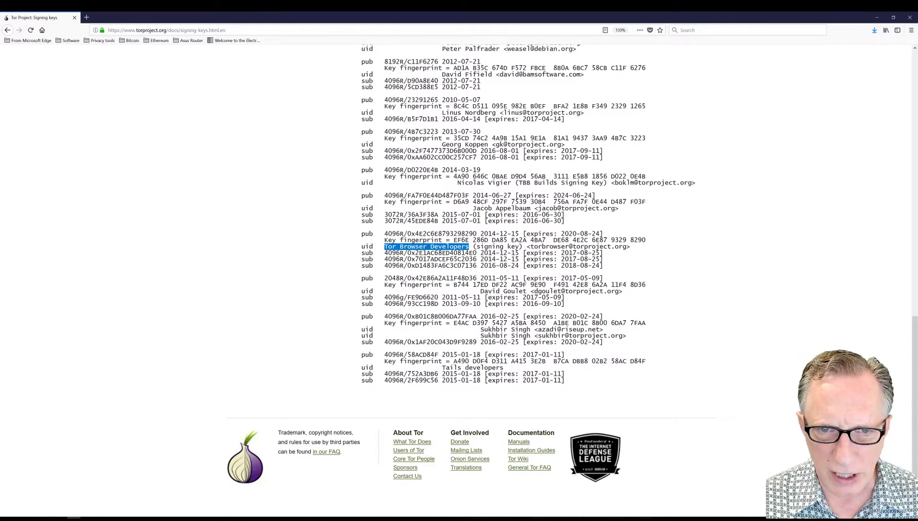
{"action": "left_click_drag", "start_coordinate": [415, 234], "coordinate": [477, 234]}
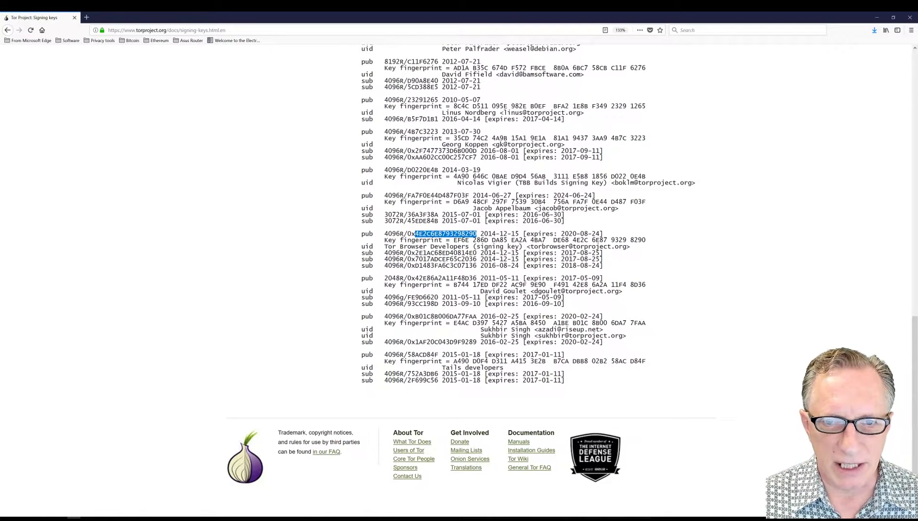
{"action": "left_click_drag", "start_coordinate": [453, 240], "coordinate": [645, 240]}
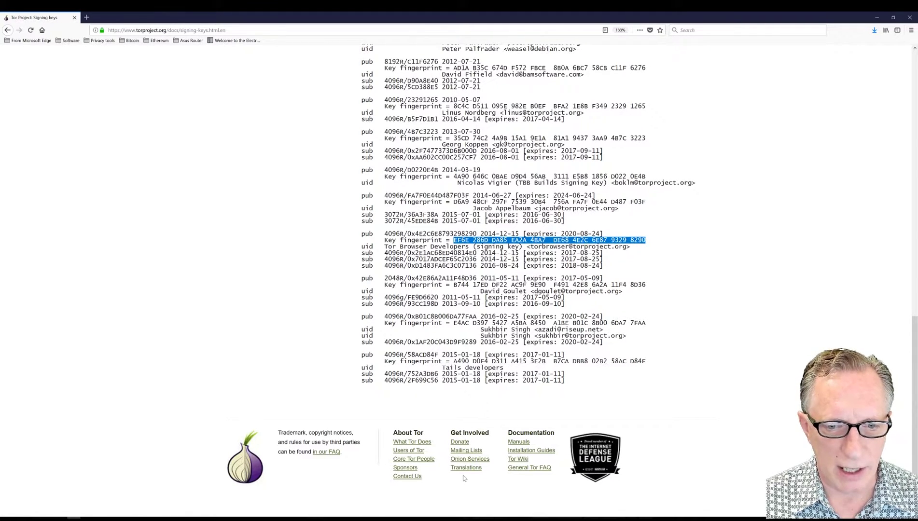
Bring the Key Manager beside the web page and compare the imported key's fingerprint with the published one.
{"action": "left_click", "coordinate": [456, 518]}
{"action": "left_click_drag", "start_coordinate": [354, 100], "coordinate": [309, 81]}
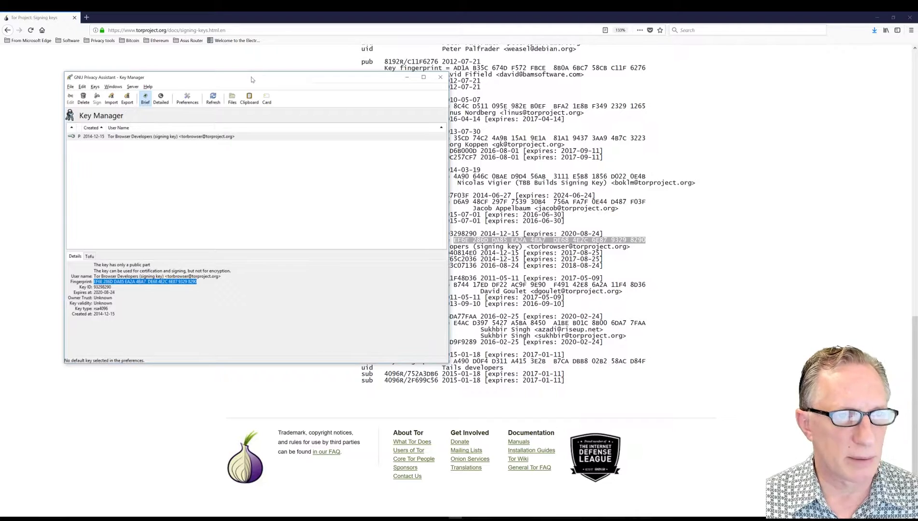
{"action": "left_click", "coordinate": [202, 137]}
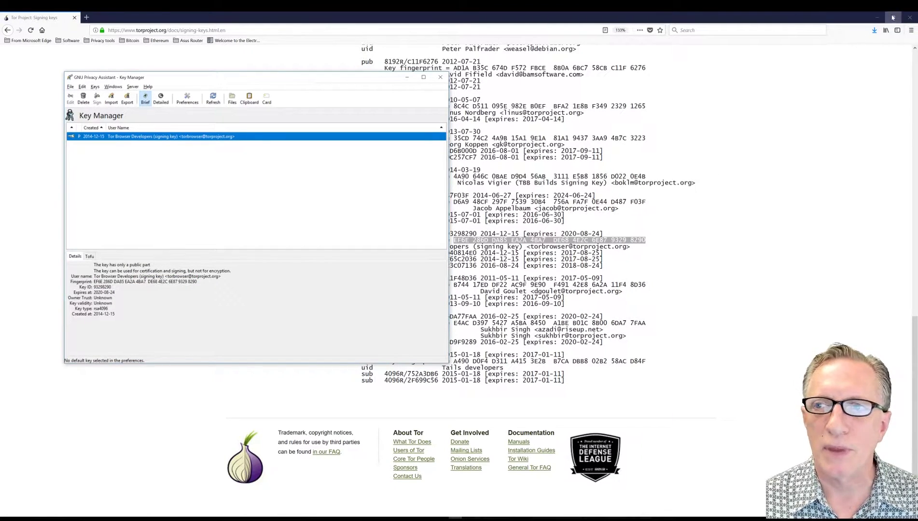
Verify the torbrowser-install-7.0.10_en-US.exe signature file in the Software\Tor folder with GpgEX and close the verification results.
{"action": "left_click", "coordinate": [877, 17]}
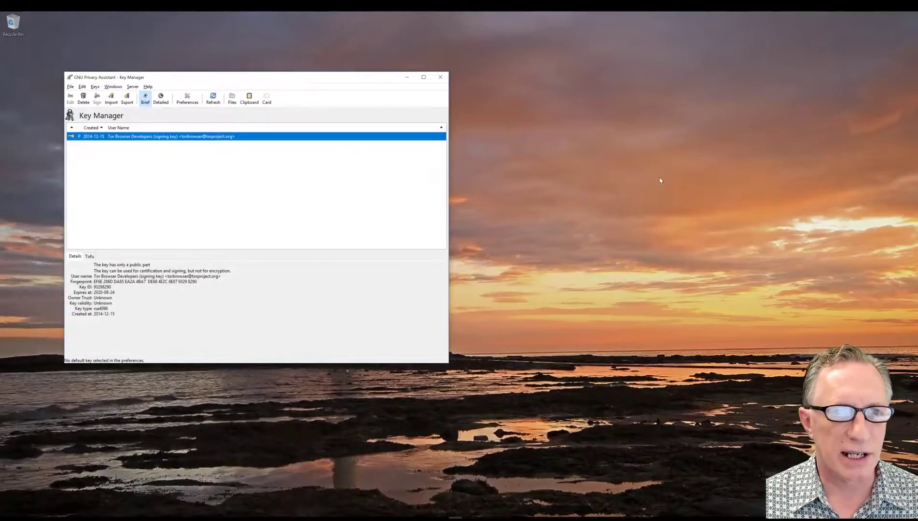
{"action": "left_click", "coordinate": [407, 77]}
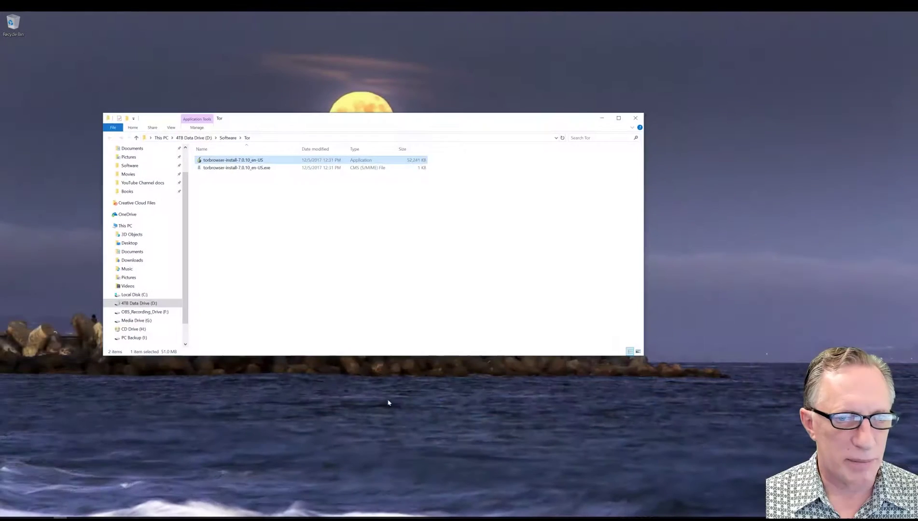
{"action": "left_click_drag", "start_coordinate": [416, 118], "coordinate": [468, 89]}
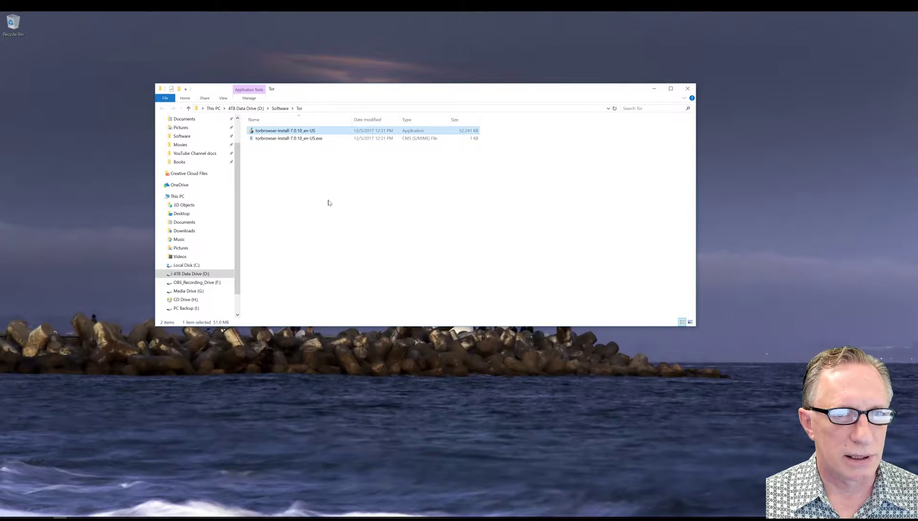
{"action": "left_click", "coordinate": [289, 140]}
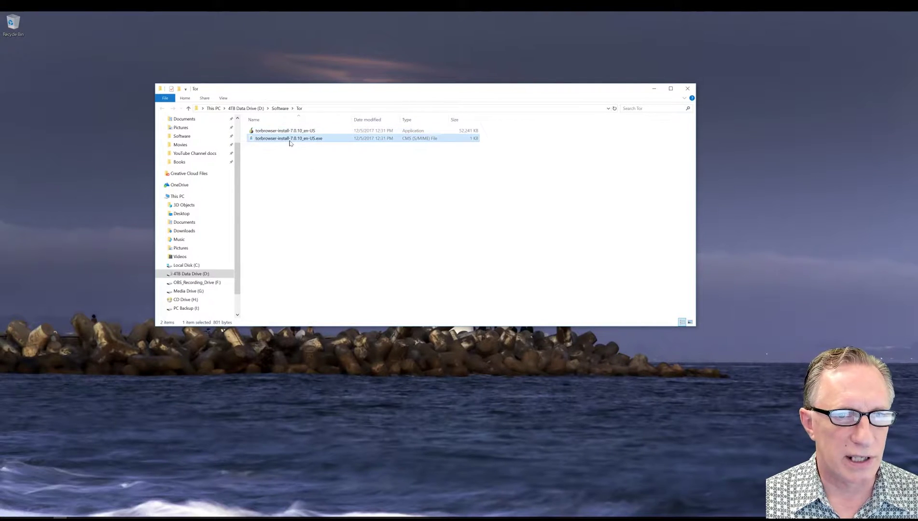
{"action": "right_click", "coordinate": [290, 143]}
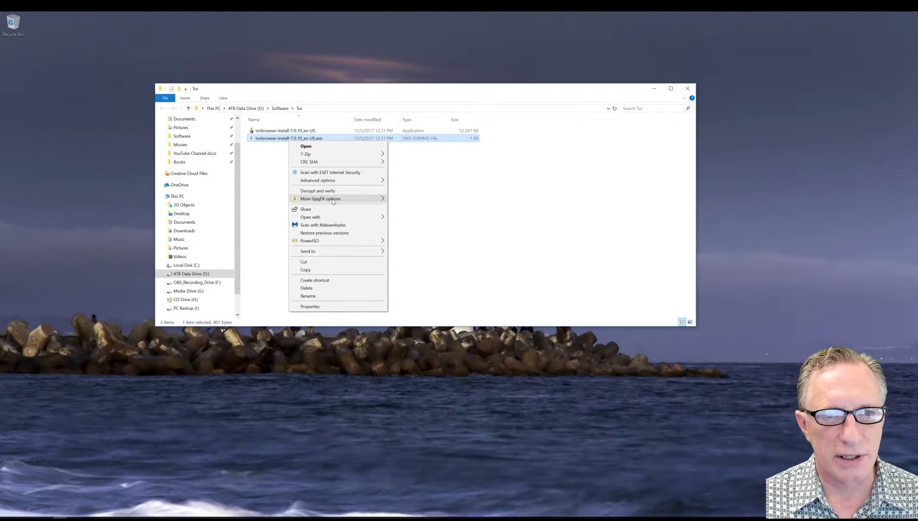
{"action": "mouse_move", "coordinate": [332, 201]}
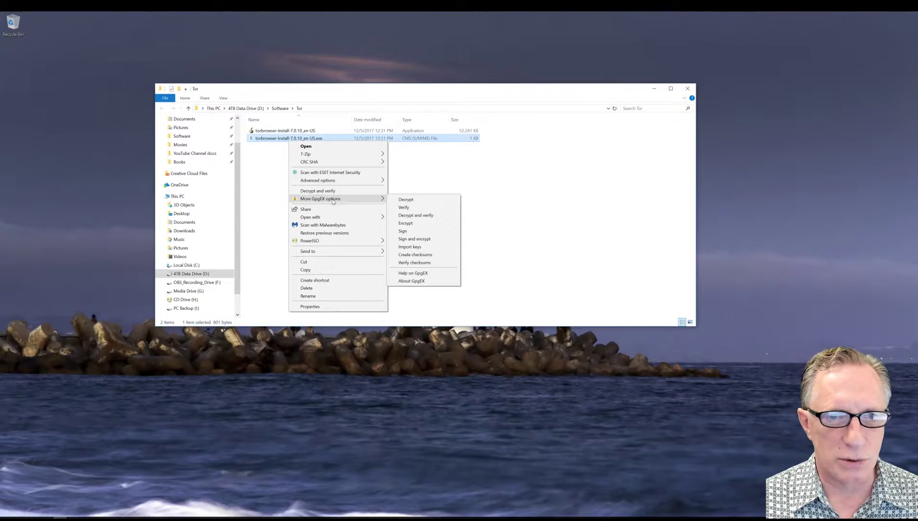
{"action": "left_click", "coordinate": [421, 211]}
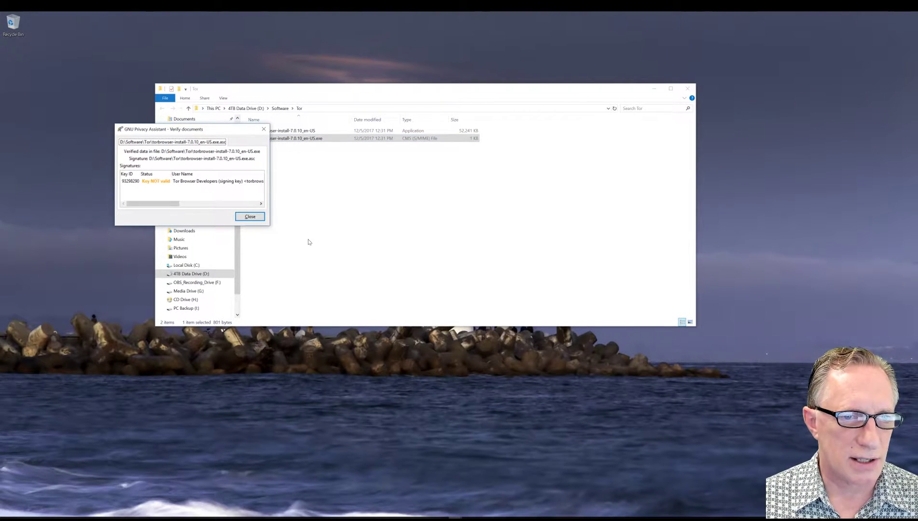
{"action": "left_click", "coordinate": [249, 216]}
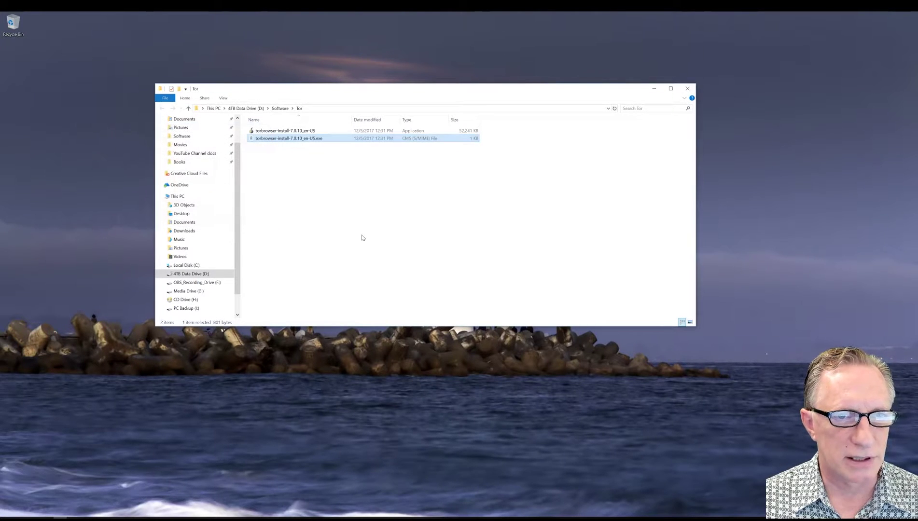
Open a PowerShell window in the Software\Tor folder with no file selected.
{"action": "right_click", "coordinate": [269, 181]}
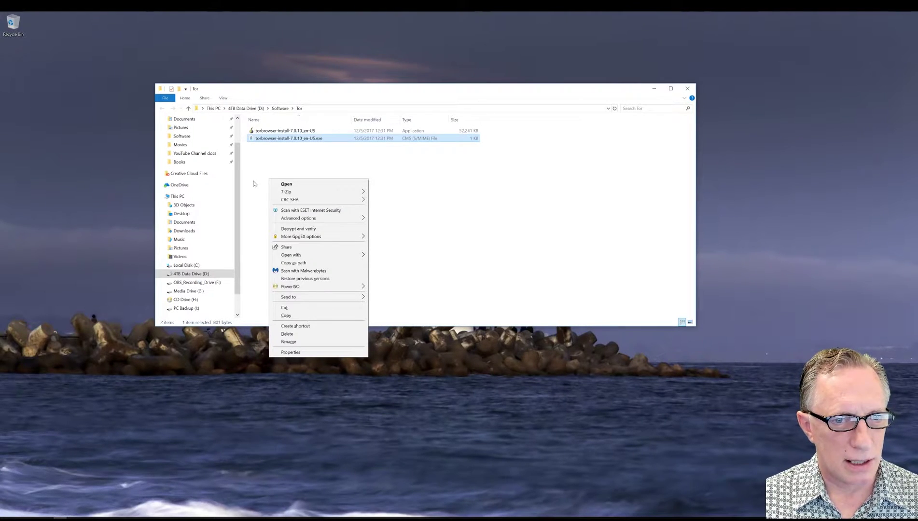
{"action": "left_click", "coordinate": [254, 183]}
{"action": "right_click", "coordinate": [254, 184]}
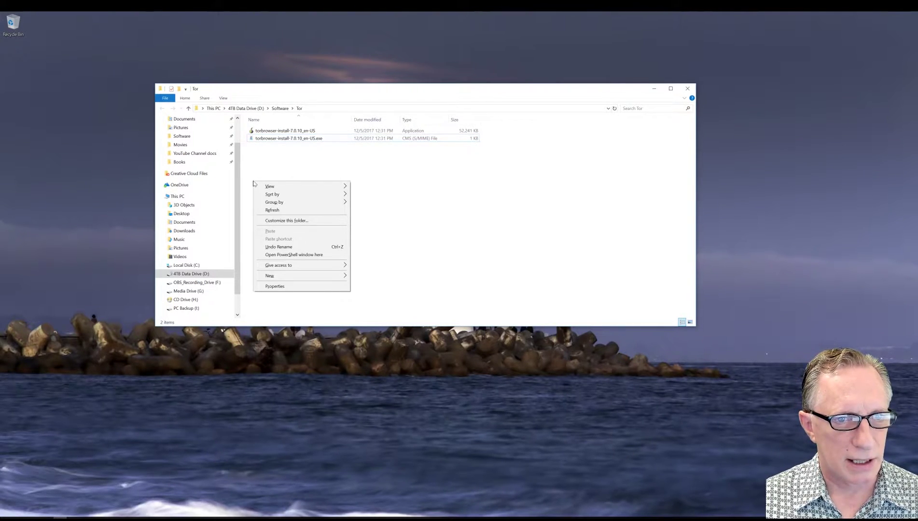
{"action": "left_click", "coordinate": [299, 254]}
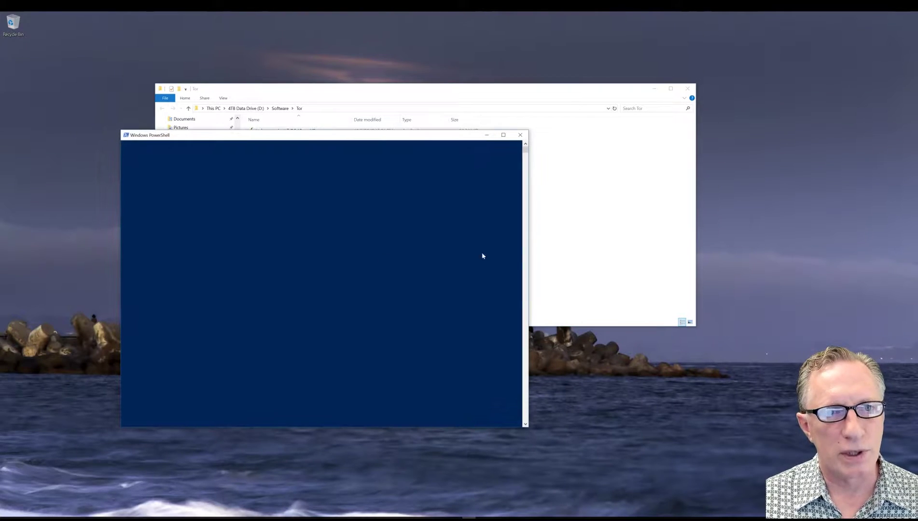
List the Tor folder's files with dir and check the installed GnuPG version with gpg --version.
{"action": "left_click_drag", "start_coordinate": [365, 137], "coordinate": [420, 90]}
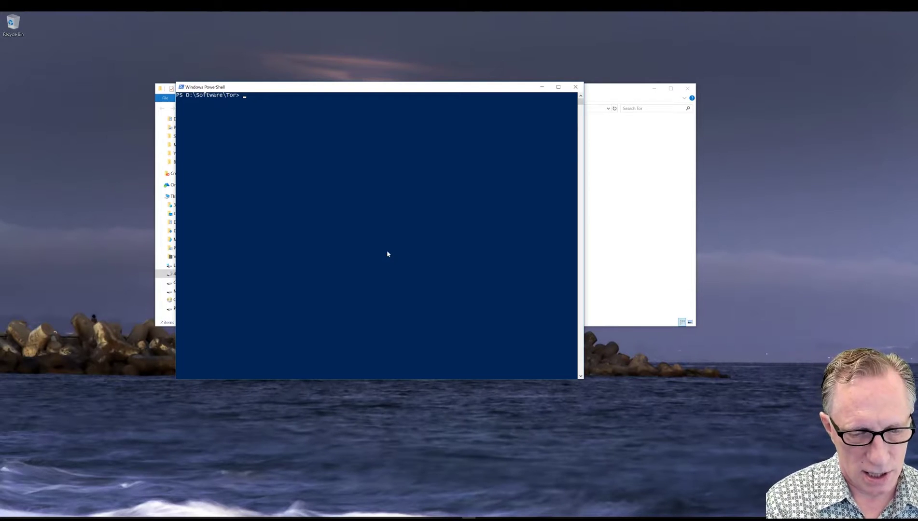
{"action": "type", "text": "dir"}
{"action": "key", "text": "Return"}
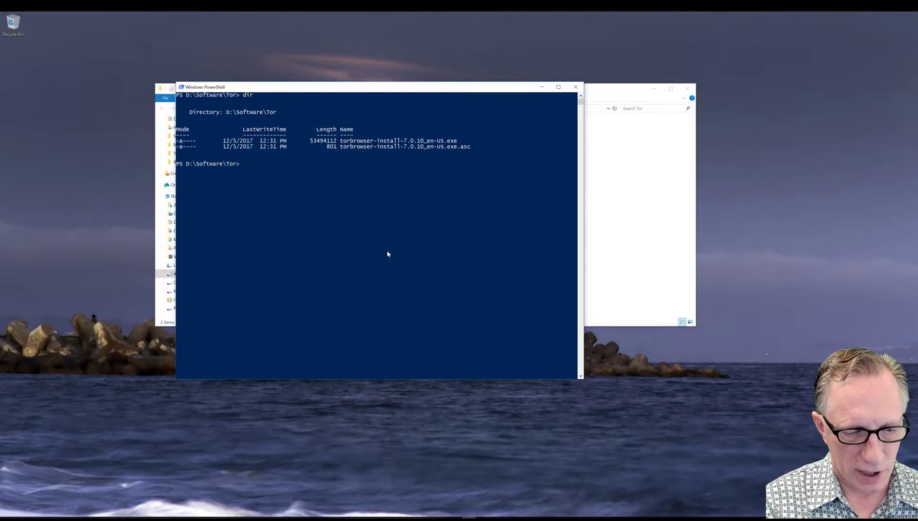
{"action": "type", "text": "gpg --version"}
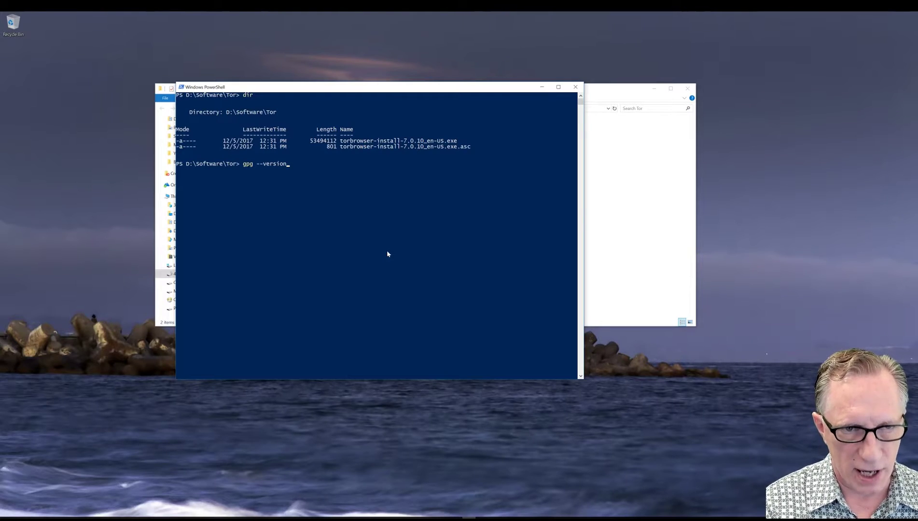
{"action": "key", "text": "Return"}
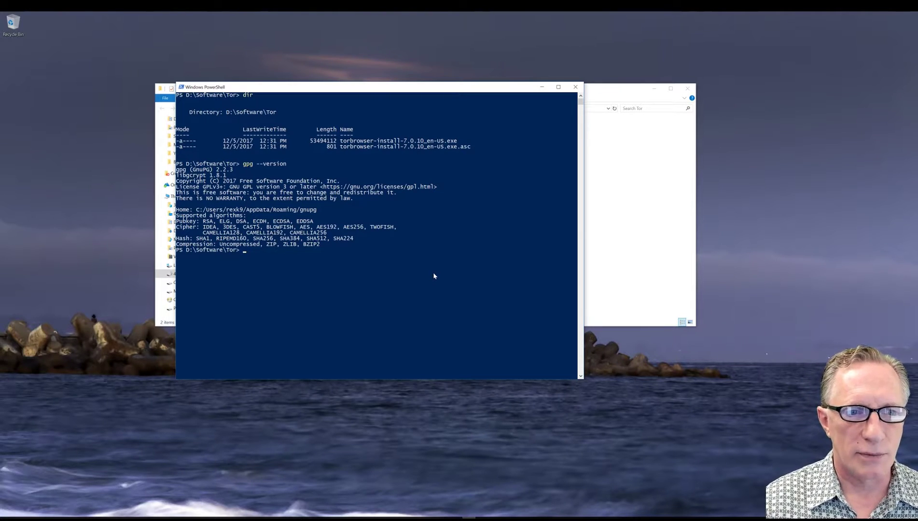
Run gpg --verify with torbrowser-install-7.0.10_en-US.exe.asc against torbrowser-install-7.0.10_en-US.exe.
{"action": "type", "text": "gpg"}
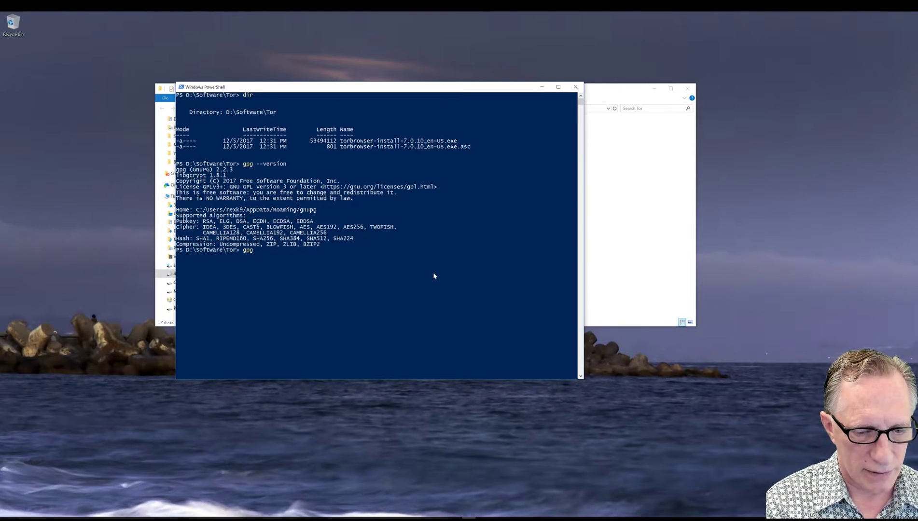
{"action": "type", "text": " --verif"}
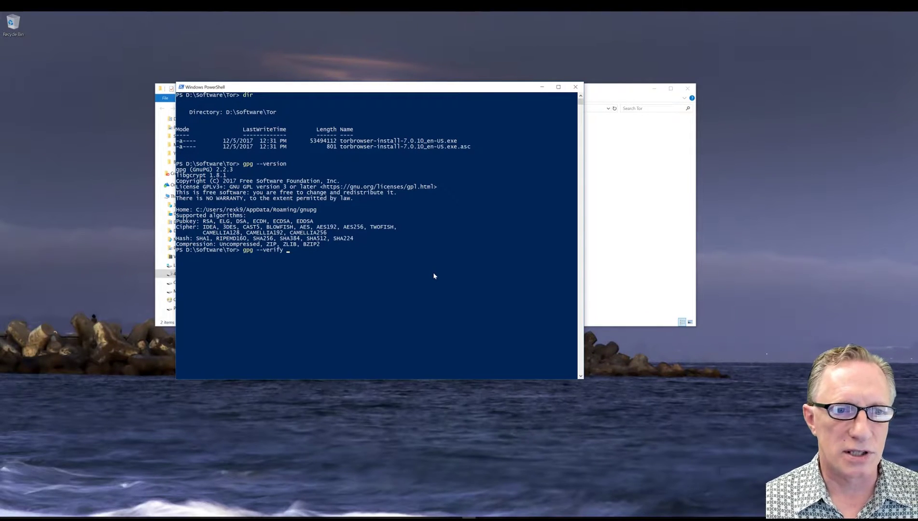
{"action": "type", "text": "y"}
{"action": "left_click_drag", "start_coordinate": [340, 146], "coordinate": [470, 147]}
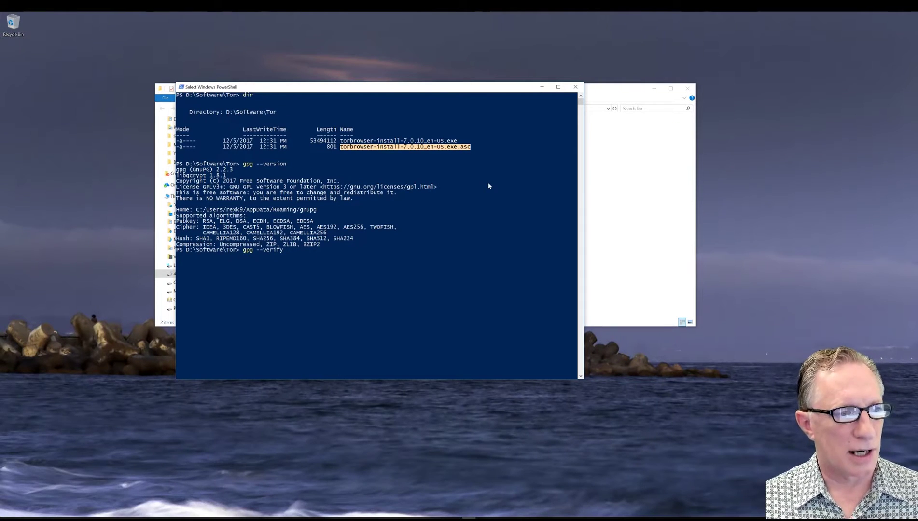
{"action": "key", "text": "ctrl+c"}
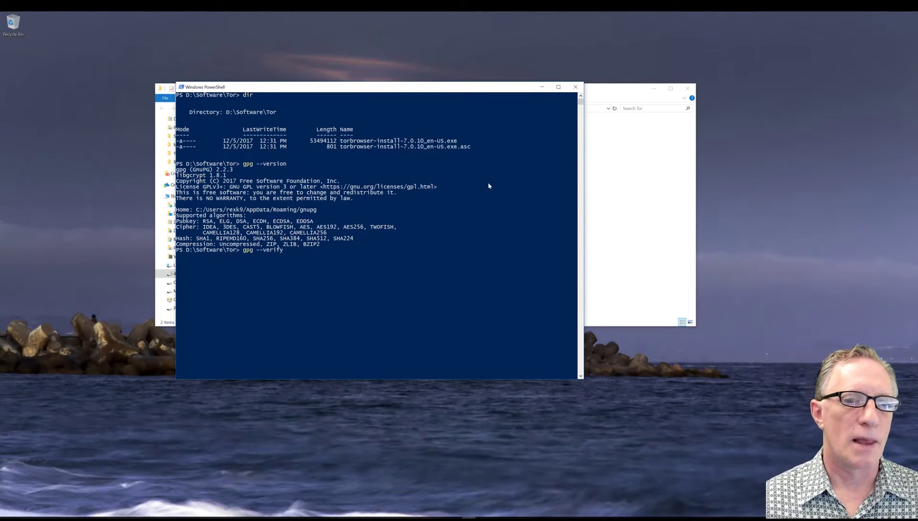
{"action": "left_click", "coordinate": [289, 251]}
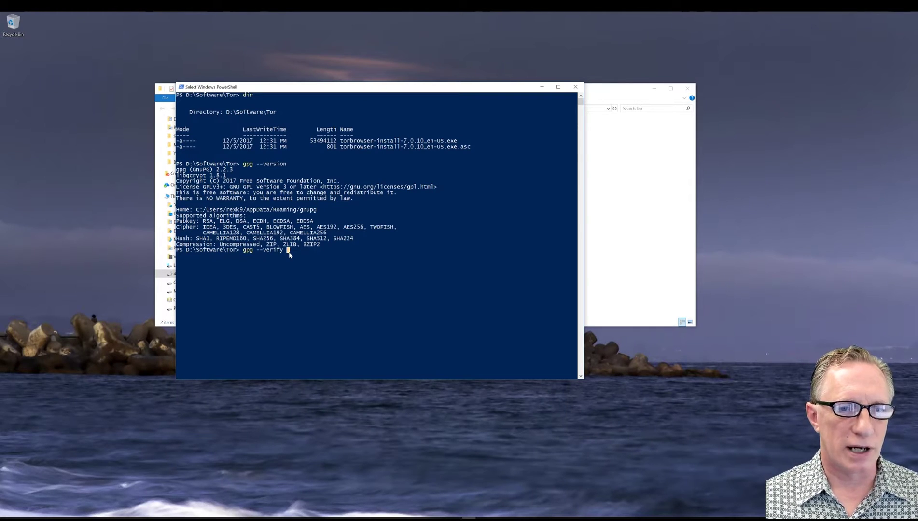
{"action": "key", "text": "ctrl+v"}
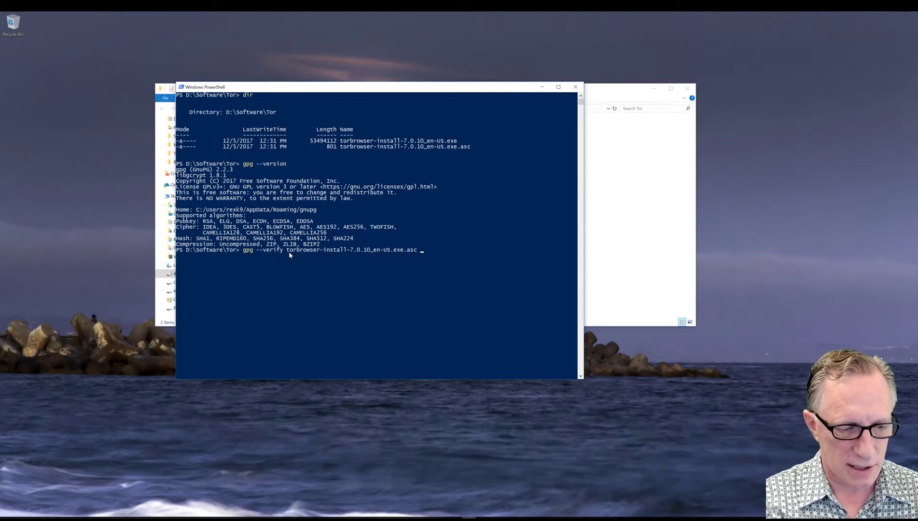
{"action": "key", "text": "ctrl+v"}
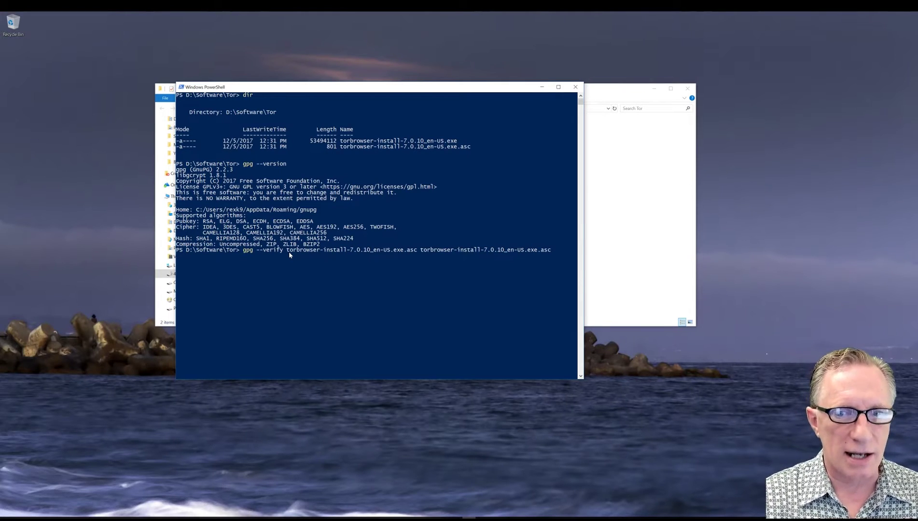
{"action": "key", "text": "BackSpace"}
{"action": "key", "text": "BackSpace"}
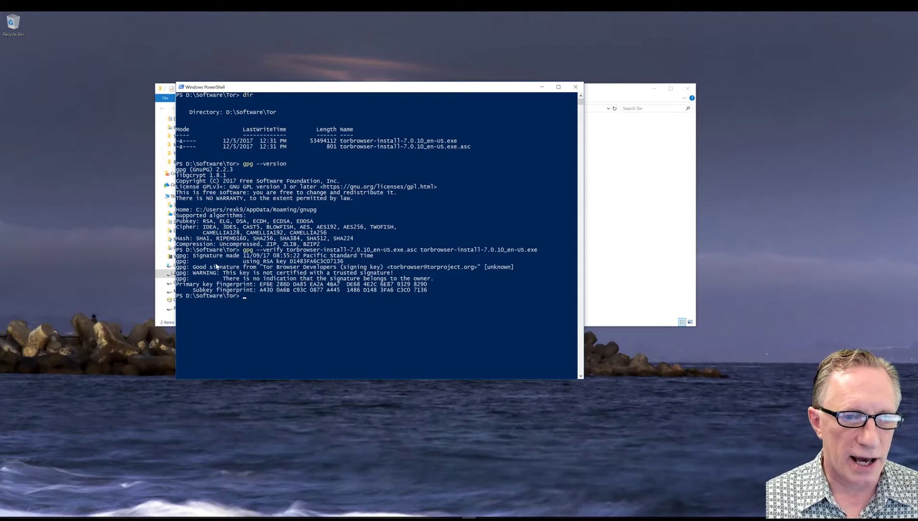
Examine the verification output by highlighting the signature line, the certification warning and the primary key fingerprint, and minimize the PowerShell window.
{"action": "left_click_drag", "start_coordinate": [193, 267], "coordinate": [514, 270]}
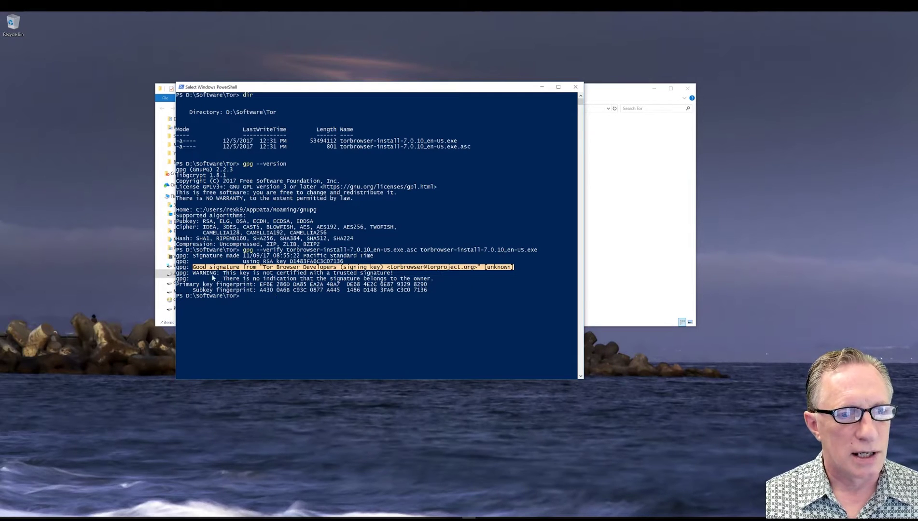
{"action": "left_click_drag", "start_coordinate": [194, 274], "coordinate": [437, 279]}
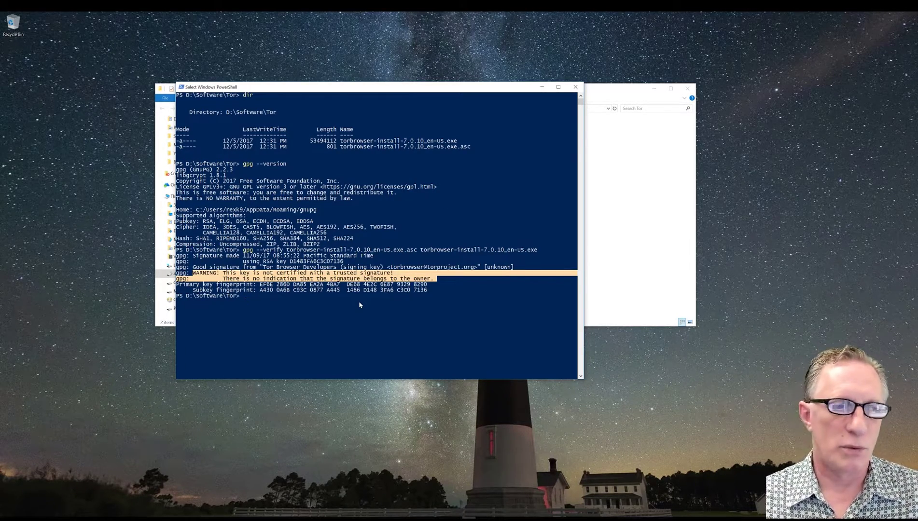
{"action": "left_click_drag", "start_coordinate": [260, 285], "coordinate": [459, 286]}
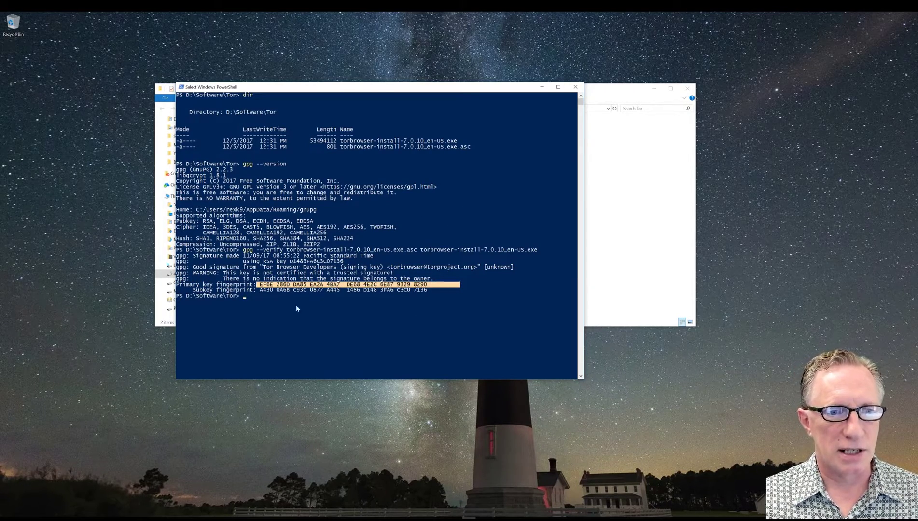
{"action": "left_click", "coordinate": [542, 89]}
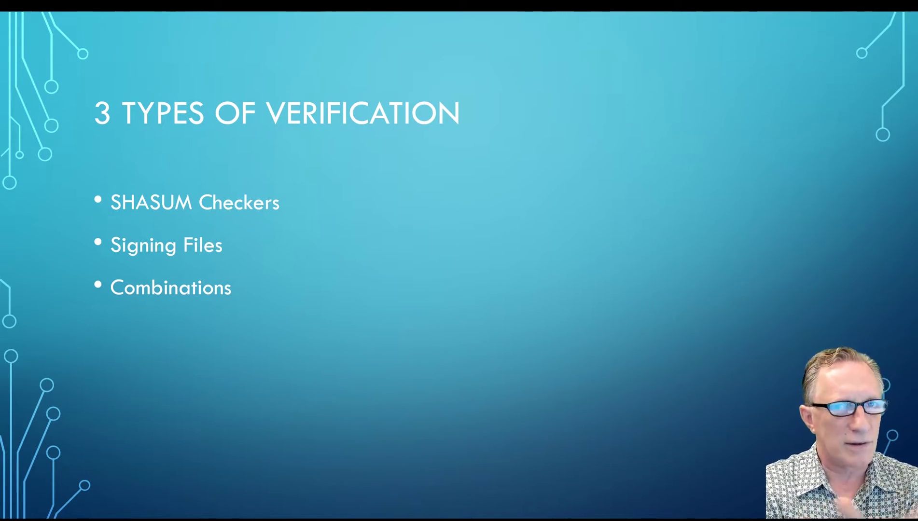
{"action": "key", "text": "Right"}
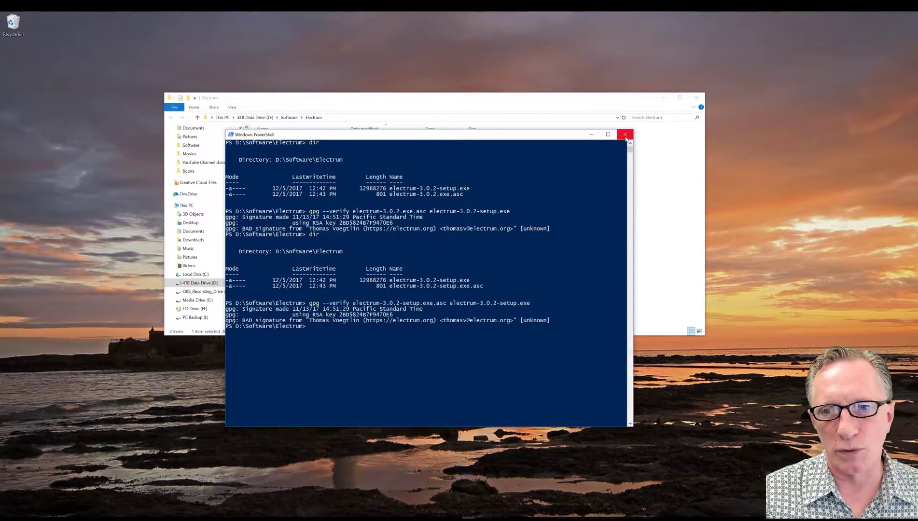
Close the Electrum folder's PowerShell window and open the Bitcoin site from the Software bookmarks in Firefox.
{"action": "left_click", "coordinate": [626, 136]}
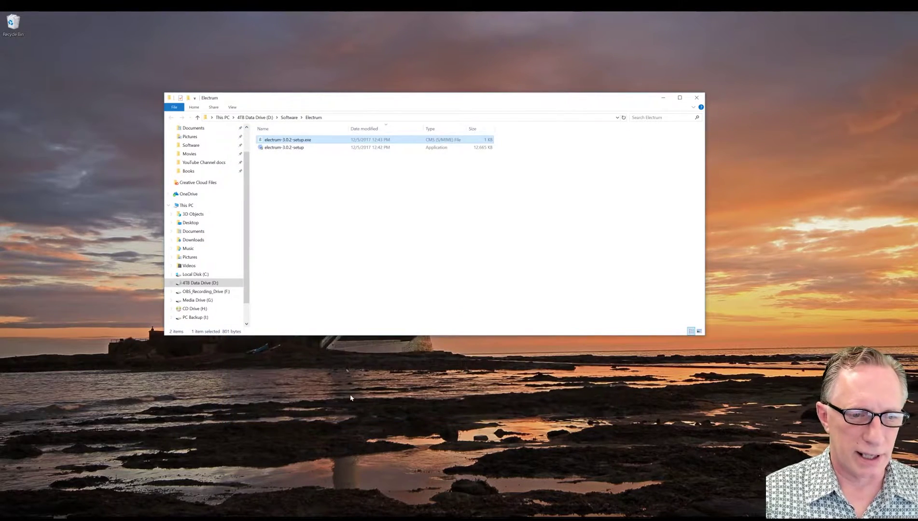
{"action": "left_click", "coordinate": [73, 518]}
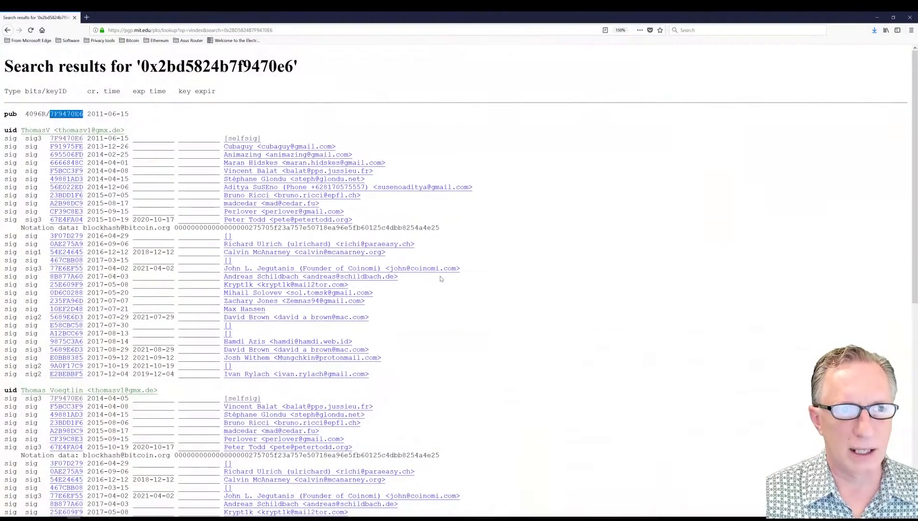
{"action": "left_click", "coordinate": [70, 40]}
{"action": "left_click", "coordinate": [69, 41]}
{"action": "left_click", "coordinate": [70, 41]}
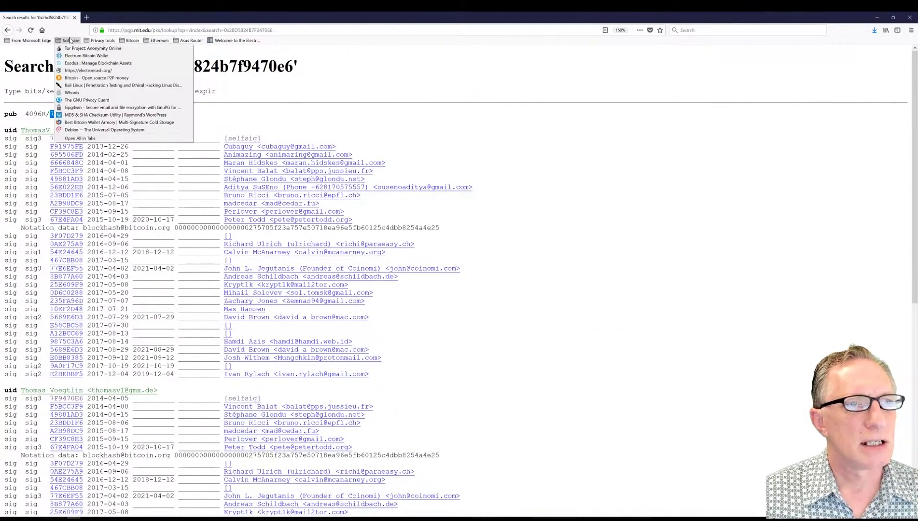
{"action": "left_click", "coordinate": [108, 79]}
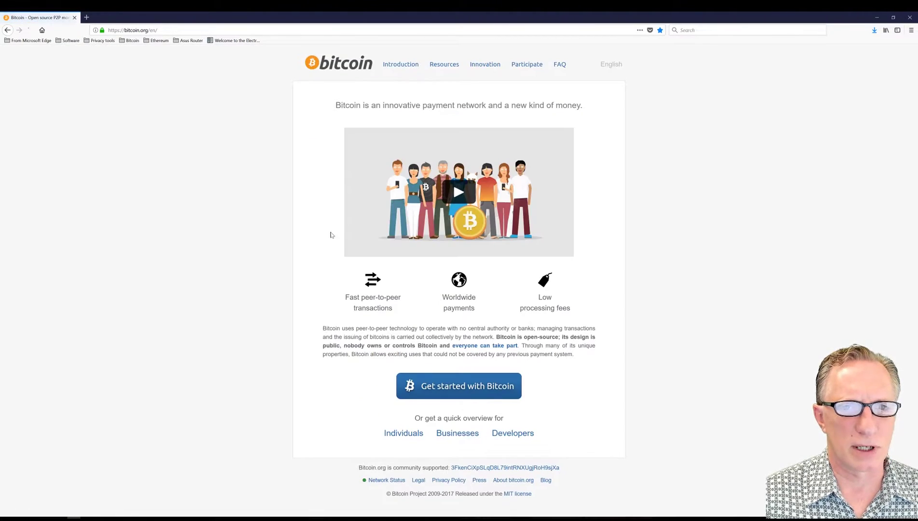
Go through the getting-started and wallet selection pages to the Bitcoin Core download page for Windows.
{"action": "left_click", "coordinate": [462, 388]}
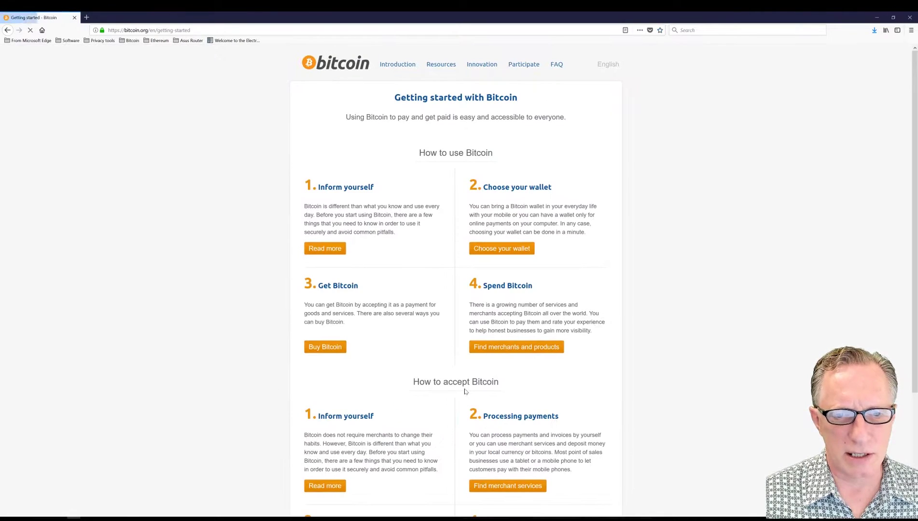
{"action": "left_click", "coordinate": [505, 251]}
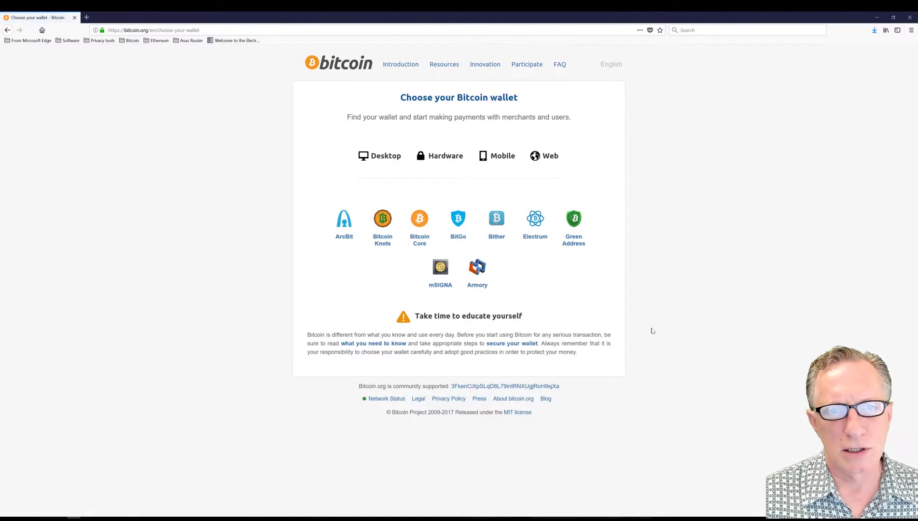
{"action": "left_click", "coordinate": [419, 219]}
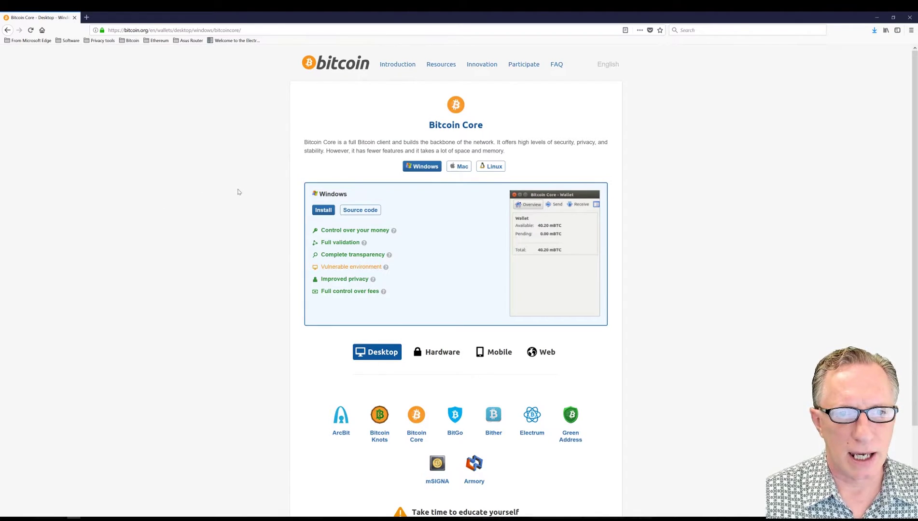
{"action": "left_click", "coordinate": [322, 213]}
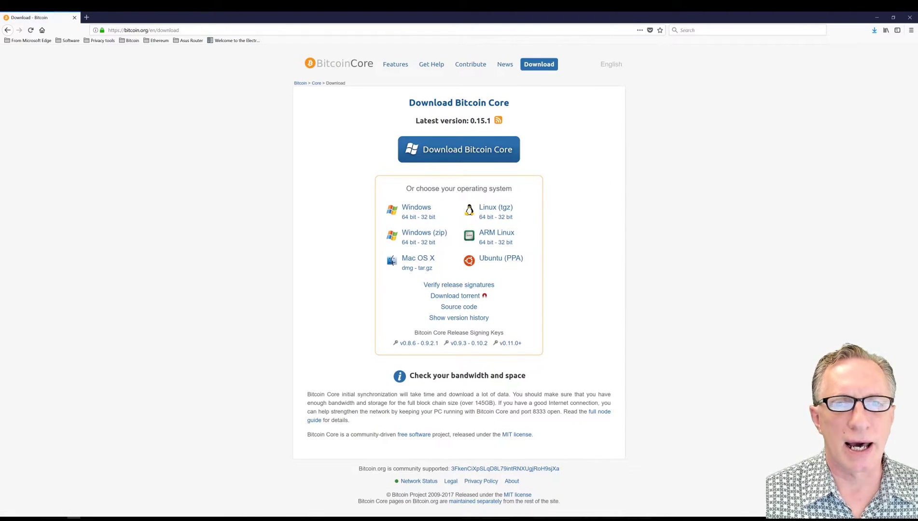
Start saving the 64-bit Windows Bitcoin Core installer and switch the save location to the Software folder.
{"action": "left_click", "coordinate": [409, 218]}
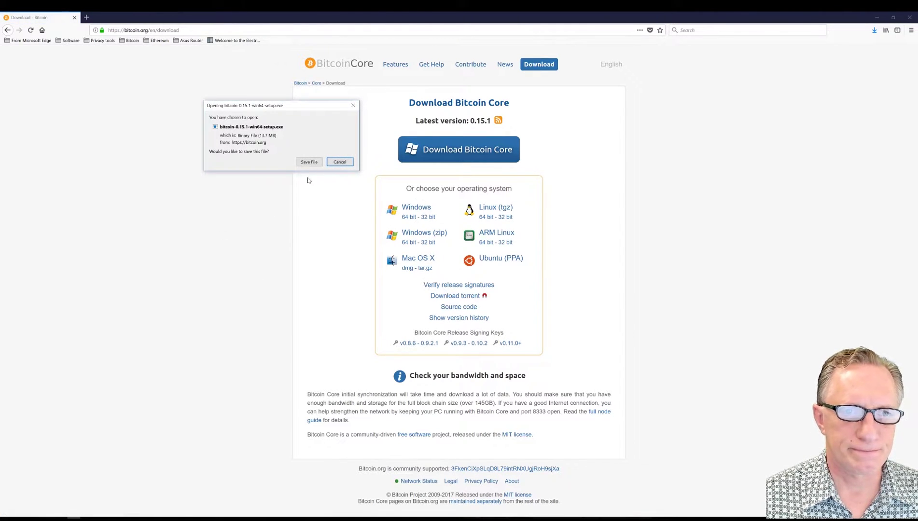
{"action": "left_click", "coordinate": [308, 161]}
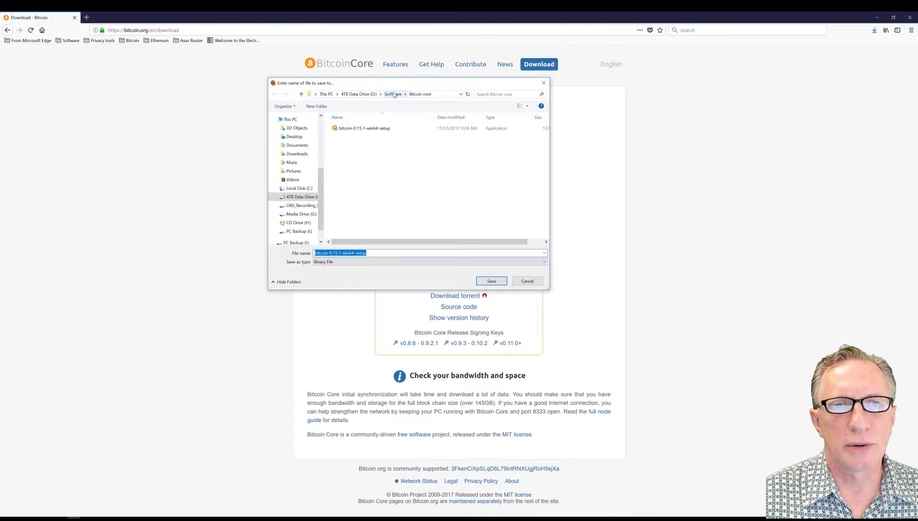
{"action": "left_click", "coordinate": [354, 130]}
{"action": "right_click", "coordinate": [353, 130]}
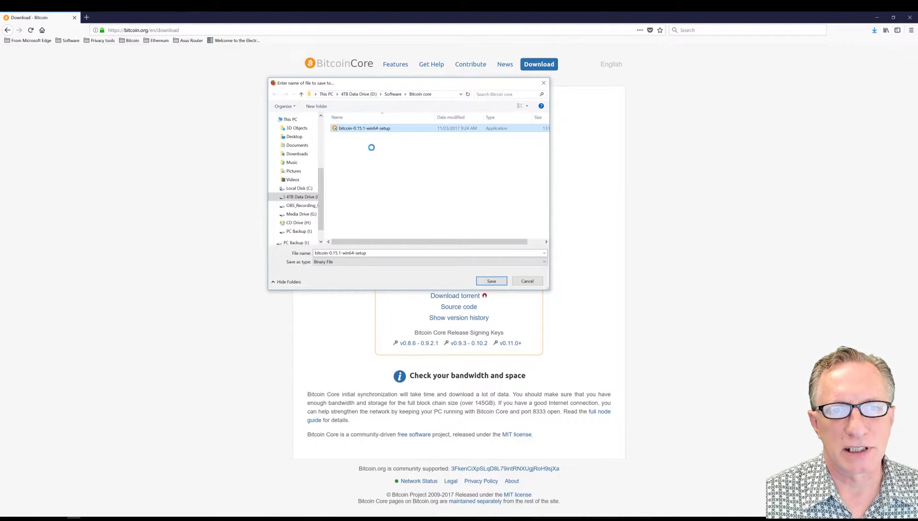
{"action": "left_click", "coordinate": [502, 199]}
{"action": "left_click", "coordinate": [393, 94]}
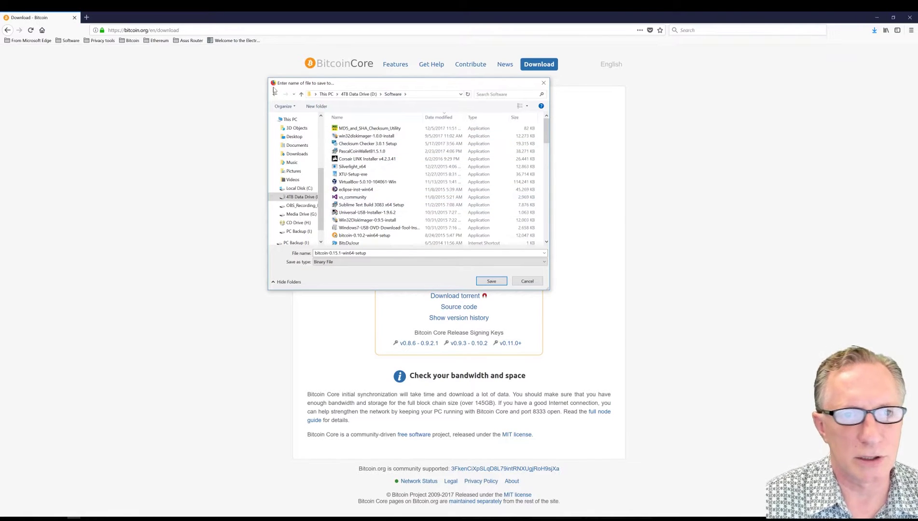
Create a folder named New Bitcoin inside Software and save bitcoin-0.15.1-win64-setup in it.
{"action": "left_click", "coordinate": [316, 106]}
{"action": "type", "text": "N"}
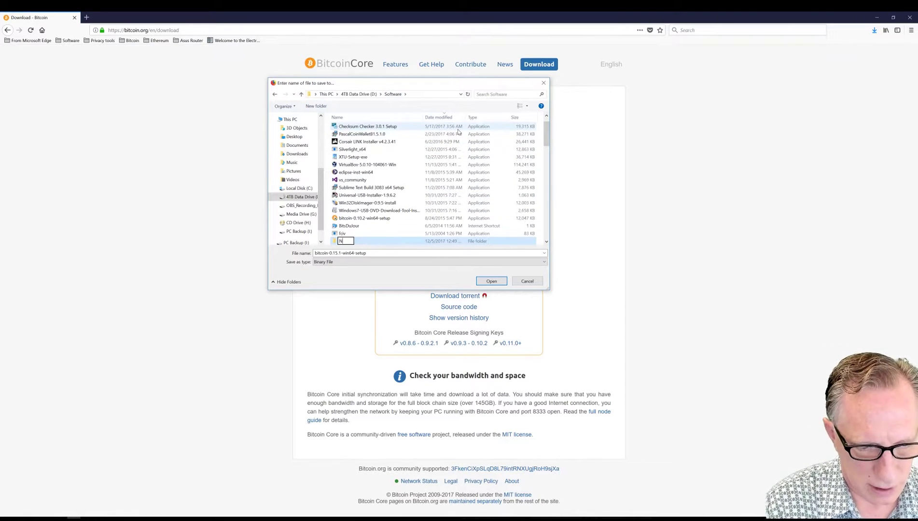
{"action": "type", "text": "ew Bitcoin"}
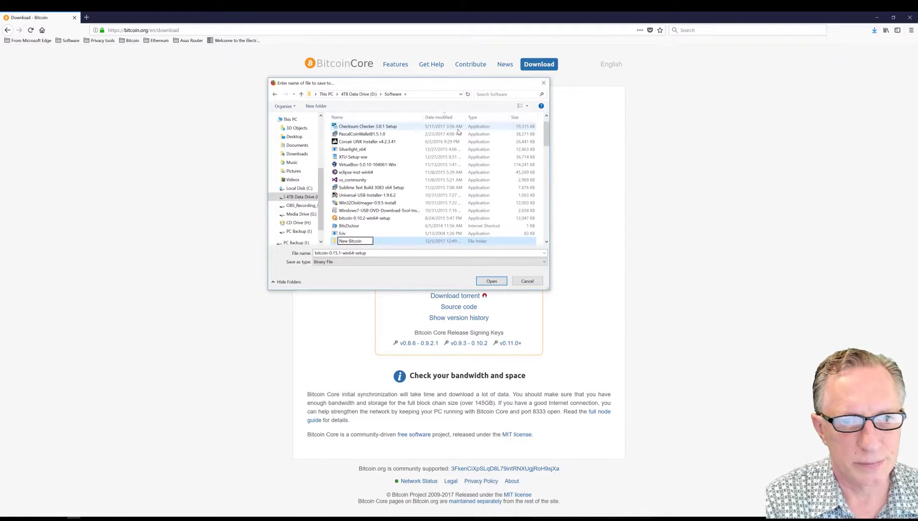
{"action": "key", "text": "Return"}
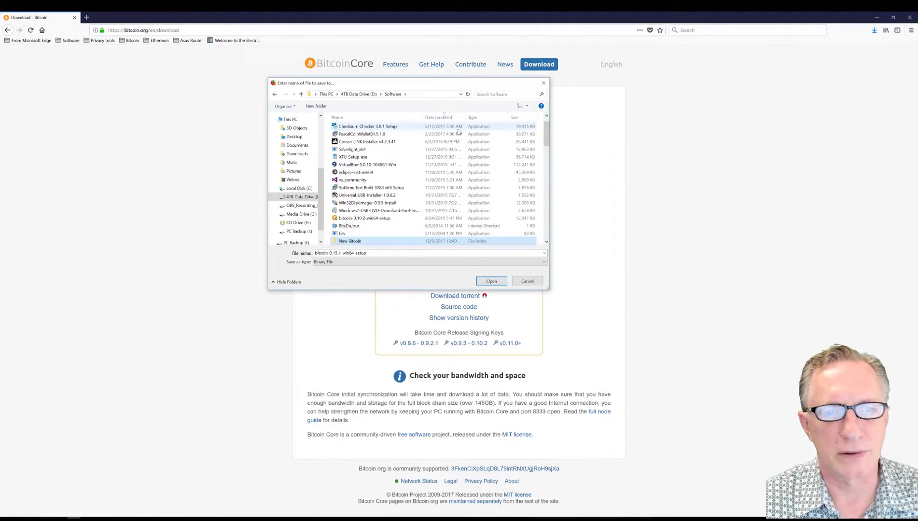
{"action": "double_click", "coordinate": [361, 241]}
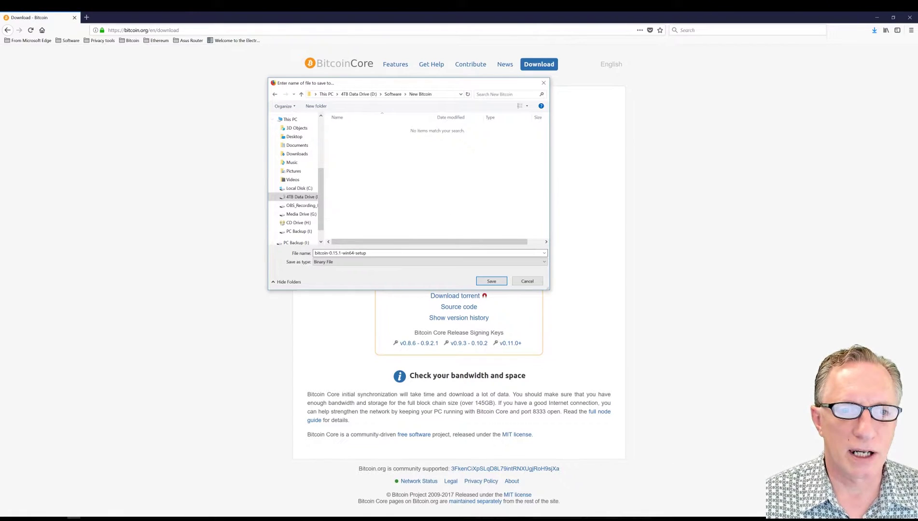
{"action": "left_click", "coordinate": [492, 281]}
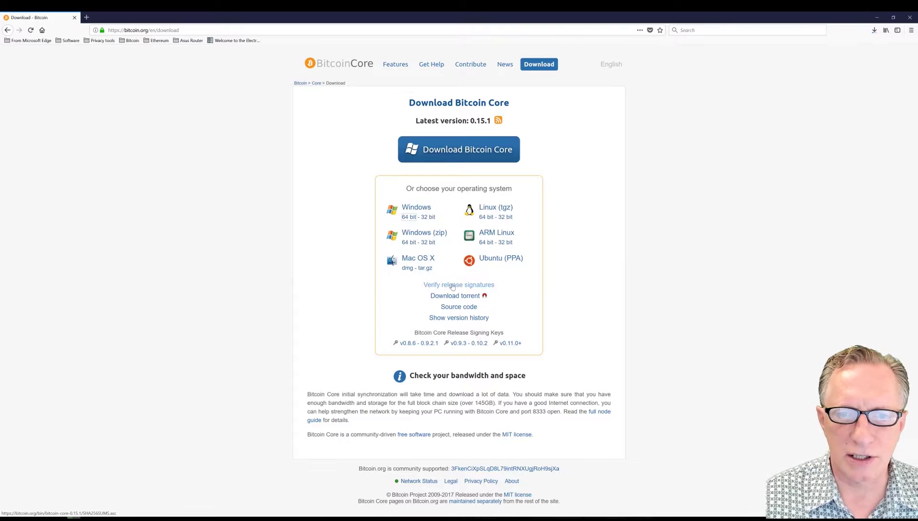
Download the Bitcoin Core release signatures file SHA256SUMS.asc and save it in the New Bitcoin folder.
{"action": "left_click", "coordinate": [510, 344]}
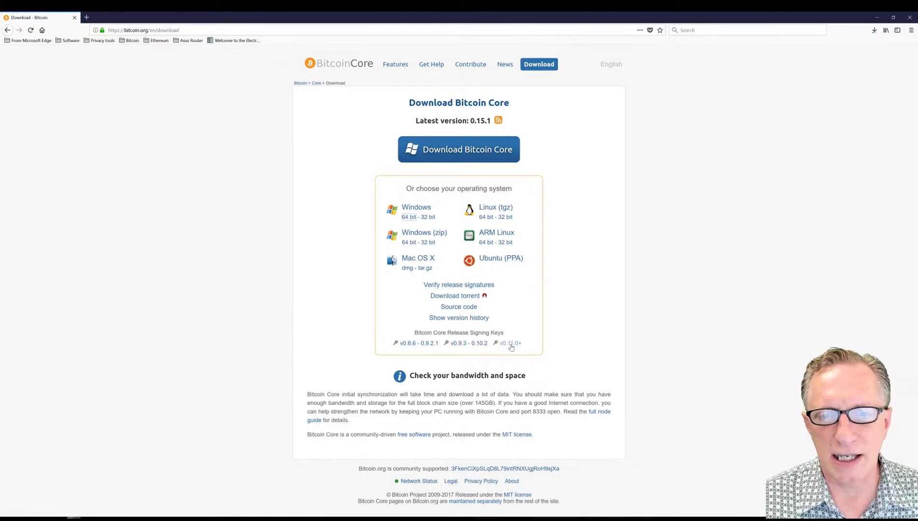
{"action": "left_click", "coordinate": [452, 286]}
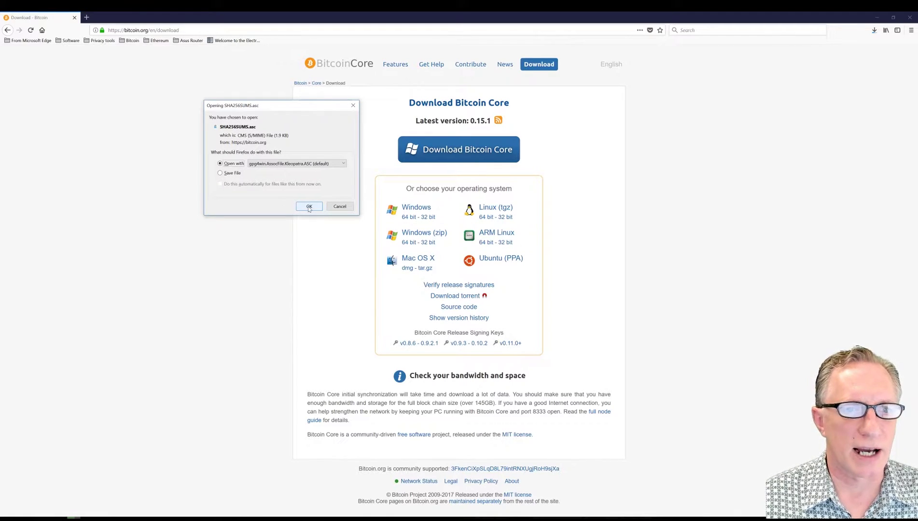
{"action": "left_click", "coordinate": [220, 173]}
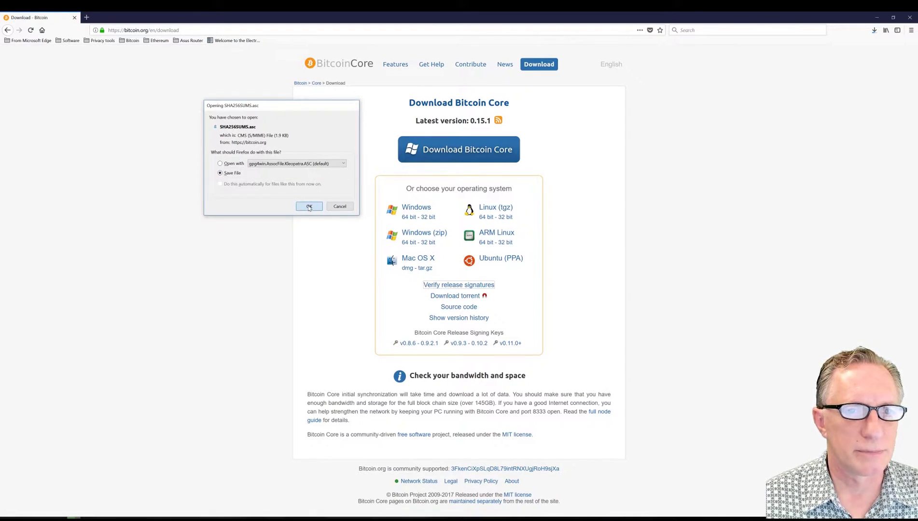
{"action": "left_click", "coordinate": [308, 206]}
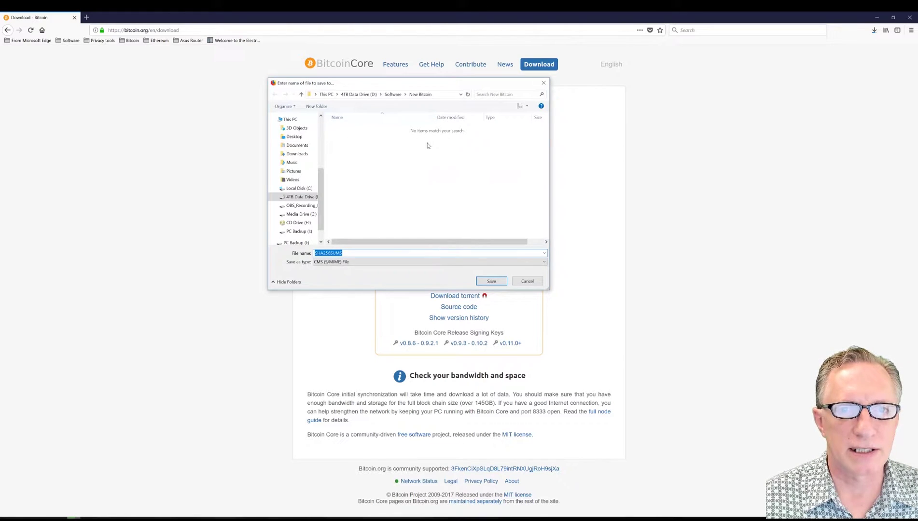
{"action": "left_click", "coordinate": [494, 282]}
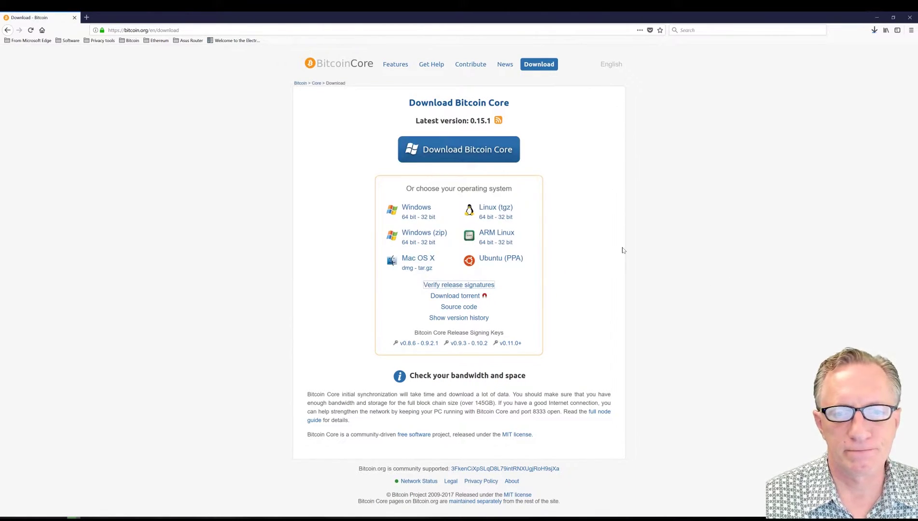
Download the v0.11.0+ release signing key, laanwj-releases.asc, and save it in the New Bitcoin folder.
{"action": "left_click", "coordinate": [509, 343]}
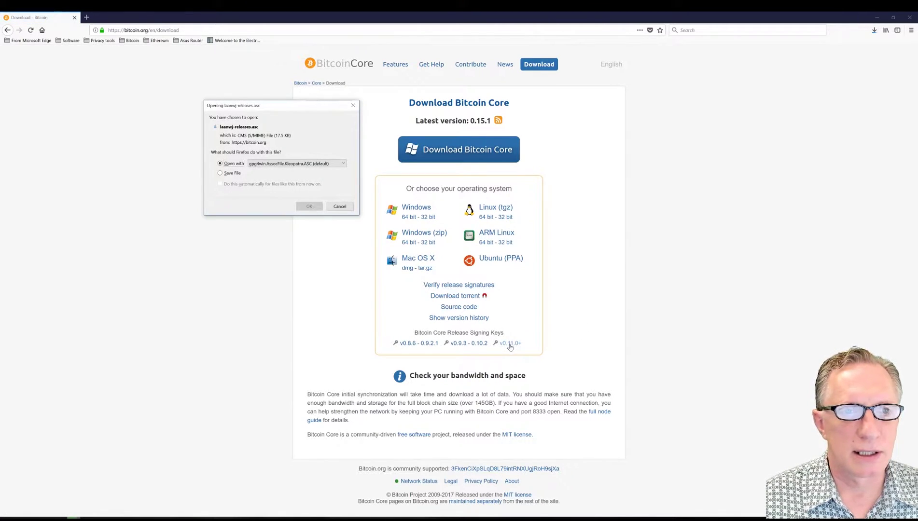
{"action": "left_click", "coordinate": [231, 172]}
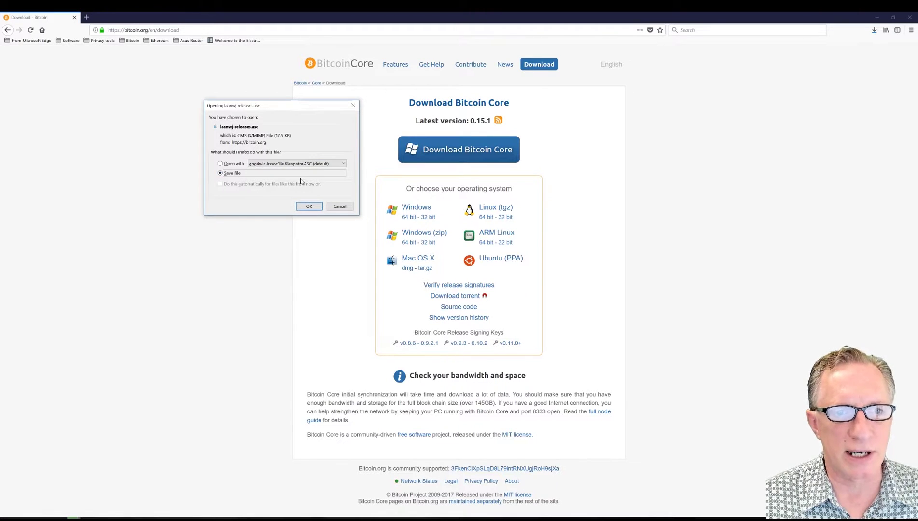
{"action": "left_click", "coordinate": [309, 207]}
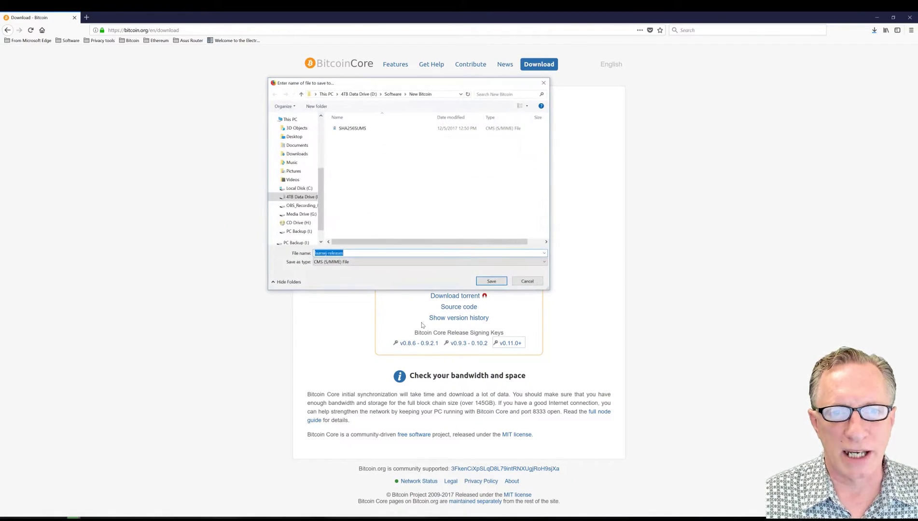
{"action": "left_click", "coordinate": [491, 281]}
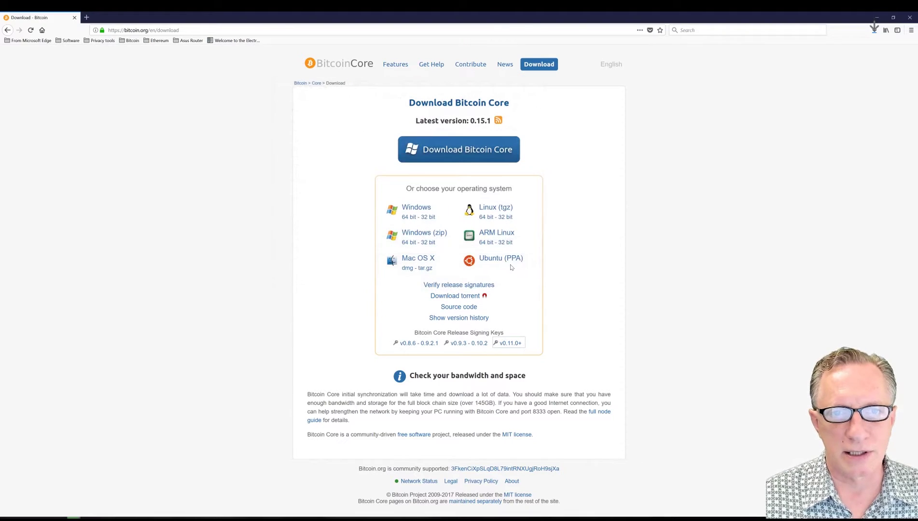
Open the New Bitcoin folder from Firefox's download list and go through the installer, signing key and signatures files.
{"action": "left_click", "coordinate": [874, 30]}
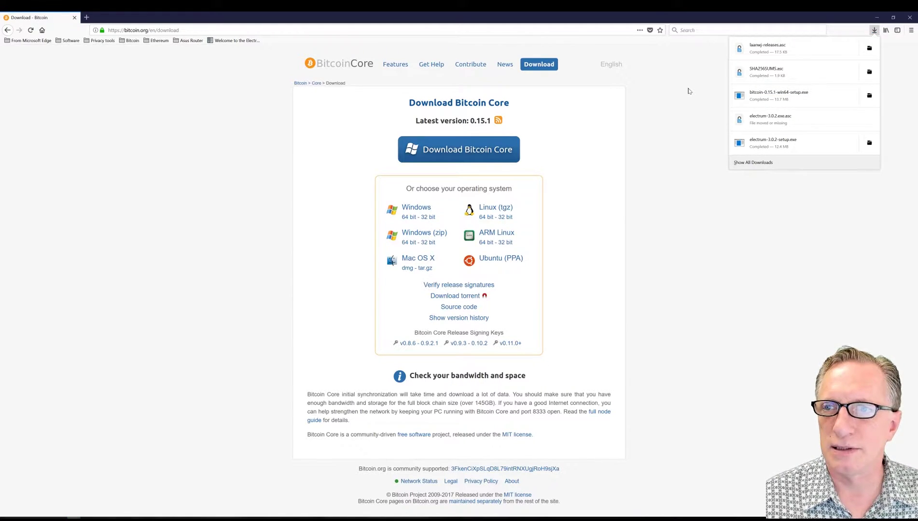
{"action": "left_click", "coordinate": [869, 48]}
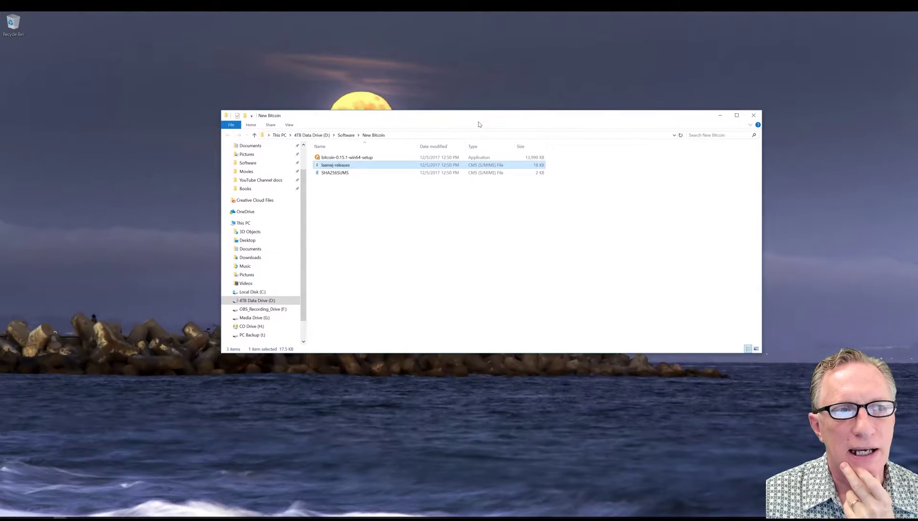
{"action": "left_click", "coordinate": [381, 158]}
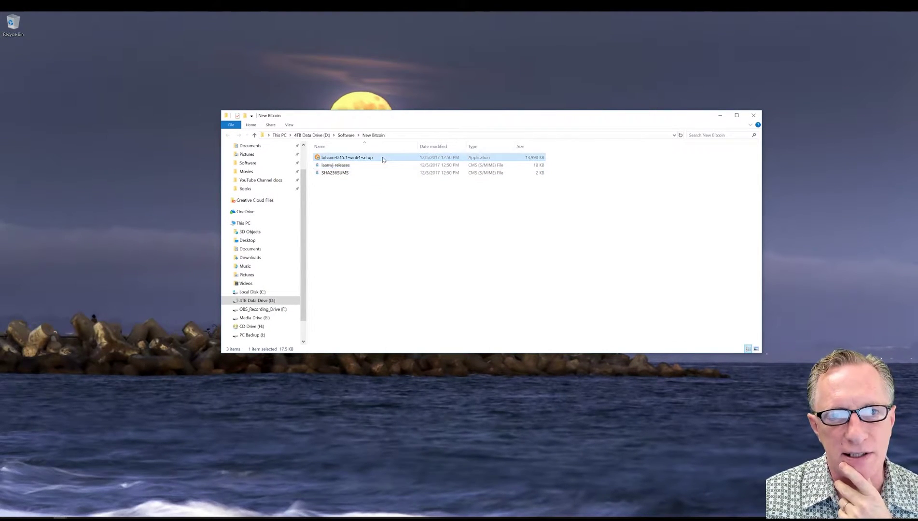
{"action": "left_click", "coordinate": [362, 165]}
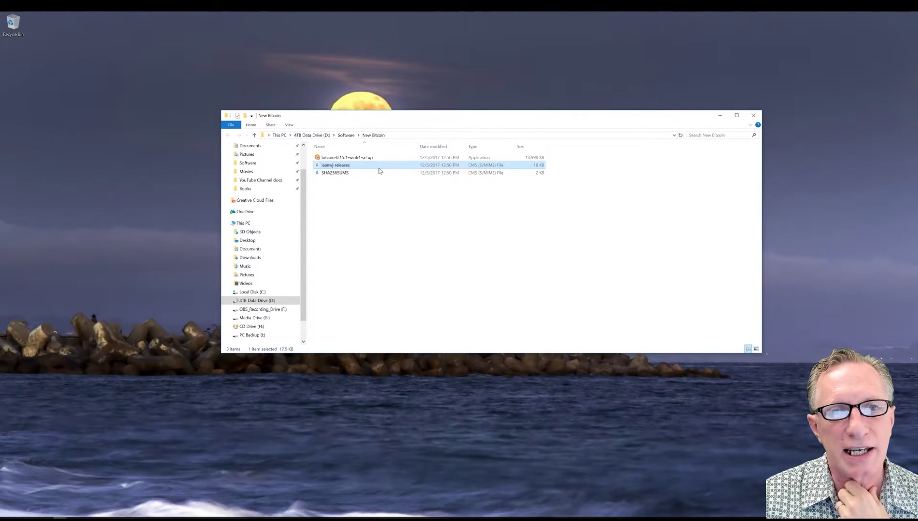
{"action": "left_click", "coordinate": [355, 174]}
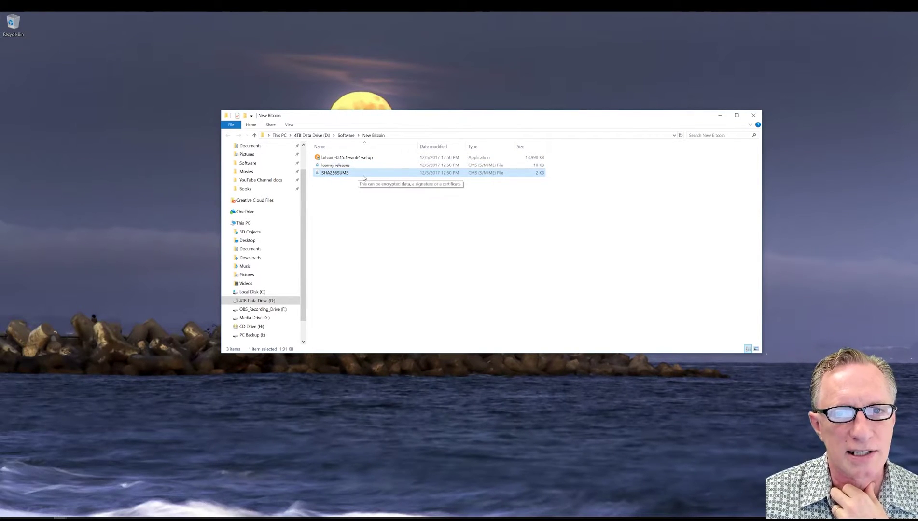
Open SHA256SUMS in WordPad and examine its list of release hashes and its PGP signature block.
{"action": "right_click", "coordinate": [329, 174]}
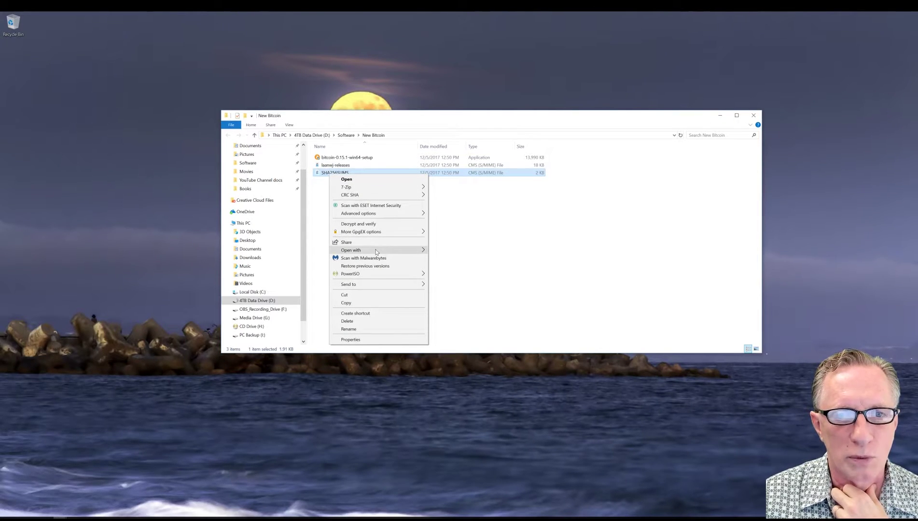
{"action": "mouse_move", "coordinate": [425, 253]}
{"action": "left_click", "coordinate": [467, 252]}
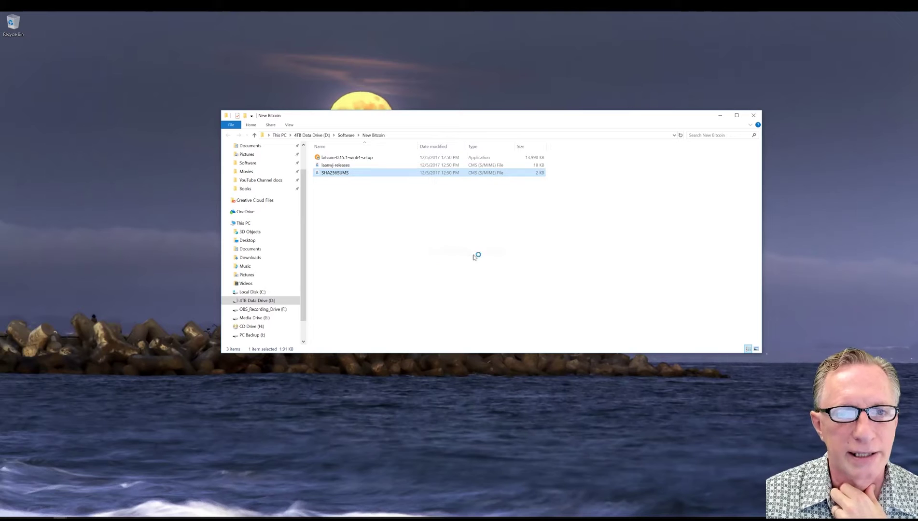
{"action": "key", "text": "alt"}
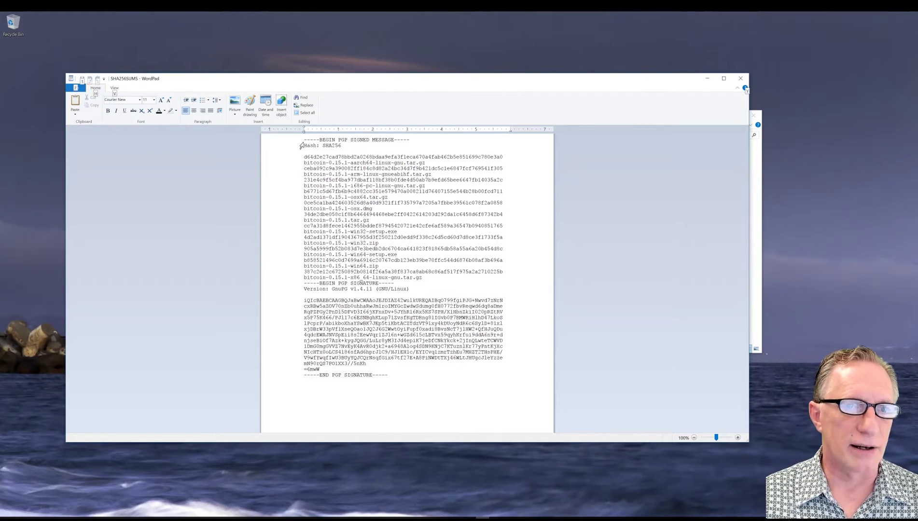
{"action": "left_click_drag", "start_coordinate": [300, 157], "coordinate": [434, 284]}
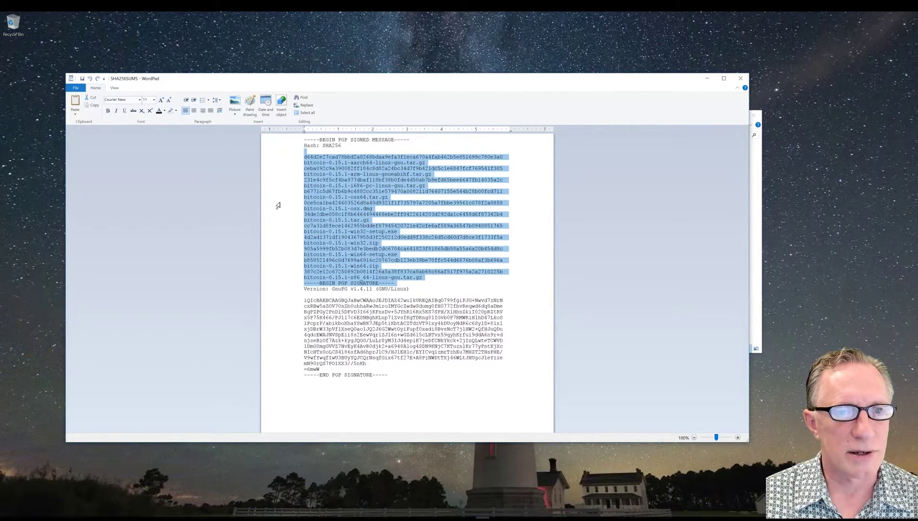
{"action": "left_click", "coordinate": [278, 204]}
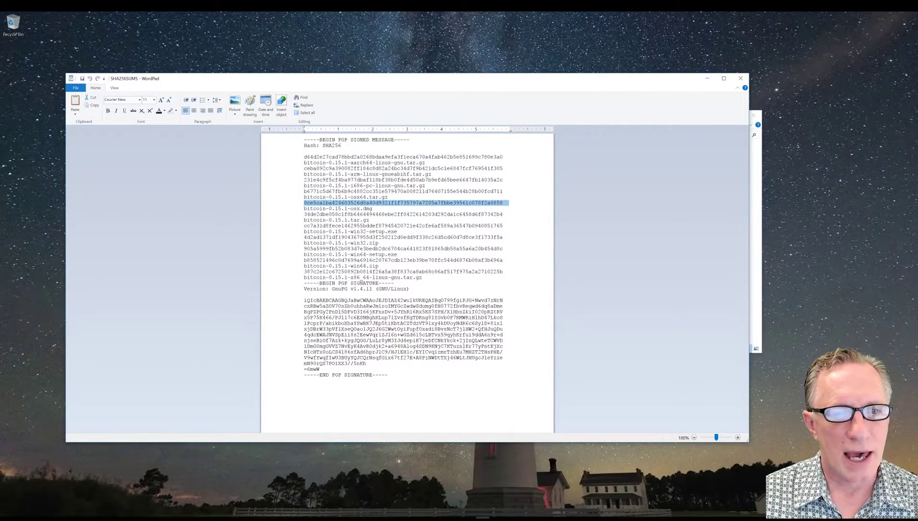
{"action": "mouse_move", "coordinate": [304, 283]}
{"action": "left_mouse_down"}
{"action": "mouse_move", "coordinate": [434, 348]}
{"action": "mouse_move", "coordinate": [307, 381]}
{"action": "left_mouse_up"}
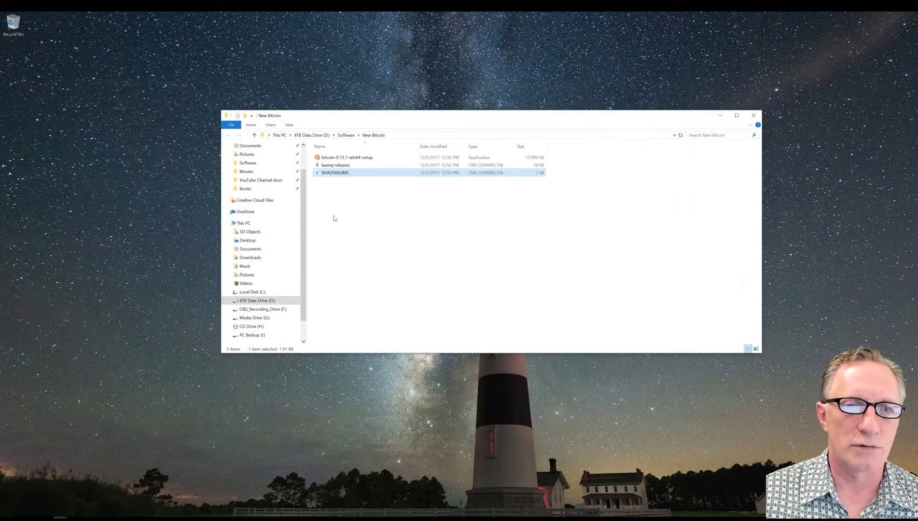
Switch to GNU Privacy Assistant, import laanwj-releases.asc from Software\New Bitcoin on the D drive, and show the Bitcoin Core signing key's details.
{"action": "left_click", "coordinate": [349, 165]}
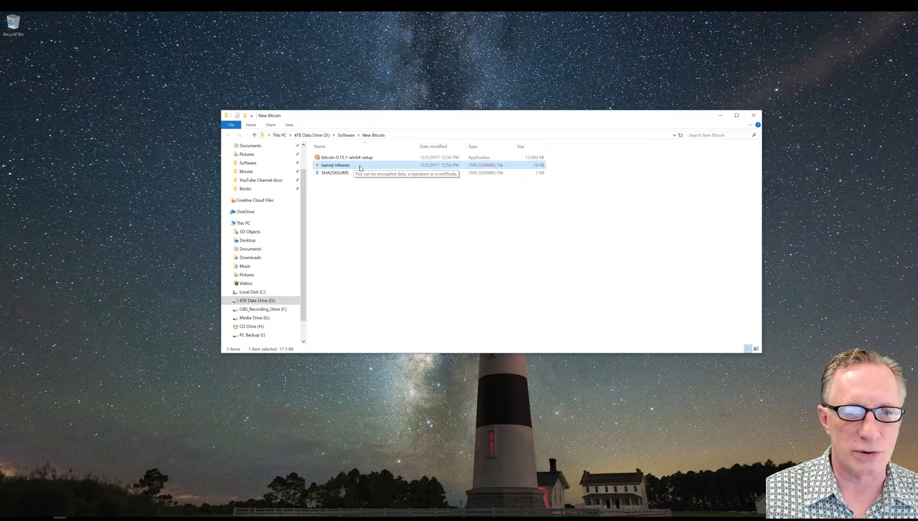
{"action": "left_click", "coordinate": [454, 519]}
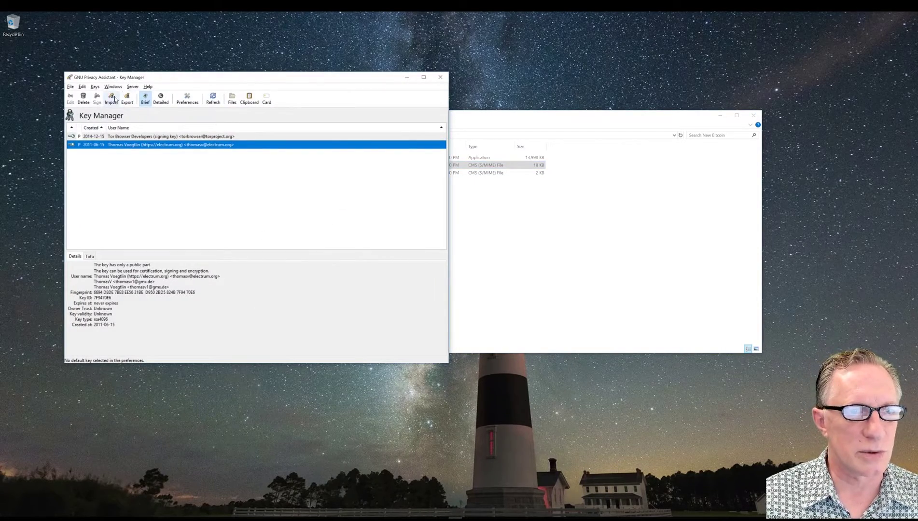
{"action": "left_click", "coordinate": [112, 99]}
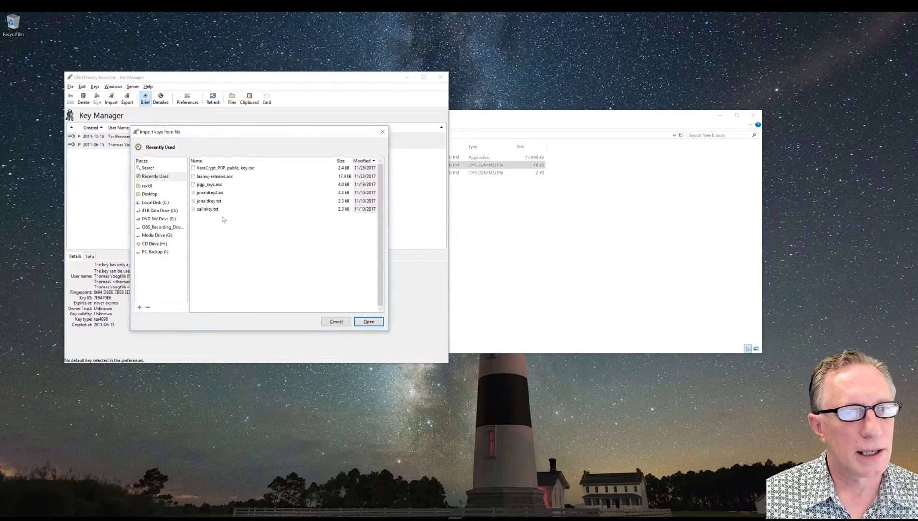
{"action": "left_click", "coordinate": [157, 210]}
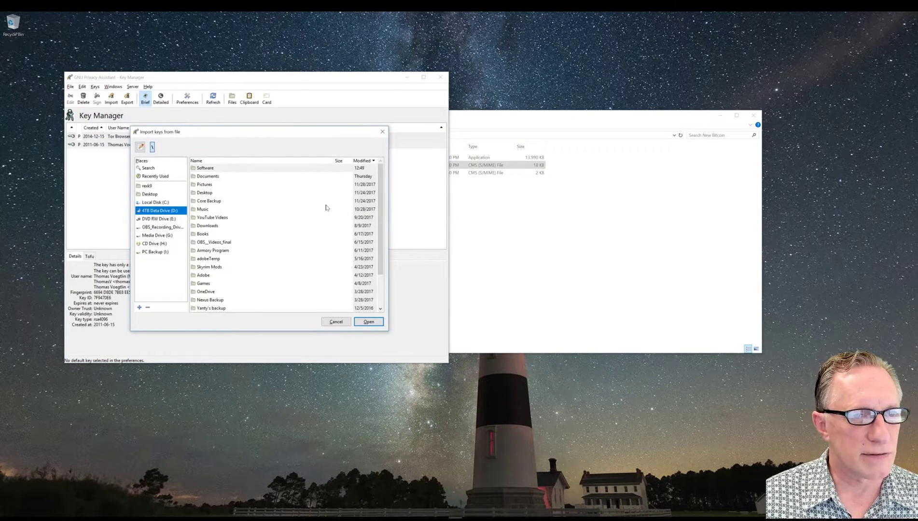
{"action": "double_click", "coordinate": [215, 170]}
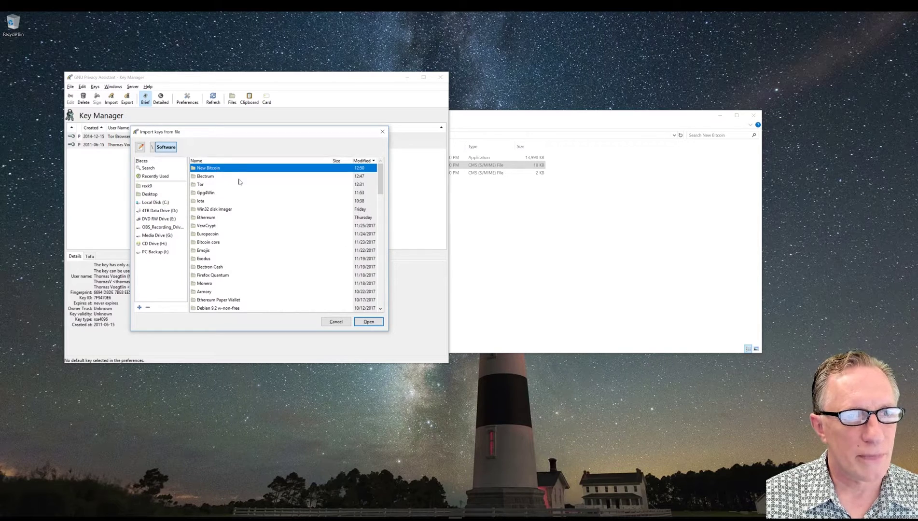
{"action": "double_click", "coordinate": [216, 169]}
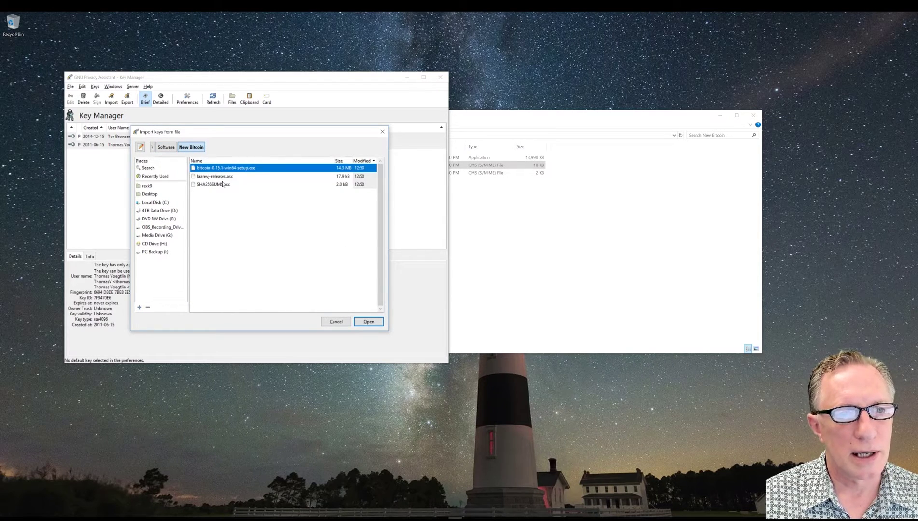
{"action": "left_click", "coordinate": [213, 177]}
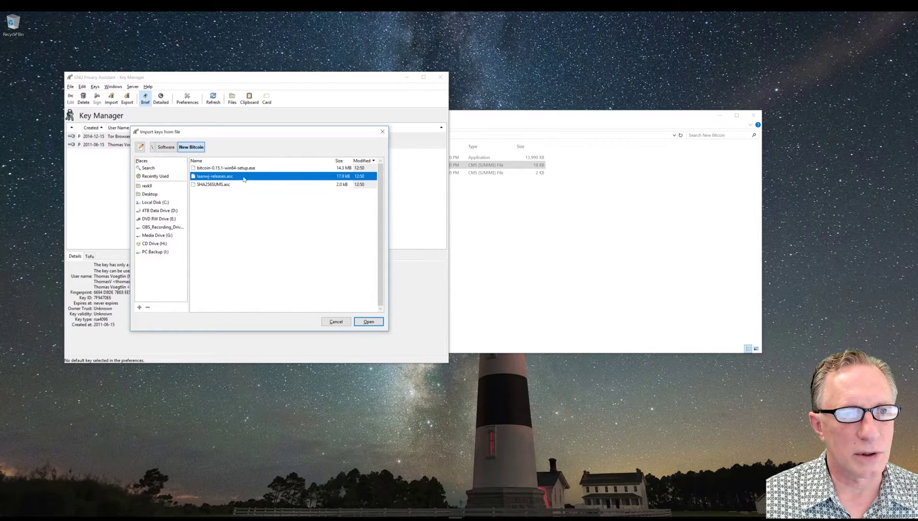
{"action": "left_click", "coordinate": [369, 322]}
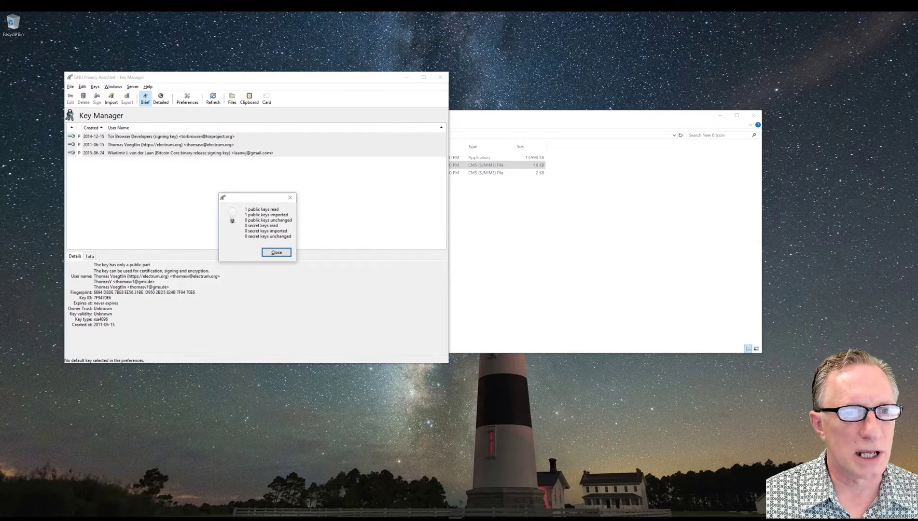
{"action": "left_click", "coordinate": [276, 253]}
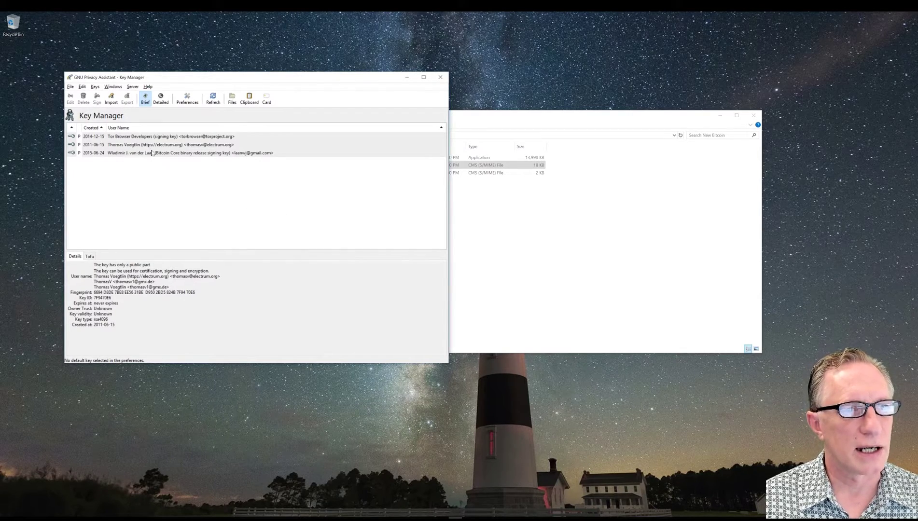
{"action": "left_click", "coordinate": [128, 154]}
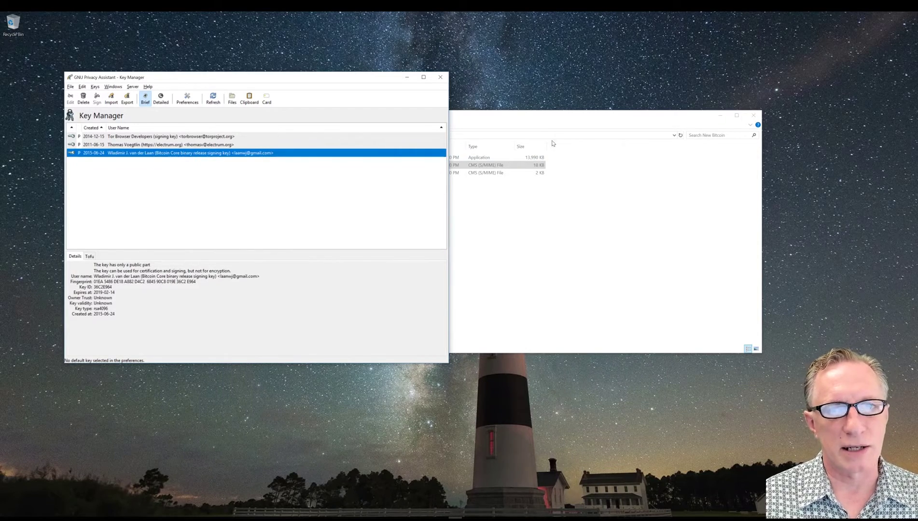
Open PowerShell in the New Bitcoin folder, list its files with dir, and move the window clear of the key manager.
{"action": "left_click", "coordinate": [534, 125]}
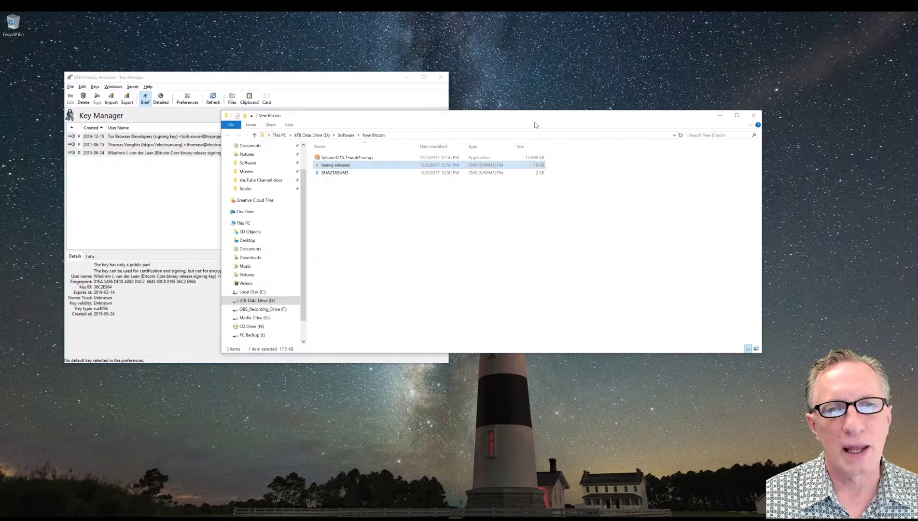
{"action": "left_click", "coordinate": [337, 173]}
{"action": "left_click", "coordinate": [365, 226]}
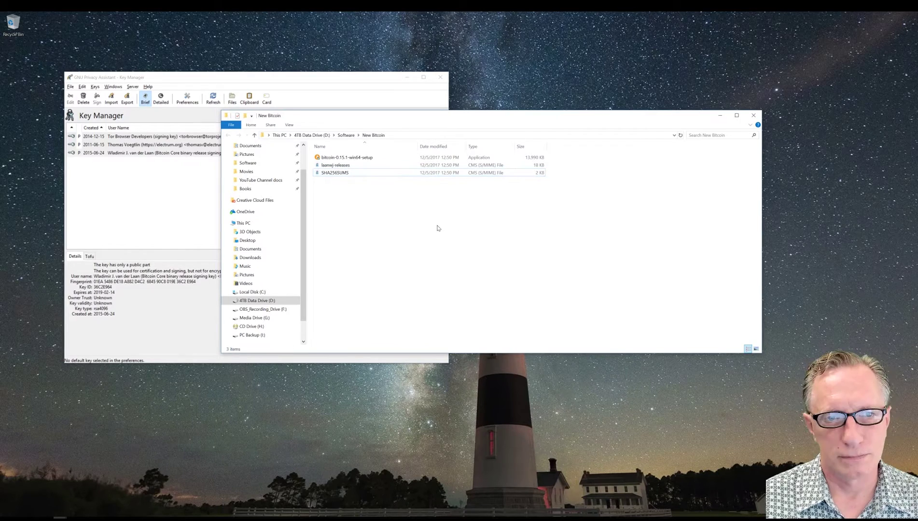
{"action": "right_click", "coordinate": [325, 214], "text": "shift"}
{"action": "left_click", "coordinate": [354, 279]}
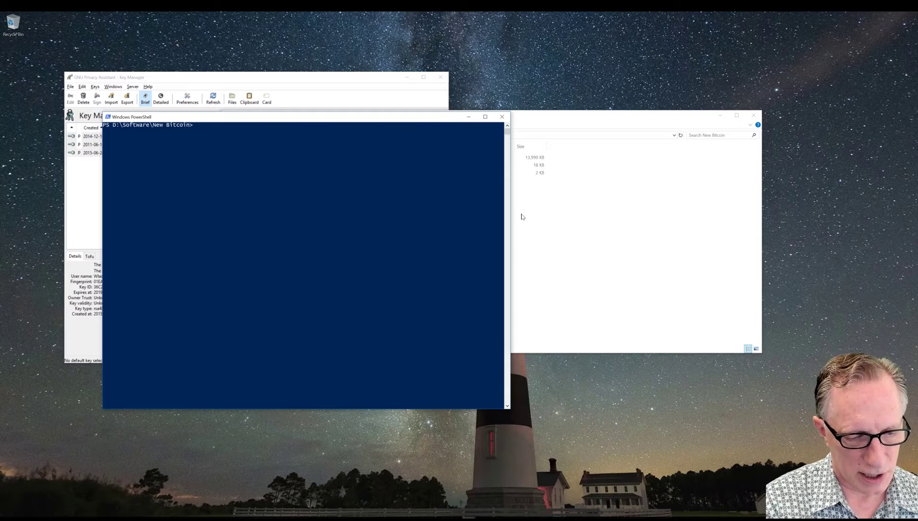
{"action": "type", "text": "dir"}
{"action": "key", "text": "Return"}
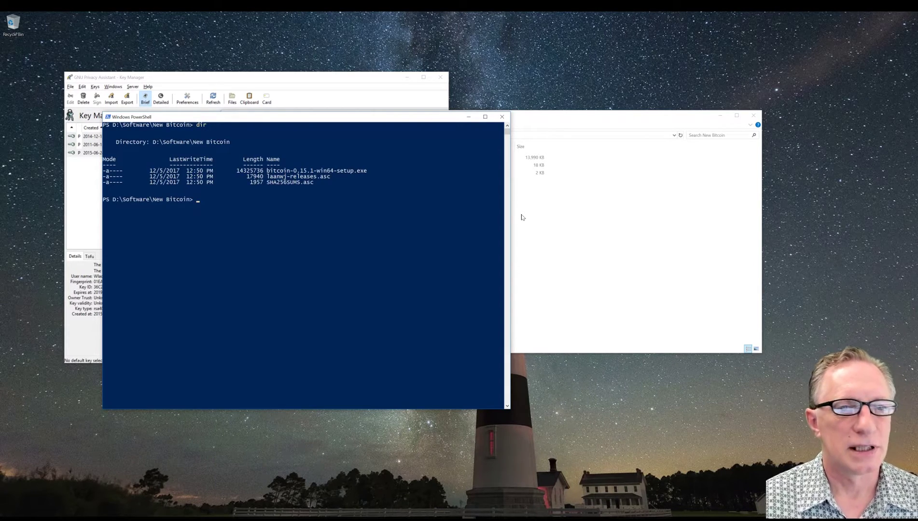
{"action": "left_click_drag", "start_coordinate": [327, 120], "coordinate": [476, 129]}
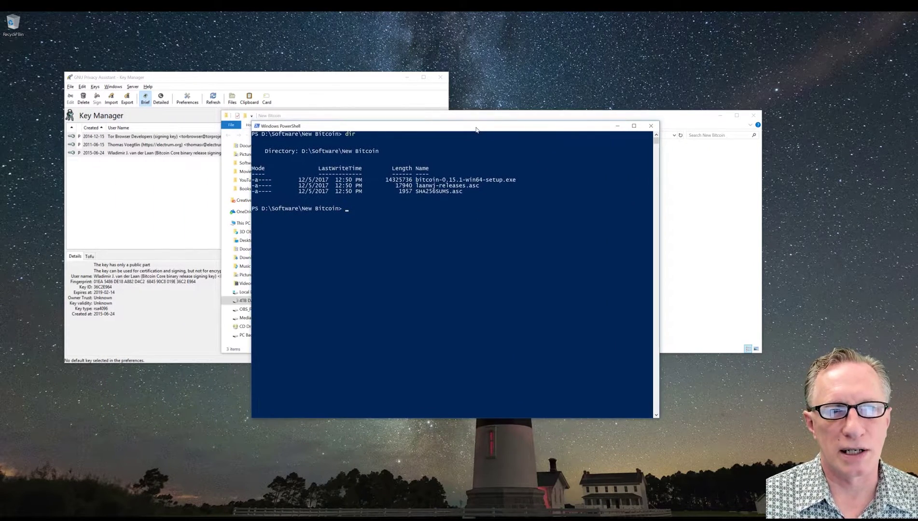
Verify the signature of the Bitcoin checksum file by running gpg --verify SHA256SUMS.asc.
{"action": "type", "text": "gpg --verify"}
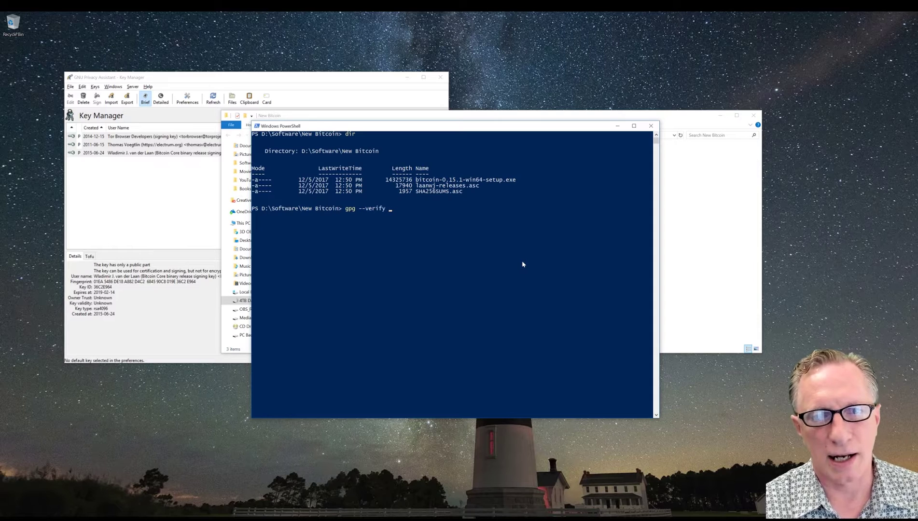
{"action": "left_click_drag", "start_coordinate": [415, 192], "coordinate": [462, 194]}
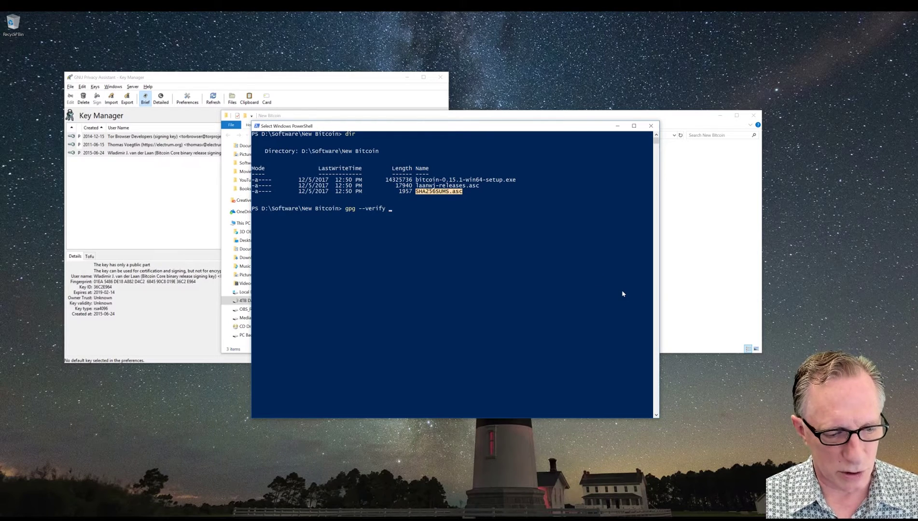
{"action": "key", "text": "ctrl+c"}
{"action": "left_click", "coordinate": [392, 213]}
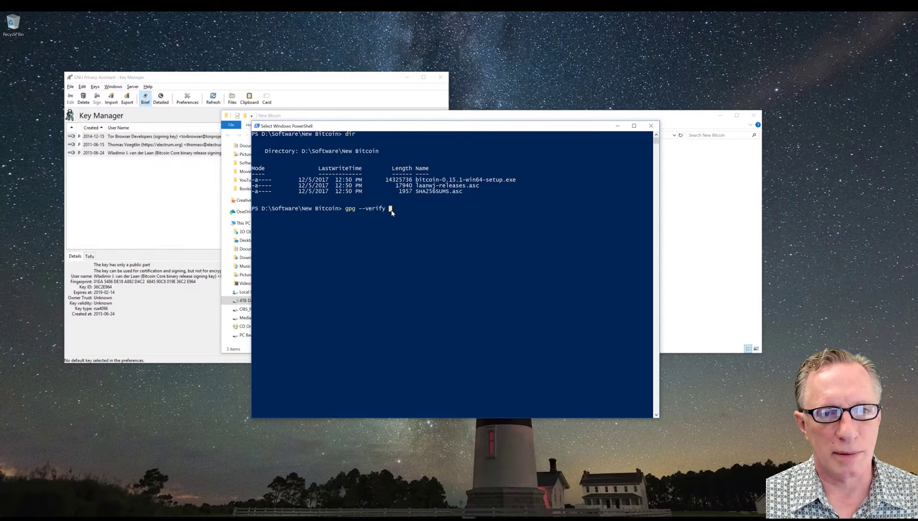
{"action": "key", "text": "ctrl+v"}
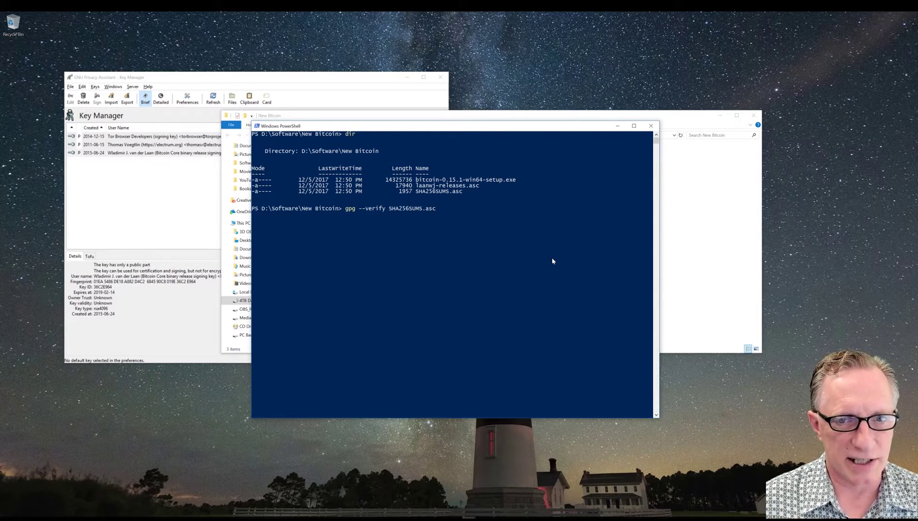
{"action": "key", "text": "Return"}
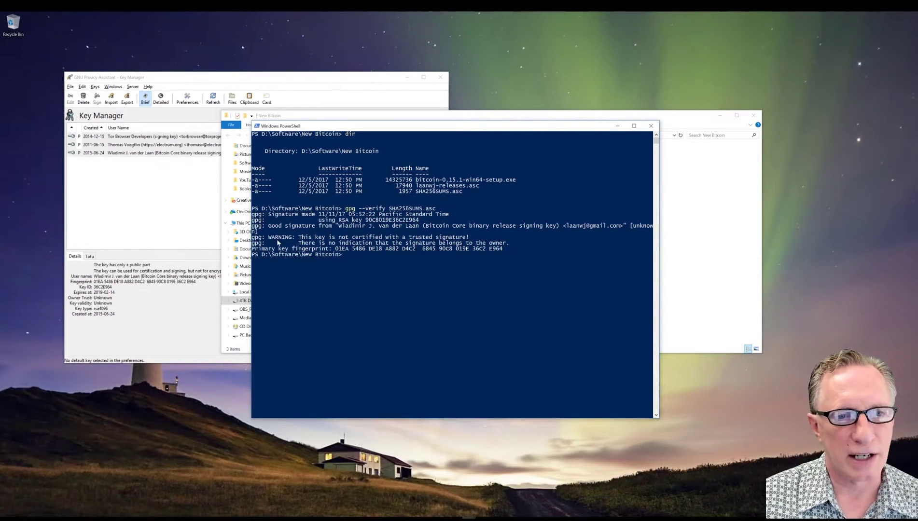
Examine the signature line in the gpg output and compare its primary key fingerprint with the Bitcoin Core key in GNU Privacy Assistant.
{"action": "left_click_drag", "start_coordinate": [269, 229], "coordinate": [637, 228]}
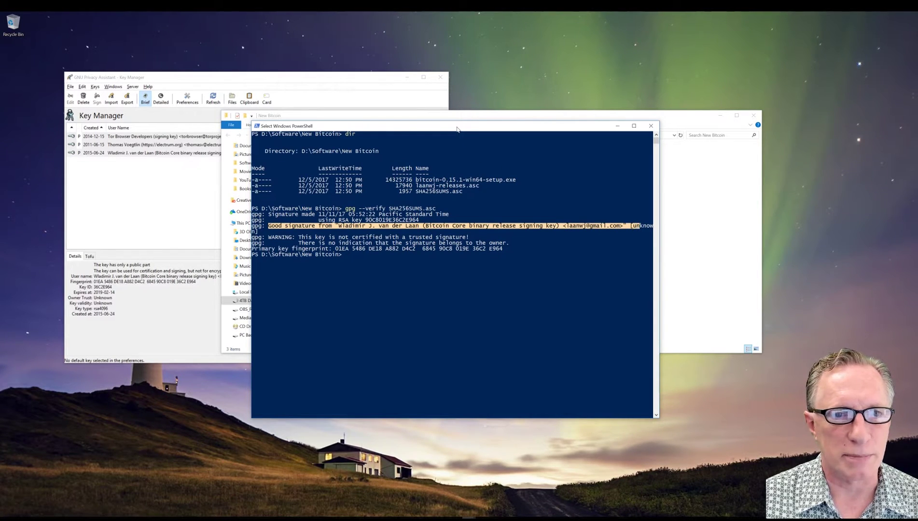
{"action": "left_click_drag", "start_coordinate": [457, 130], "coordinate": [480, 153]}
{"action": "left_click", "coordinate": [158, 153]}
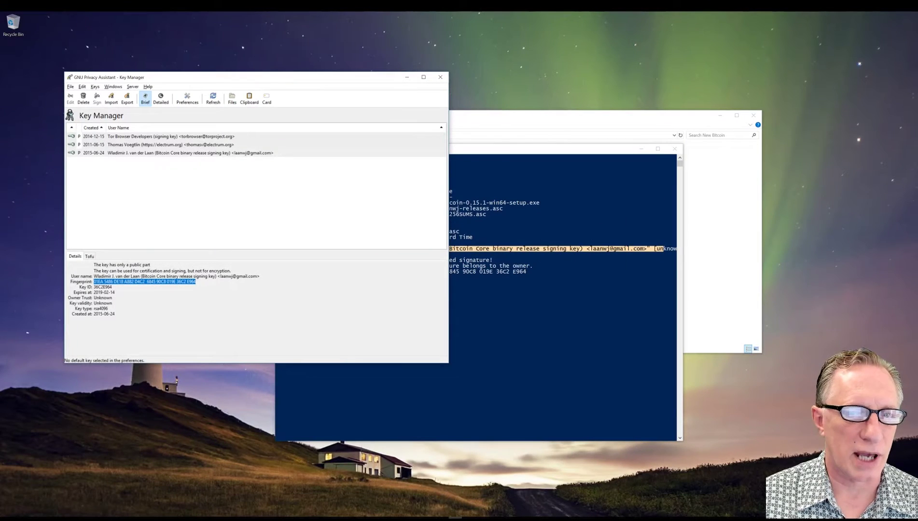
{"action": "left_click", "coordinate": [528, 307]}
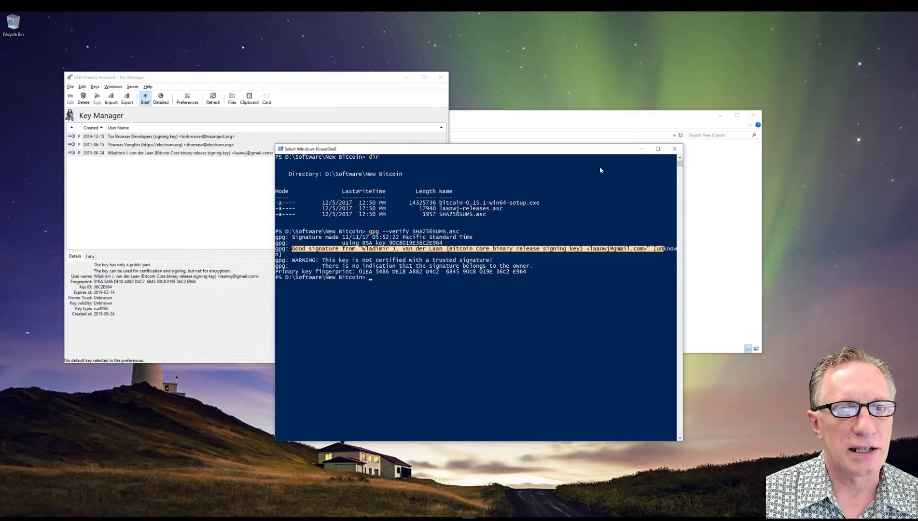
Open SHA256SUMS from the New Bitcoin folder in WordPad and arrange the WordPad and folder windows.
{"action": "left_click", "coordinate": [519, 120]}
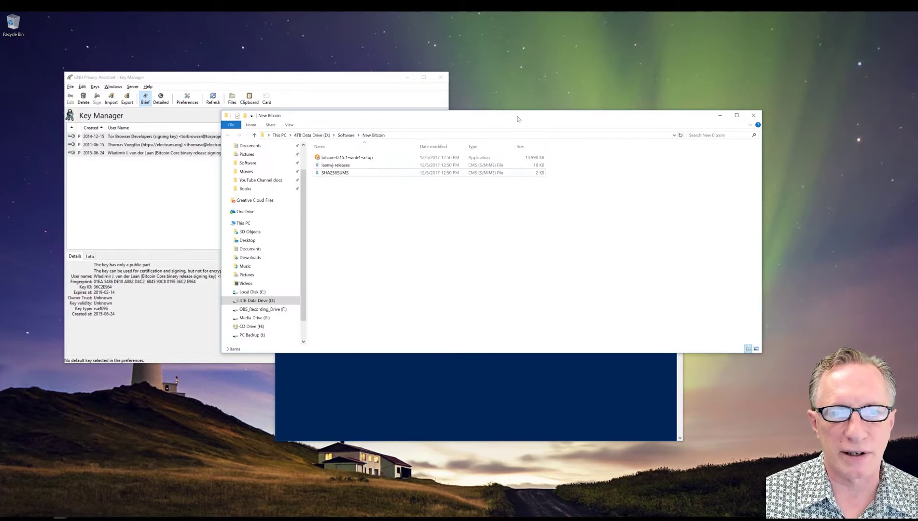
{"action": "left_click", "coordinate": [348, 175]}
{"action": "right_click", "coordinate": [331, 175]}
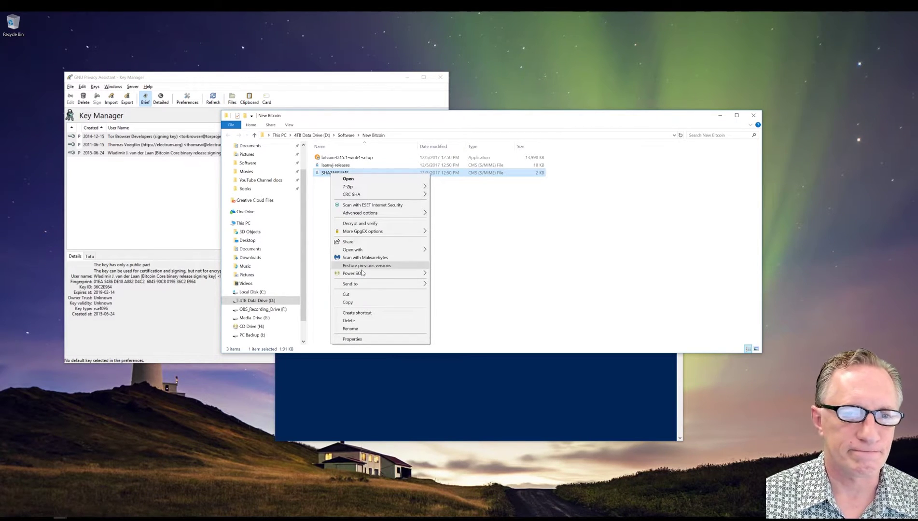
{"action": "mouse_move", "coordinate": [365, 285]}
{"action": "mouse_move", "coordinate": [377, 251]}
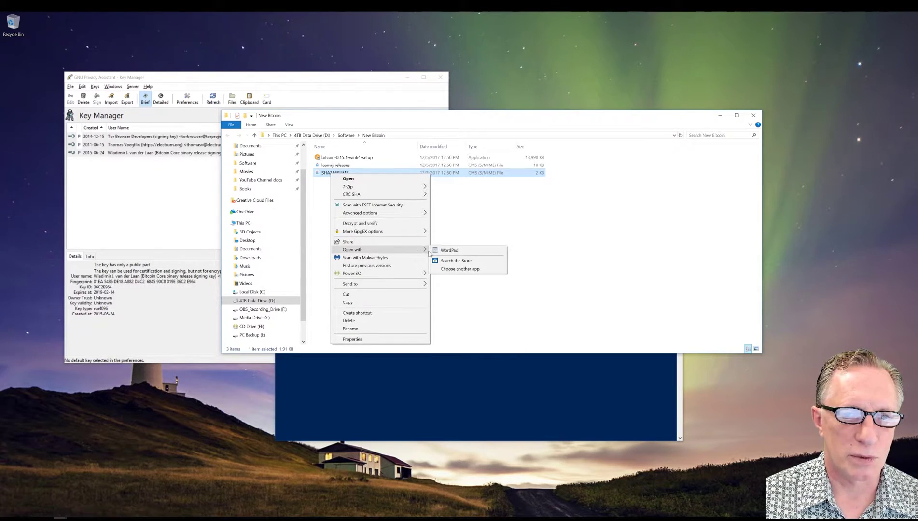
{"action": "left_click", "coordinate": [463, 252]}
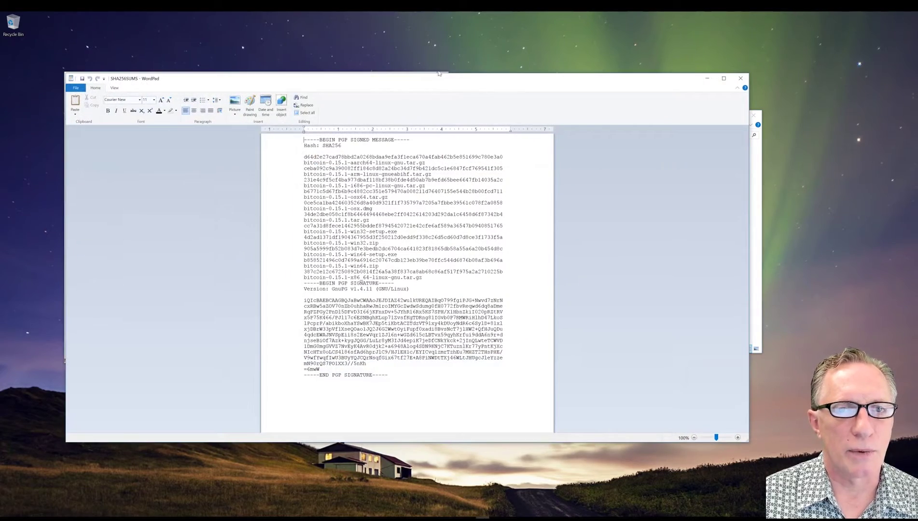
{"action": "left_click_drag", "start_coordinate": [441, 79], "coordinate": [478, 183]}
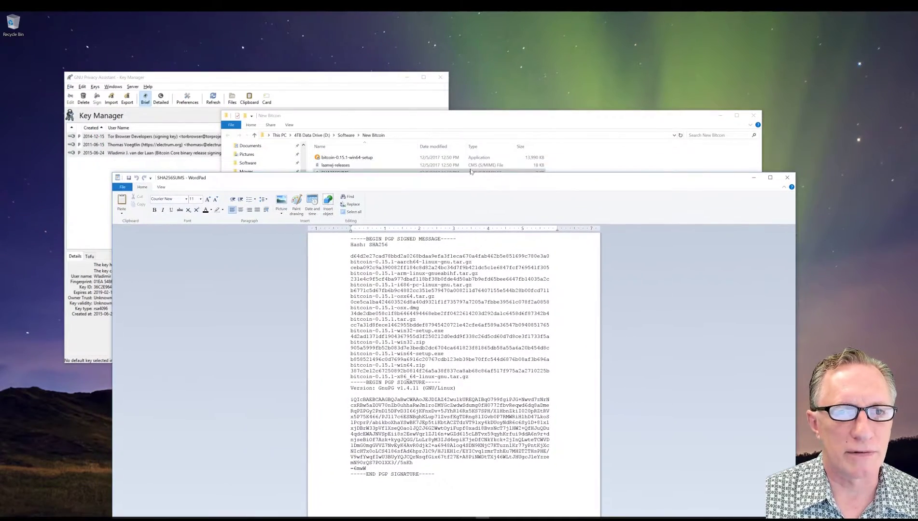
{"action": "left_click", "coordinate": [477, 124]}
{"action": "left_click_drag", "start_coordinate": [505, 117], "coordinate": [500, 54]}
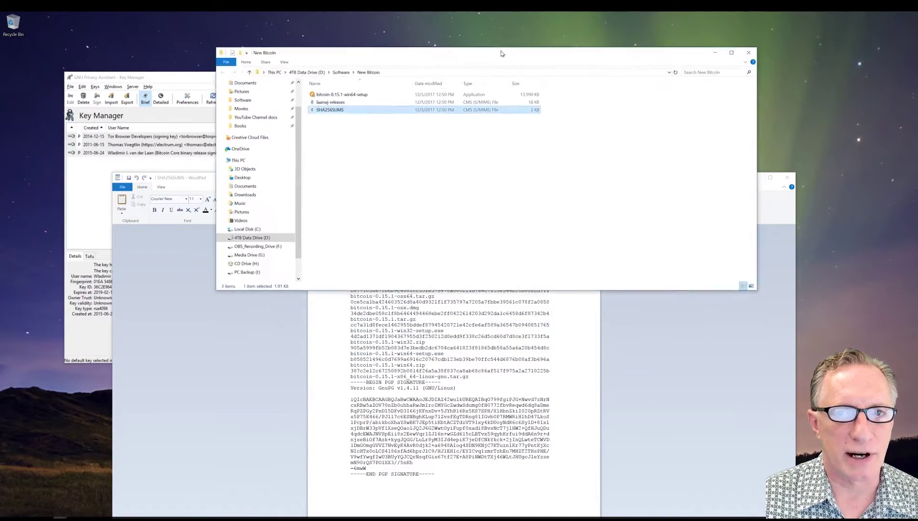
Copy the SHA-256 hash listed for bitcoin-0.15.1-win64-setup.exe in the SHA256SUMS document.
{"action": "left_click", "coordinate": [604, 362]}
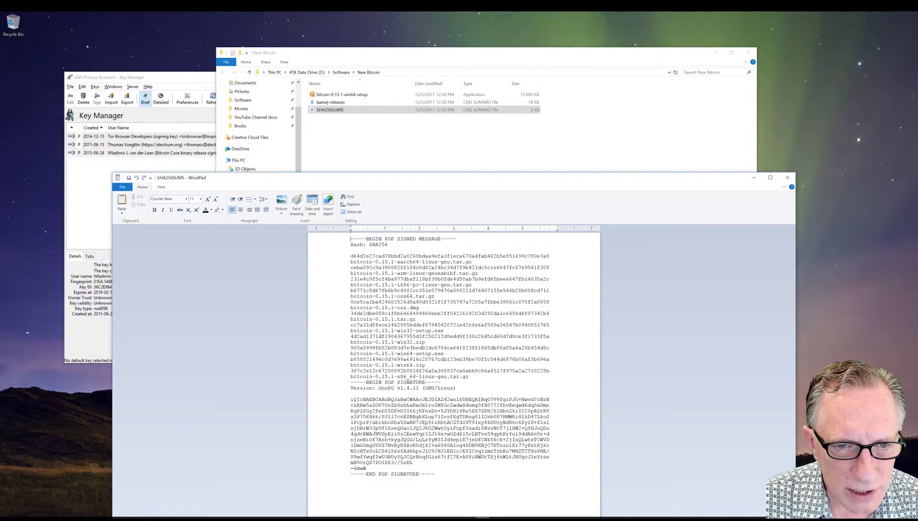
{"action": "left_click_drag", "start_coordinate": [350, 347], "coordinate": [552, 348]}
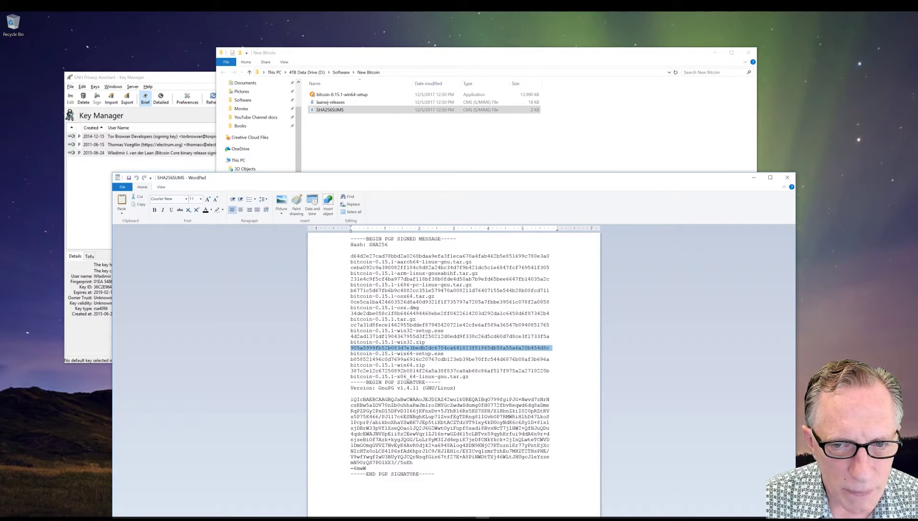
{"action": "right_click", "coordinate": [525, 351]}
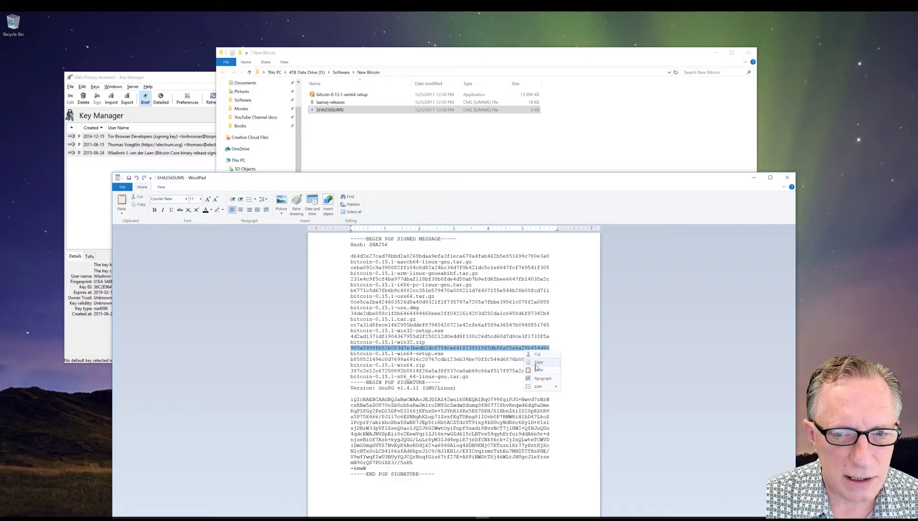
{"action": "left_click", "coordinate": [537, 362]}
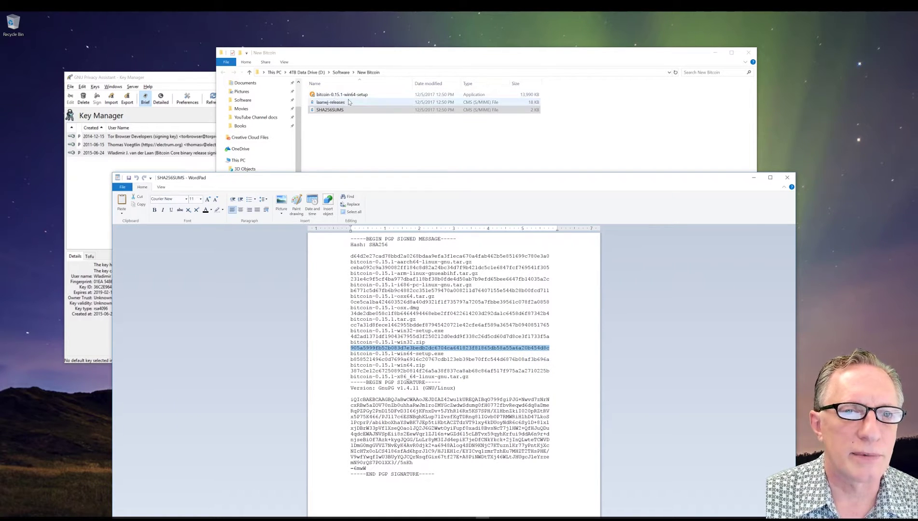
Switch to MD5 & SHA Checksum Utility and generate hashes for bitcoin-0.15.1-win64-setup from Software\New Bitcoin on the D drive.
{"action": "left_click", "coordinate": [381, 61]}
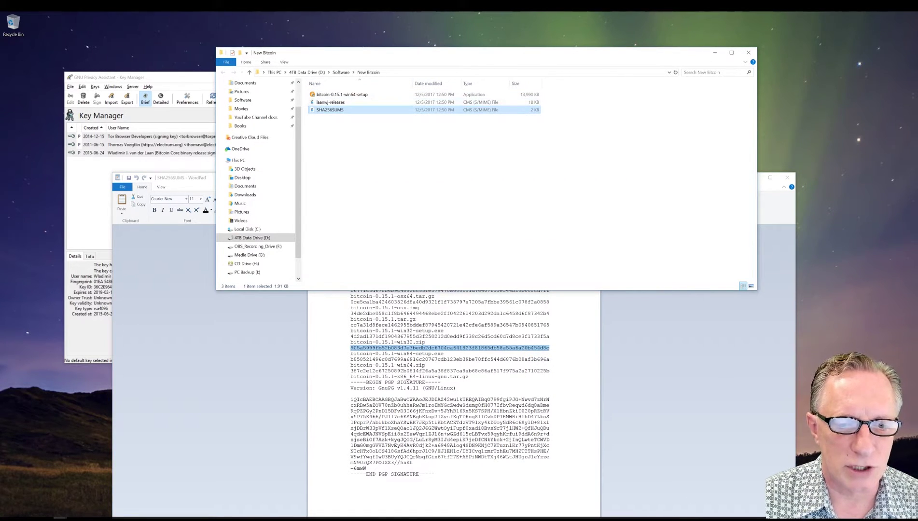
{"action": "left_click", "coordinate": [428, 518]}
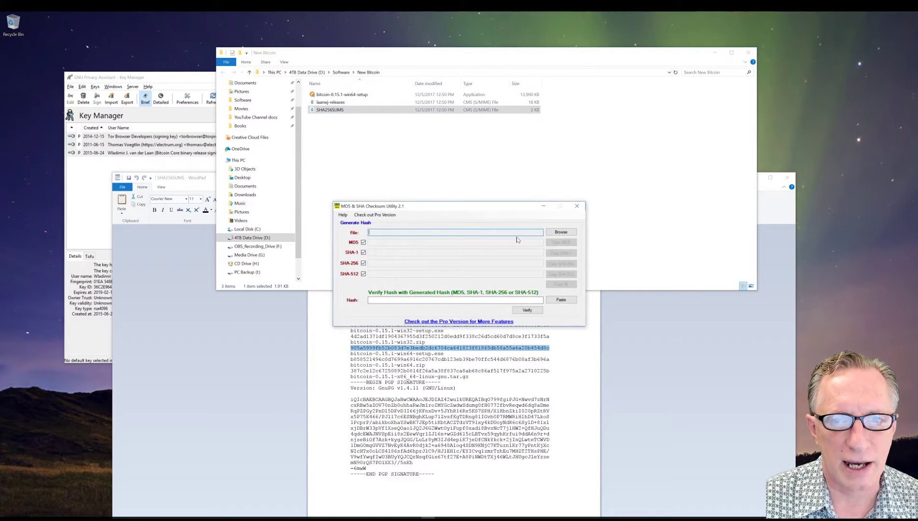
{"action": "left_click", "coordinate": [551, 236]}
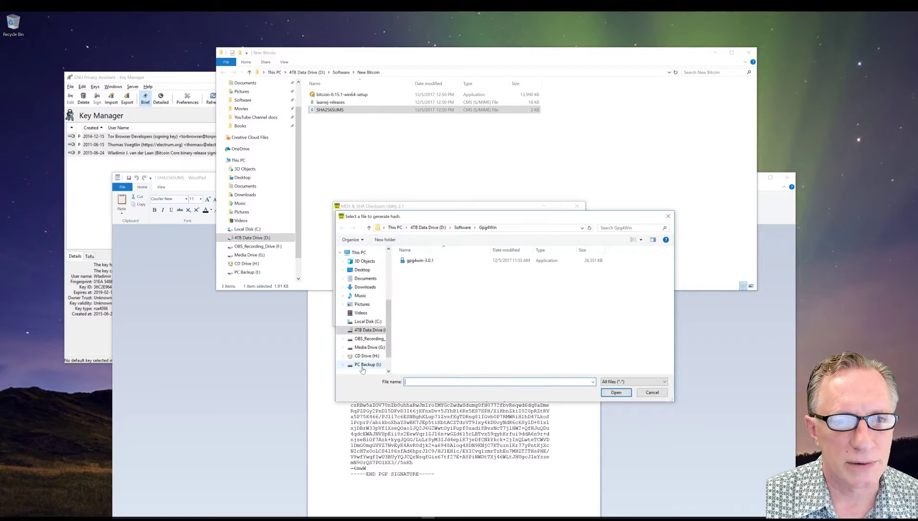
{"action": "left_click", "coordinate": [463, 228]}
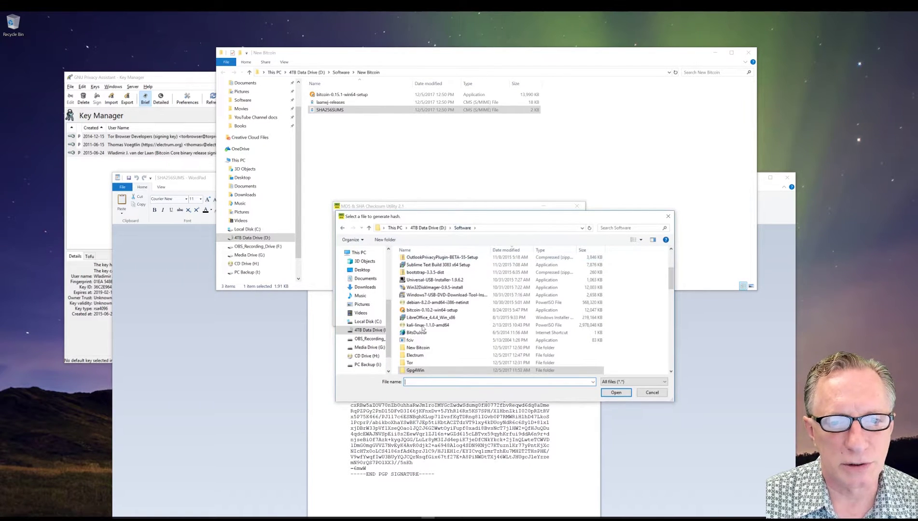
{"action": "double_click", "coordinate": [434, 347]}
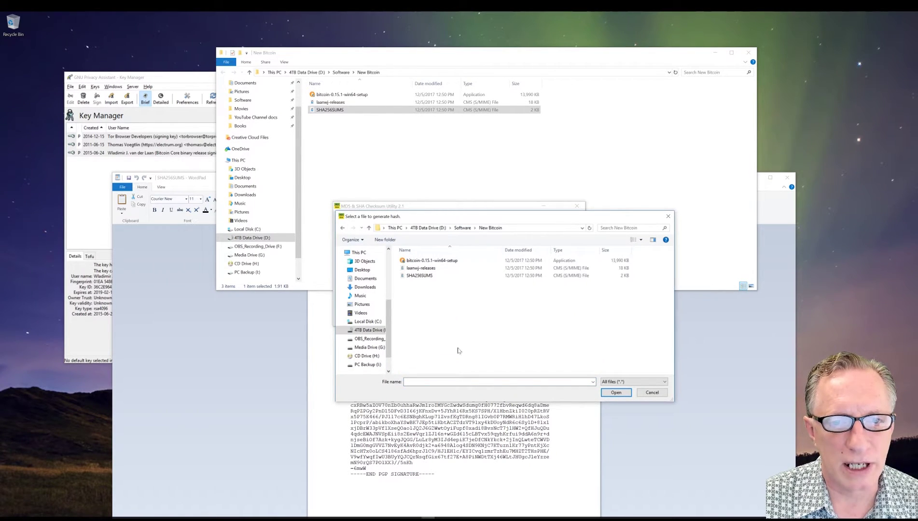
{"action": "left_click", "coordinate": [429, 260]}
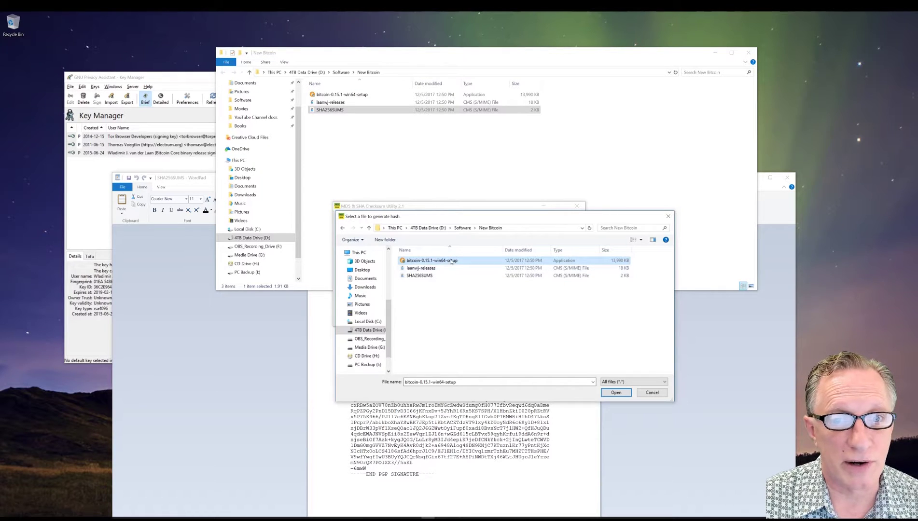
{"action": "left_click", "coordinate": [612, 391]}
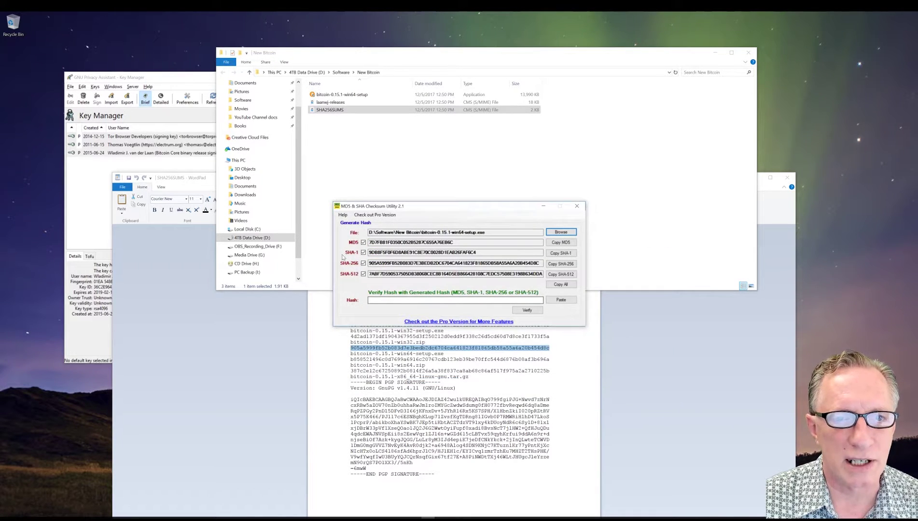
Paste the copied hash as the comparison value, verify it against the generated hashes, and close the checksum utility.
{"action": "left_click_drag", "start_coordinate": [422, 207], "coordinate": [408, 147]}
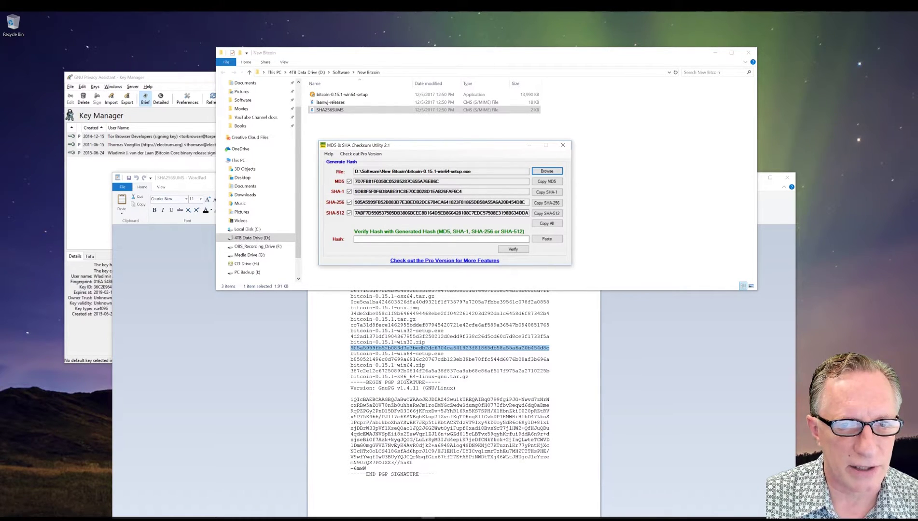
{"action": "right_click", "coordinate": [358, 239]}
{"action": "left_click", "coordinate": [378, 272]}
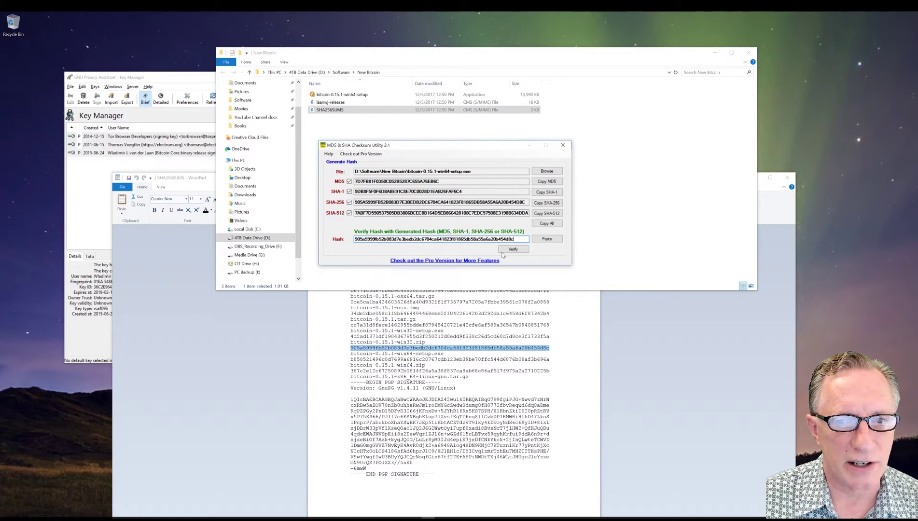
{"action": "left_click", "coordinate": [512, 249]}
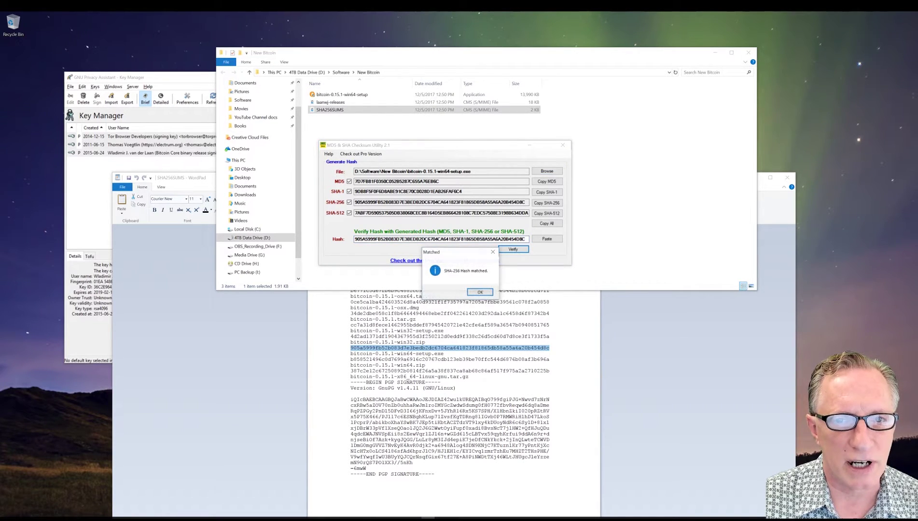
{"action": "left_click", "coordinate": [480, 293]}
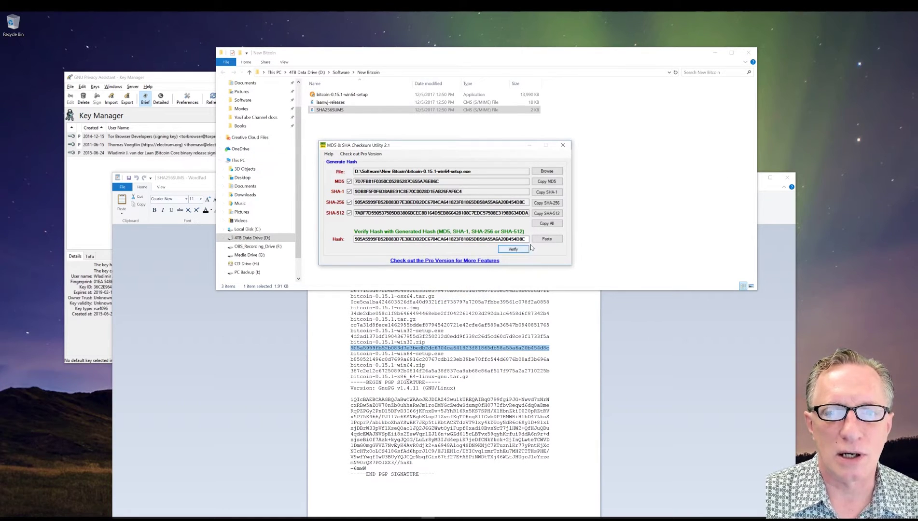
{"action": "left_click", "coordinate": [562, 145]}
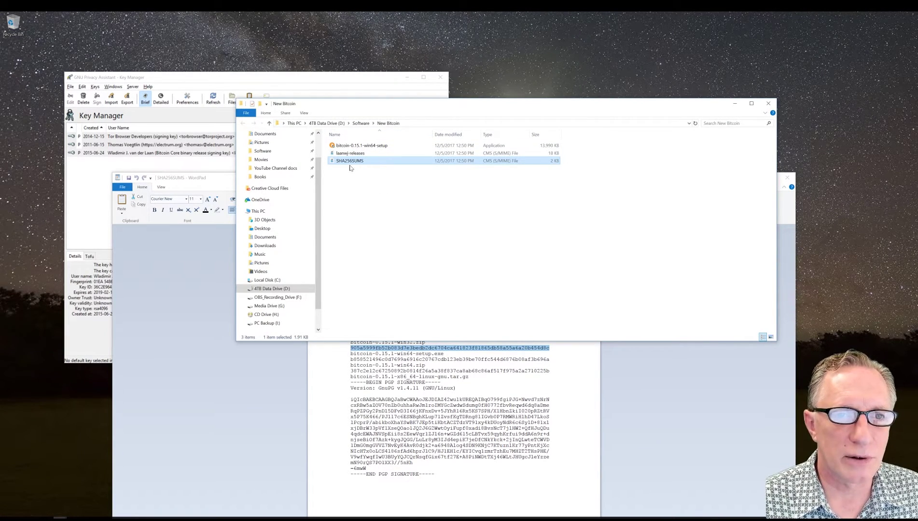
Review the hash list and PGP signature block in SHA256SUMS, the laanwj-releases key file, and the imported key in GNU Privacy Assistant.
{"action": "key", "text": "alt+Tab"}
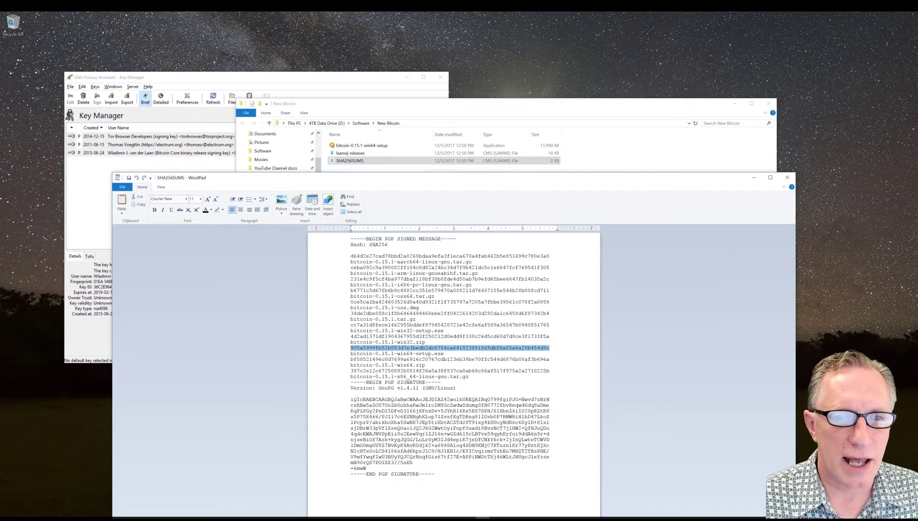
{"action": "left_click_drag", "start_coordinate": [350, 255], "coordinate": [469, 377]}
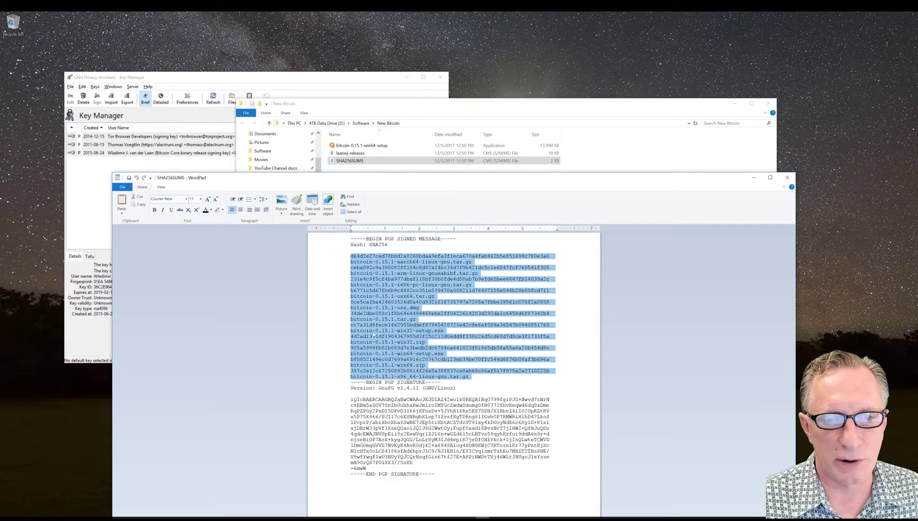
{"action": "mouse_move", "coordinate": [350, 382]}
{"action": "left_mouse_down"}
{"action": "mouse_move", "coordinate": [549, 400]}
{"action": "mouse_move", "coordinate": [352, 480]}
{"action": "left_mouse_up"}
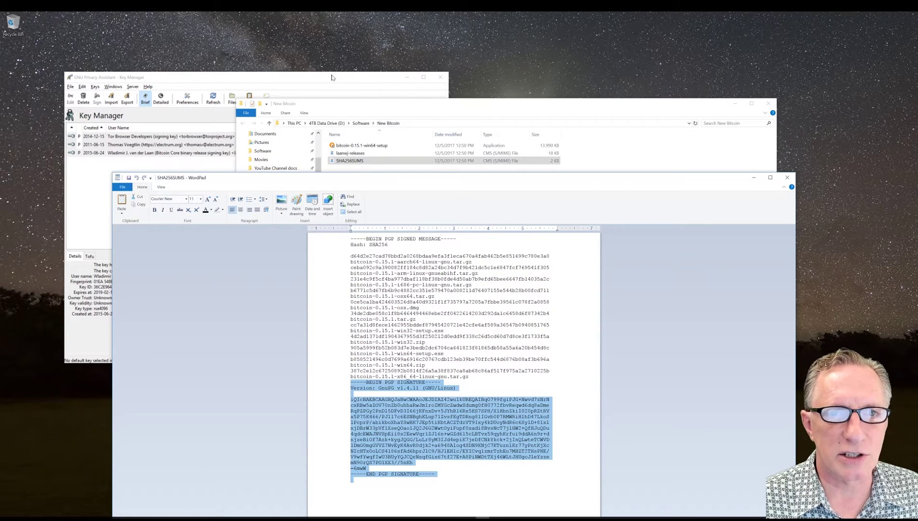
{"action": "left_click", "coordinate": [363, 153]}
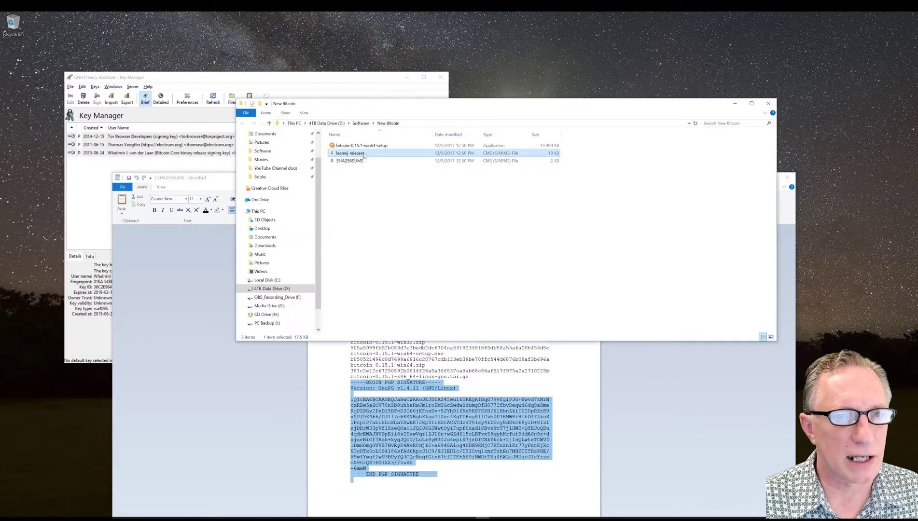
{"action": "left_click", "coordinate": [315, 79]}
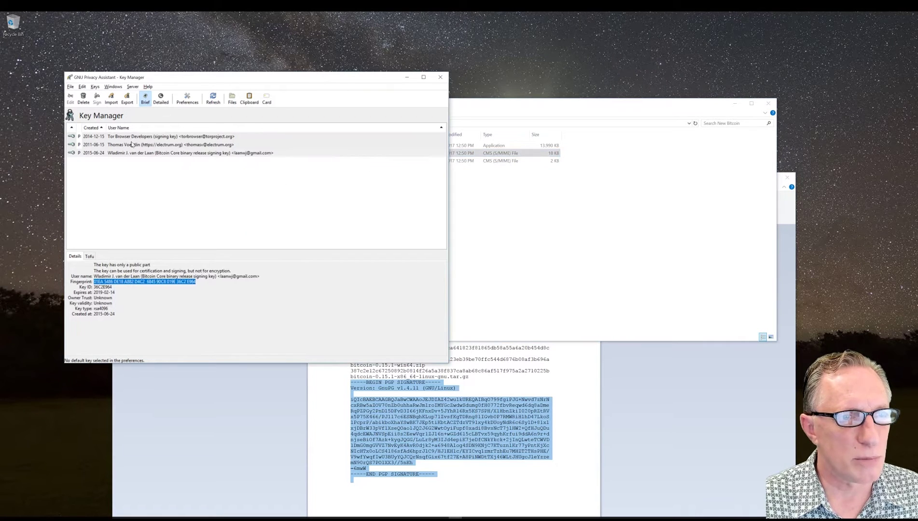
Review the Bitcoin Core release signing key, the SHA256SUMS file and its contents, and the bitcoin-0.15.1-win64-setup installer in the New Bitcoin folder.
{"action": "left_click", "coordinate": [137, 152]}
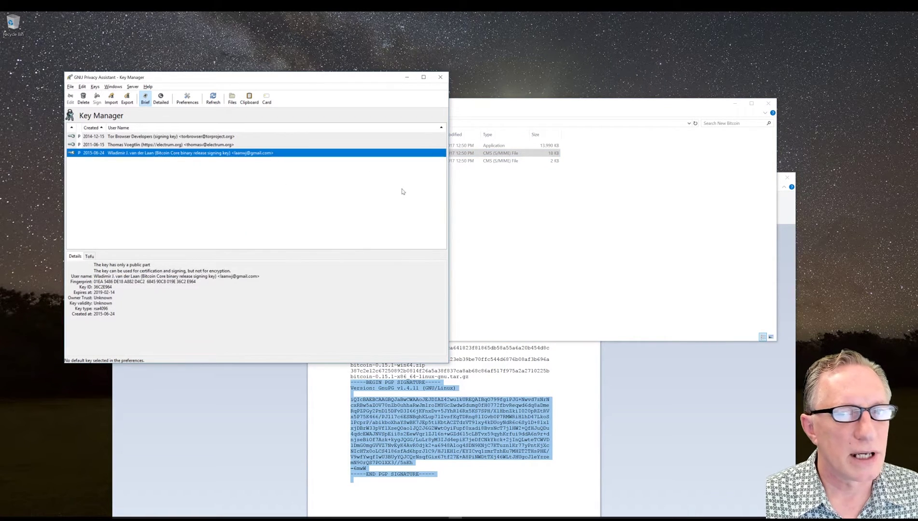
{"action": "left_click", "coordinate": [513, 108]}
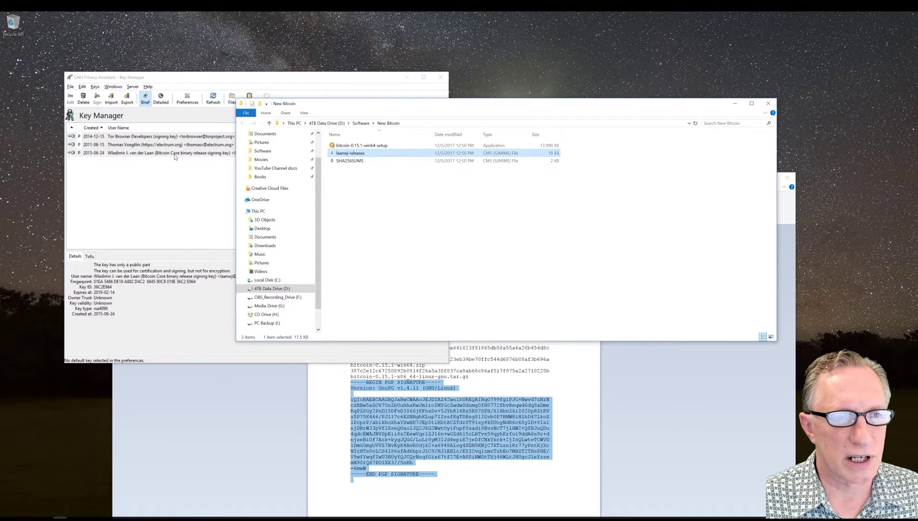
{"action": "left_click", "coordinate": [367, 163]}
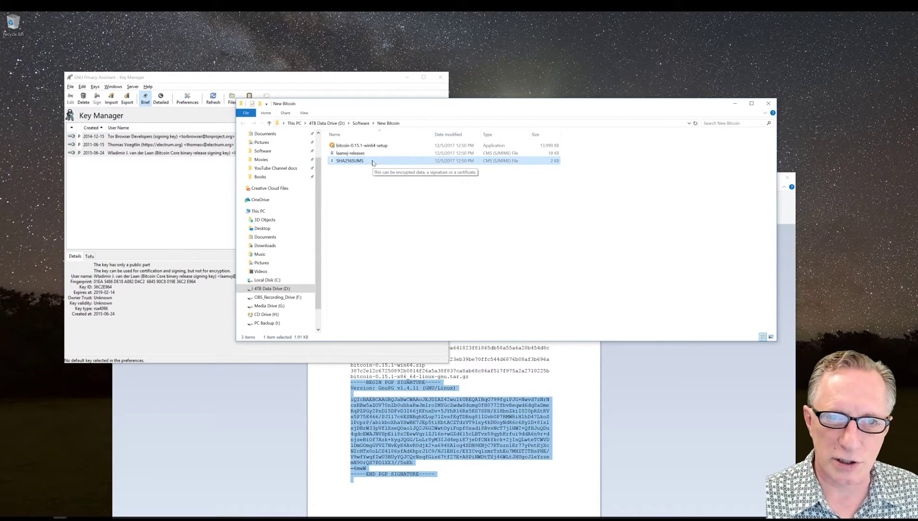
{"action": "key", "text": "alt+Tab"}
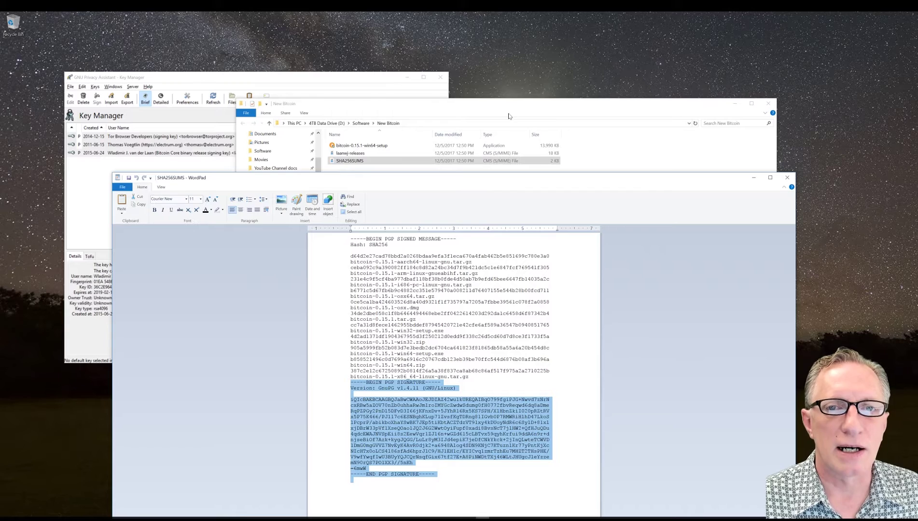
{"action": "left_click", "coordinate": [480, 103]}
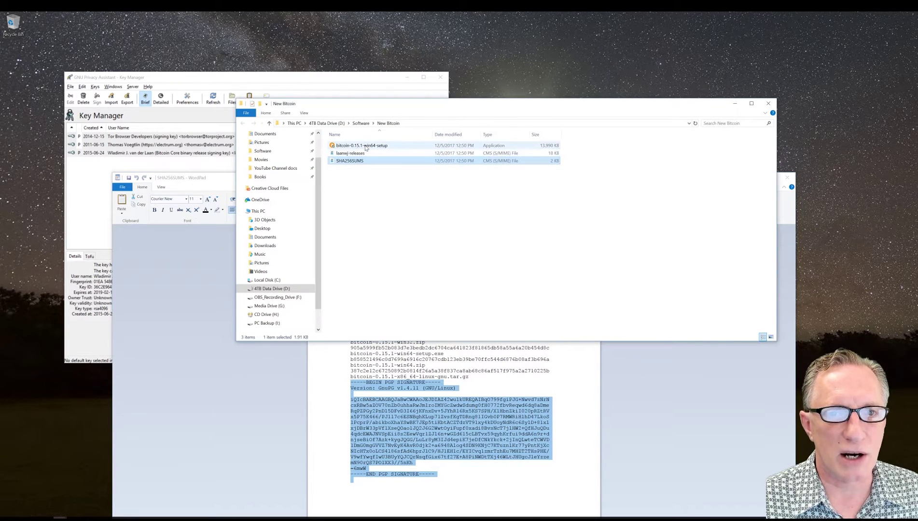
{"action": "left_click", "coordinate": [365, 145]}
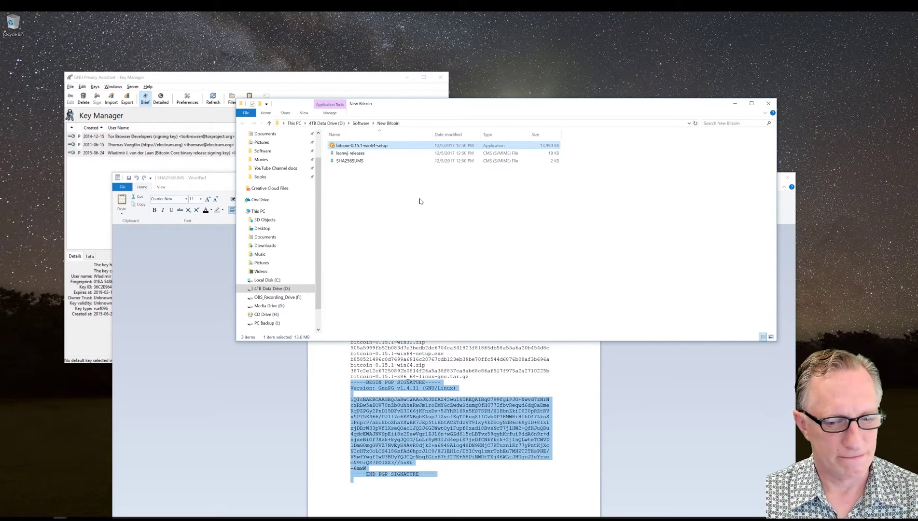
{"action": "left_click", "coordinate": [156, 518]}
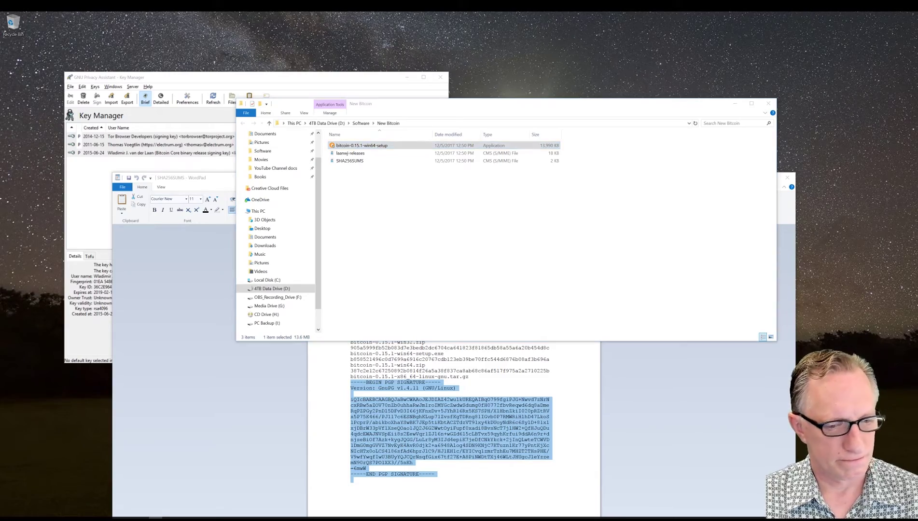